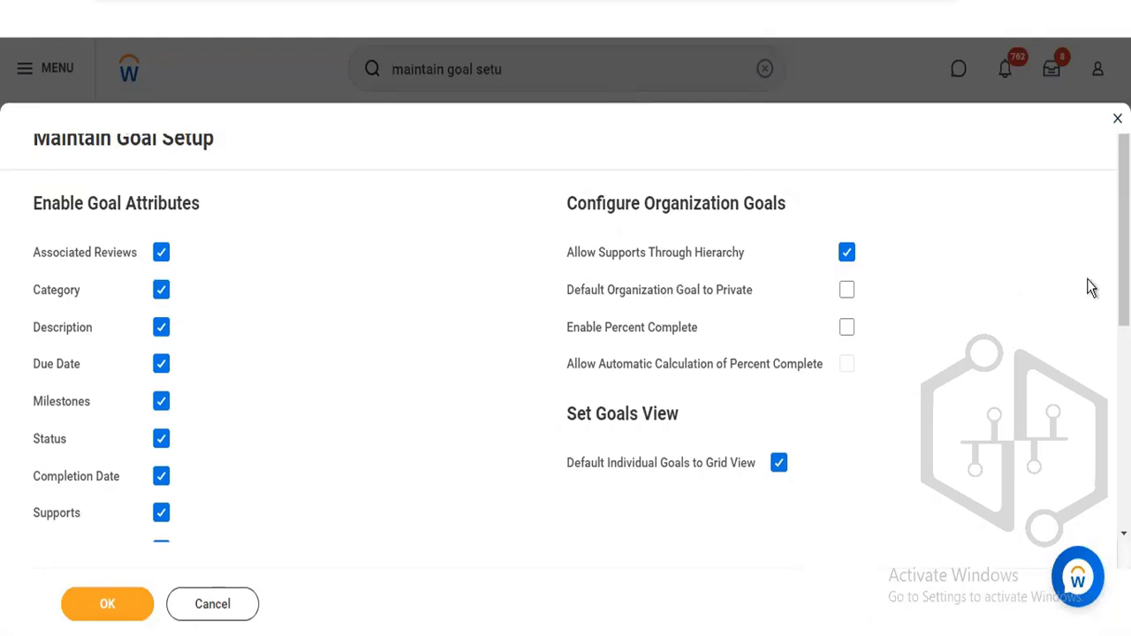
Enable Percent Complete and Allow Automatic Calculation of Percent Complete for organization goals
scroll(565, 335, "down", 5)
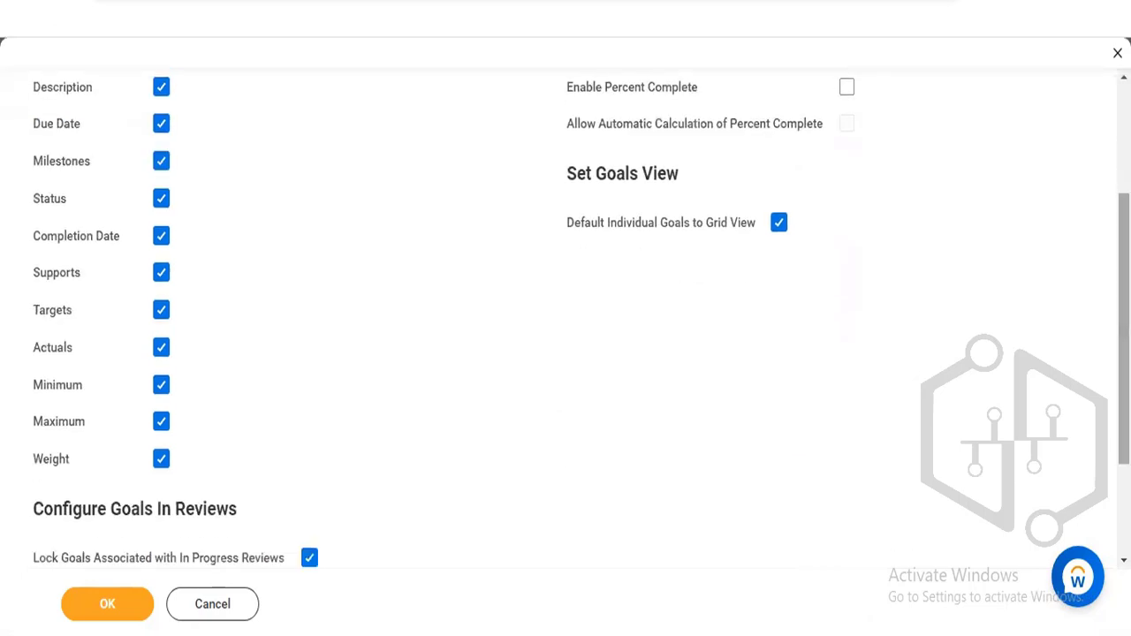
scroll(566, 318, "down", 4)
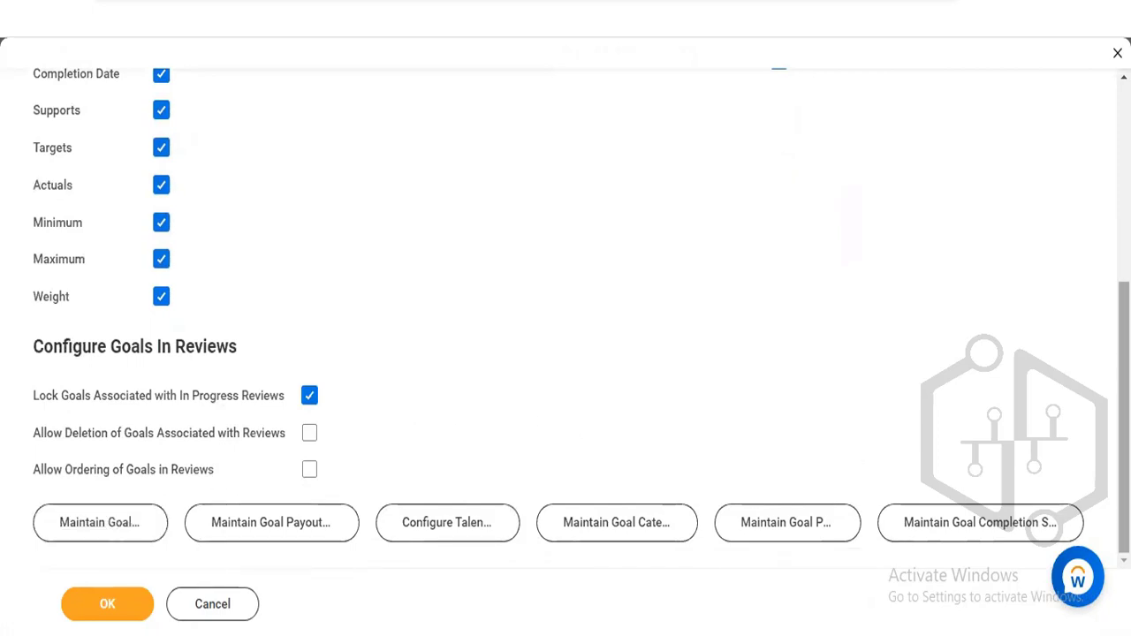
scroll(566, 318, "up", 5)
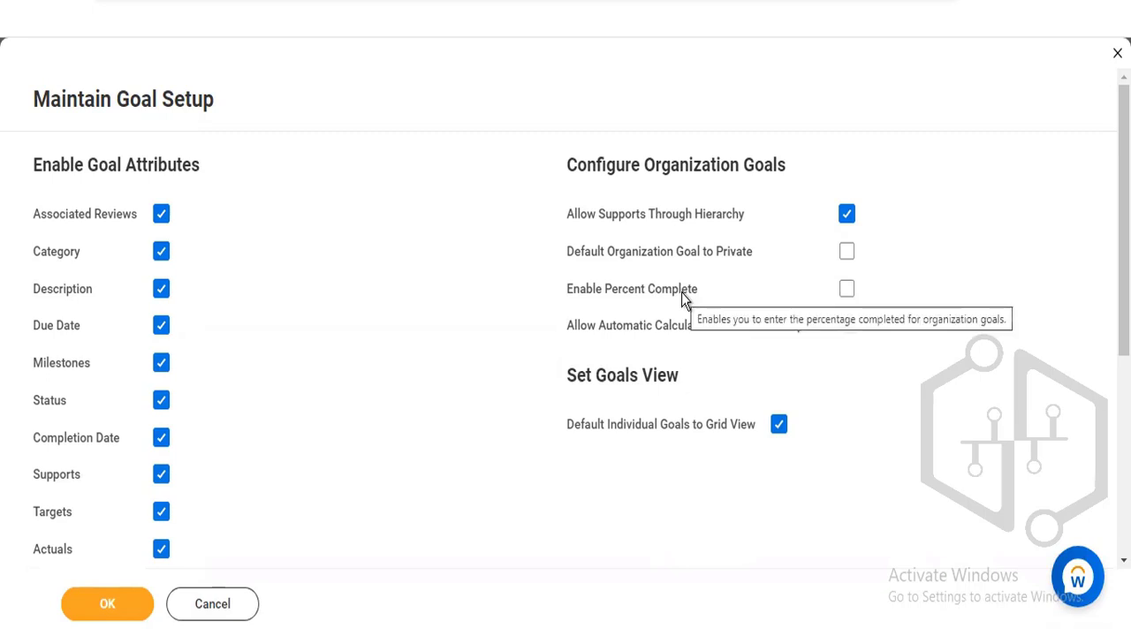
left_click(847, 292)
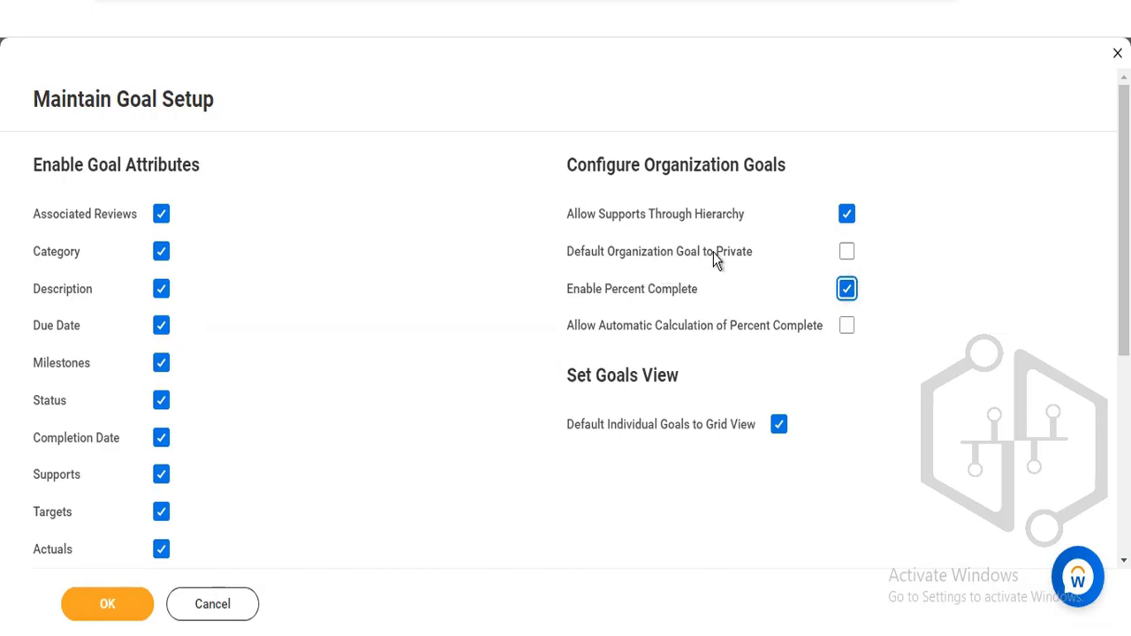
mouse_move(713, 251)
mouse_move(808, 333)
left_click(846, 325)
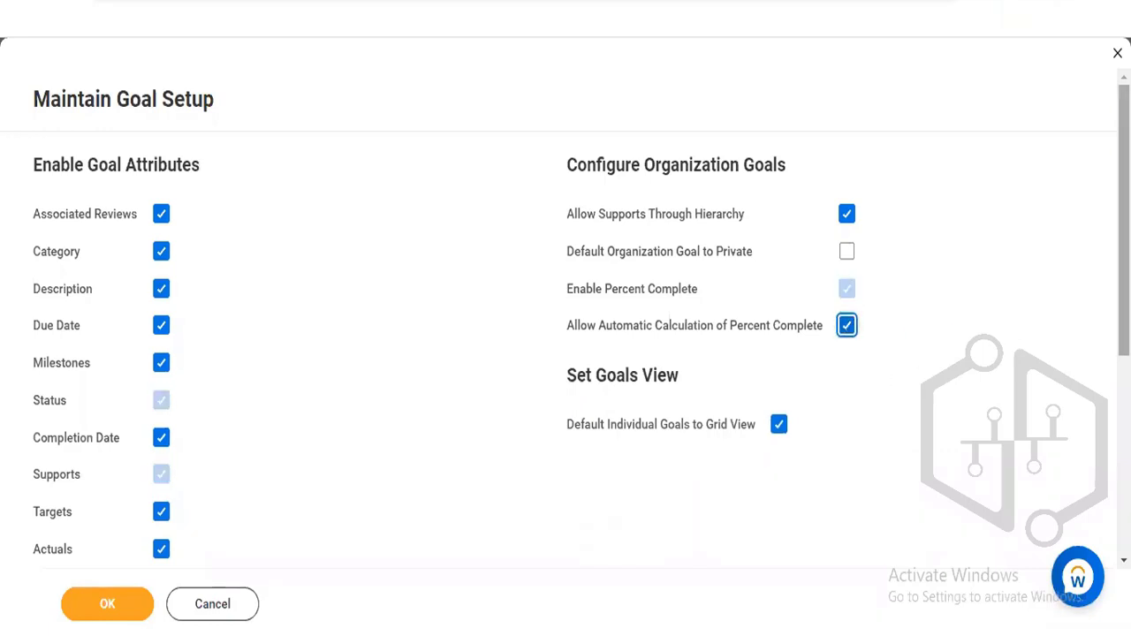
Open the Maintain Goal Units task from the goal setup, discarding the unsaved setup changes
scroll(566, 318, "down", 4)
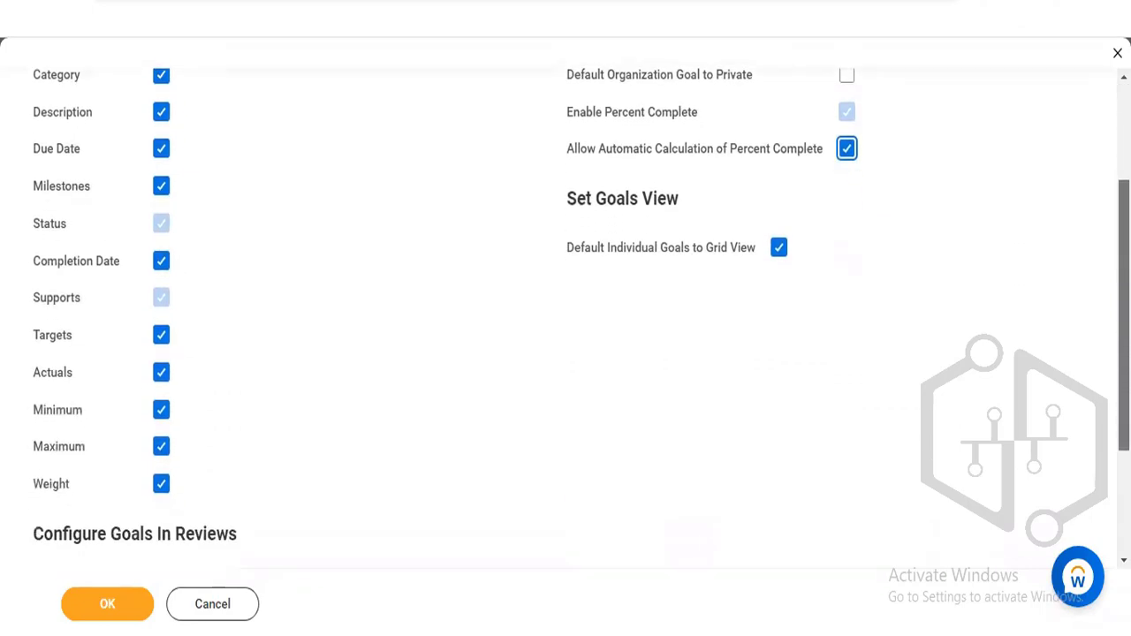
scroll(565, 318, "down", 2)
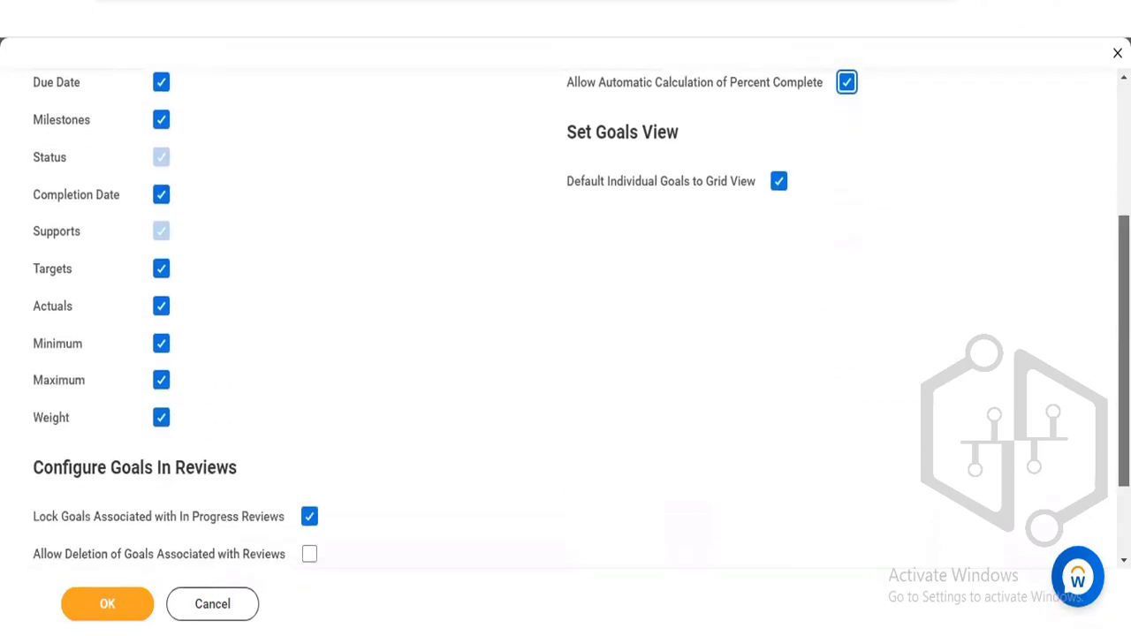
scroll(565, 318, "down", 3)
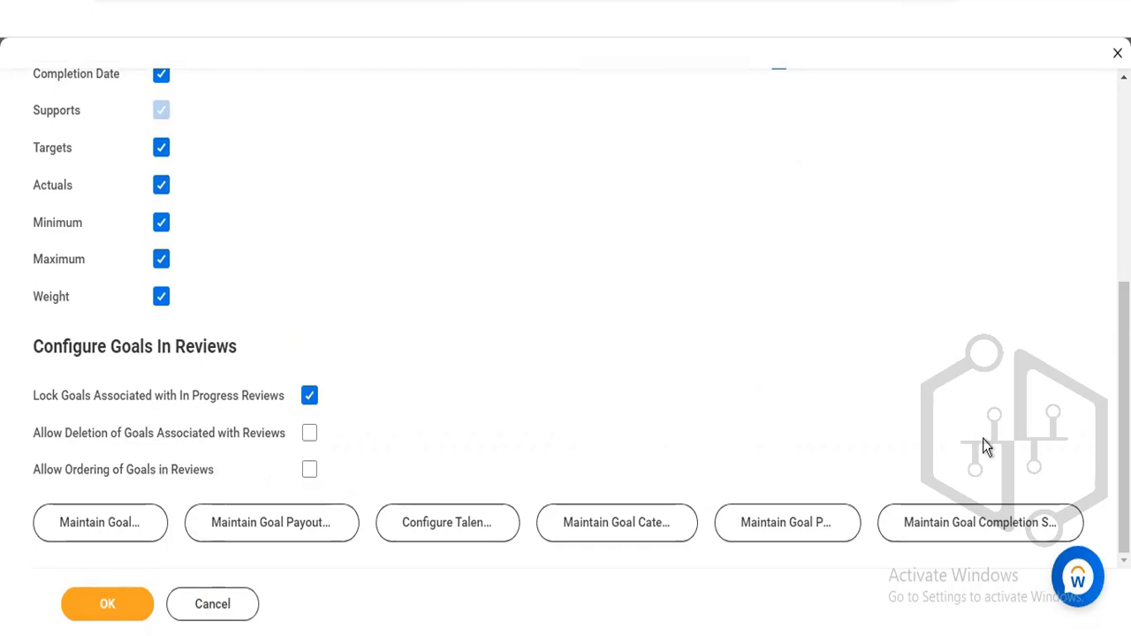
left_click_drag(1123, 428, 1124, 231)
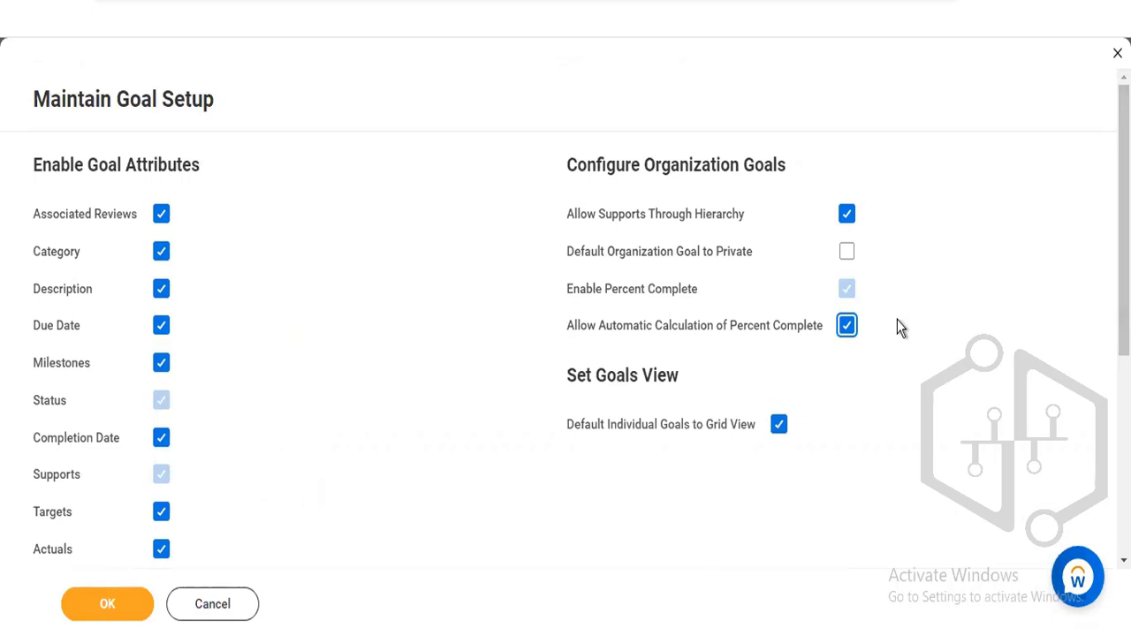
left_click_drag(1123, 221, 1124, 382)
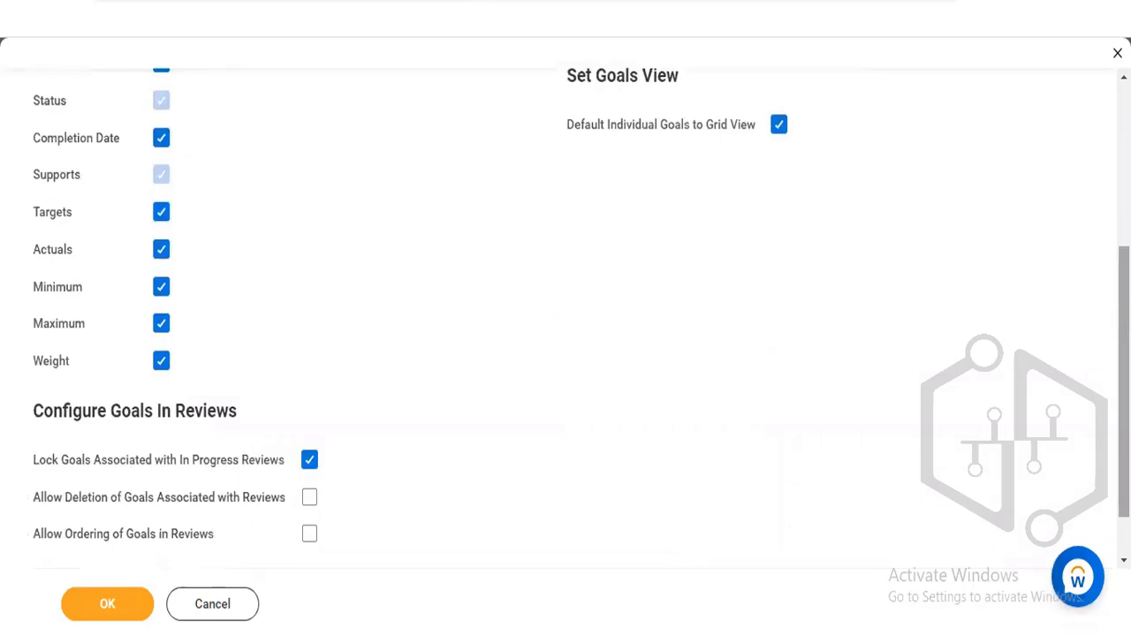
left_click_drag(1123, 381, 1123, 418)
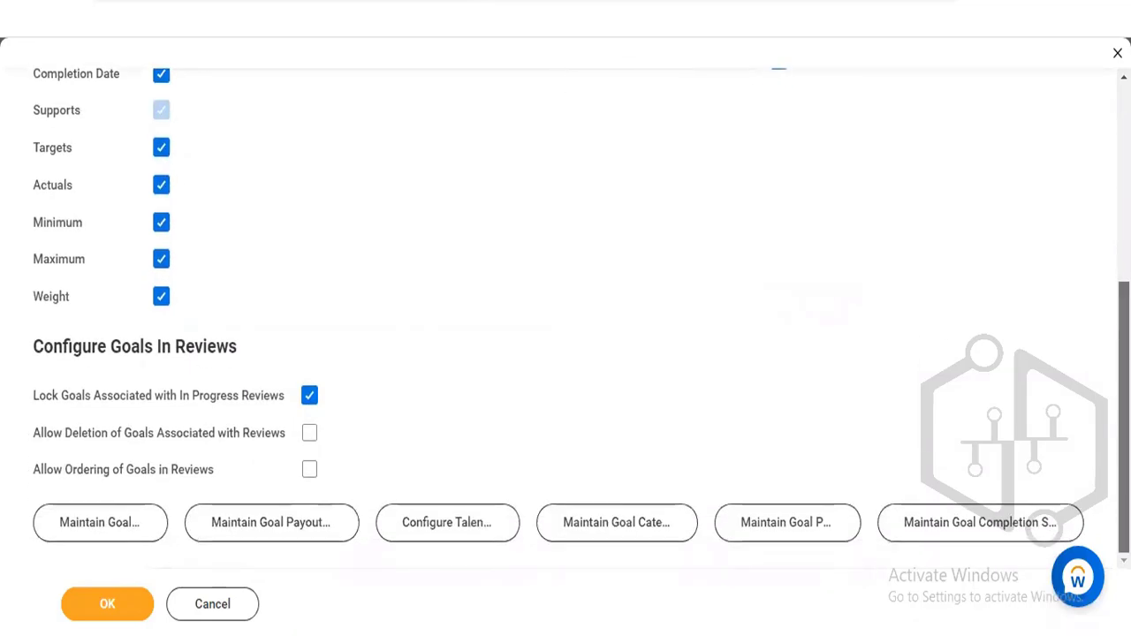
left_click(107, 522)
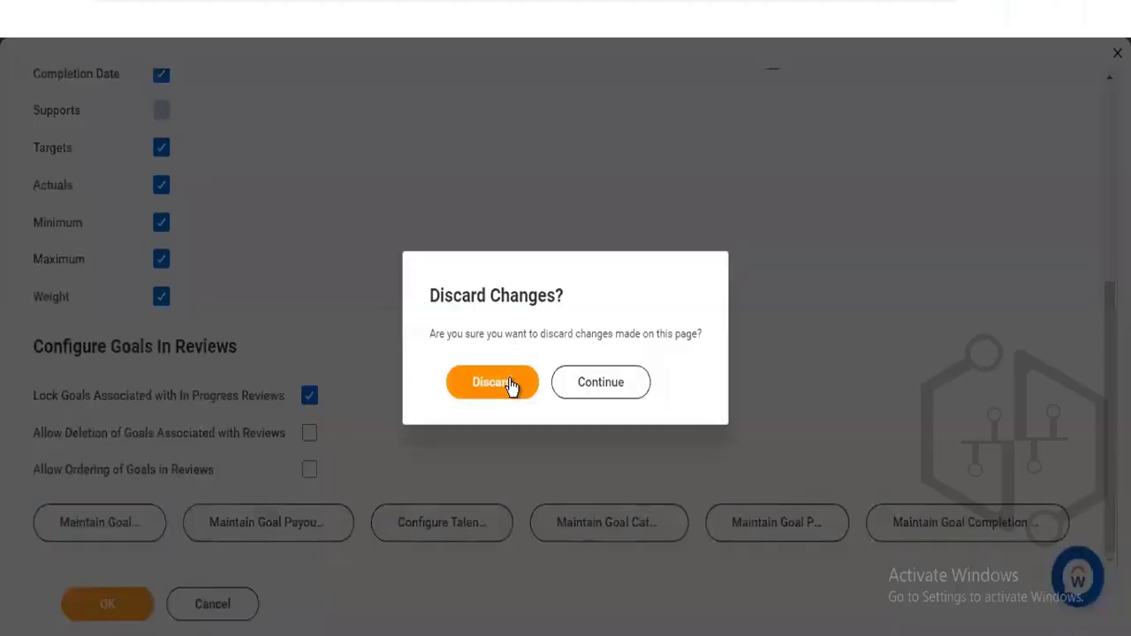
left_click(510, 384)
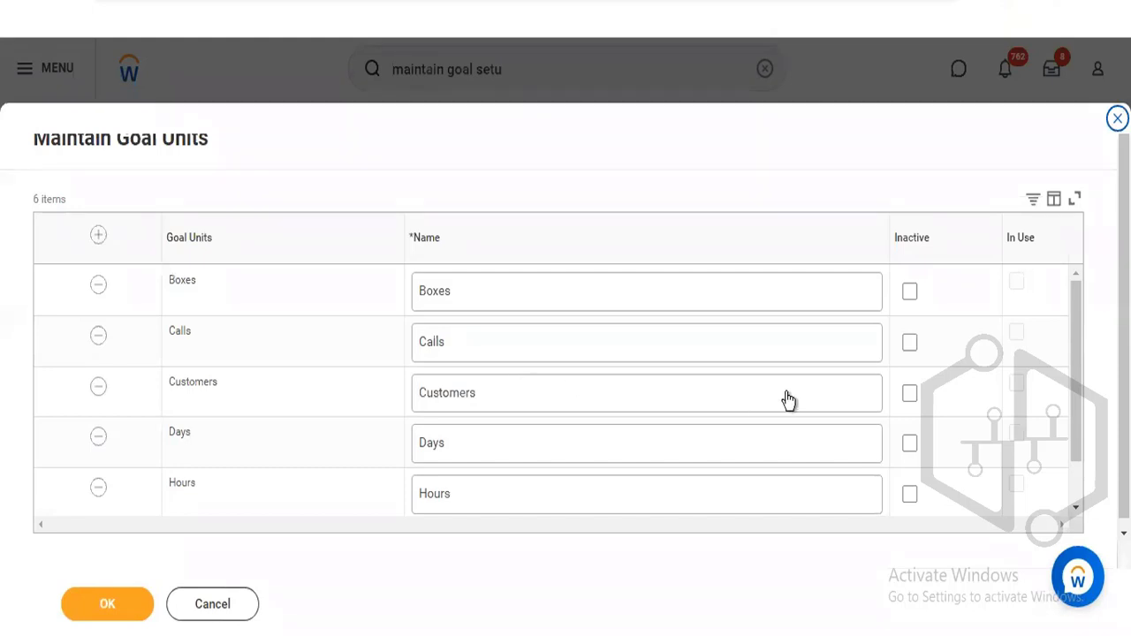
Add a new row to the goal units table, and switch the Inactive option of Boxes on and back off
left_click_drag(1072, 375, 1073, 444)
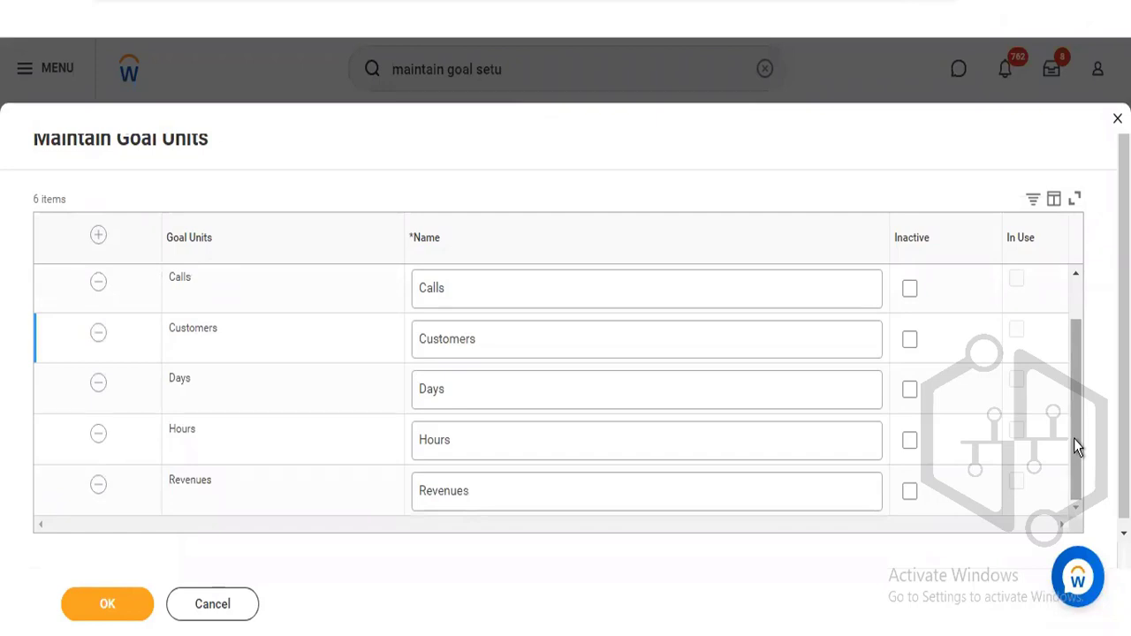
left_click_drag(1073, 428, 1079, 317)
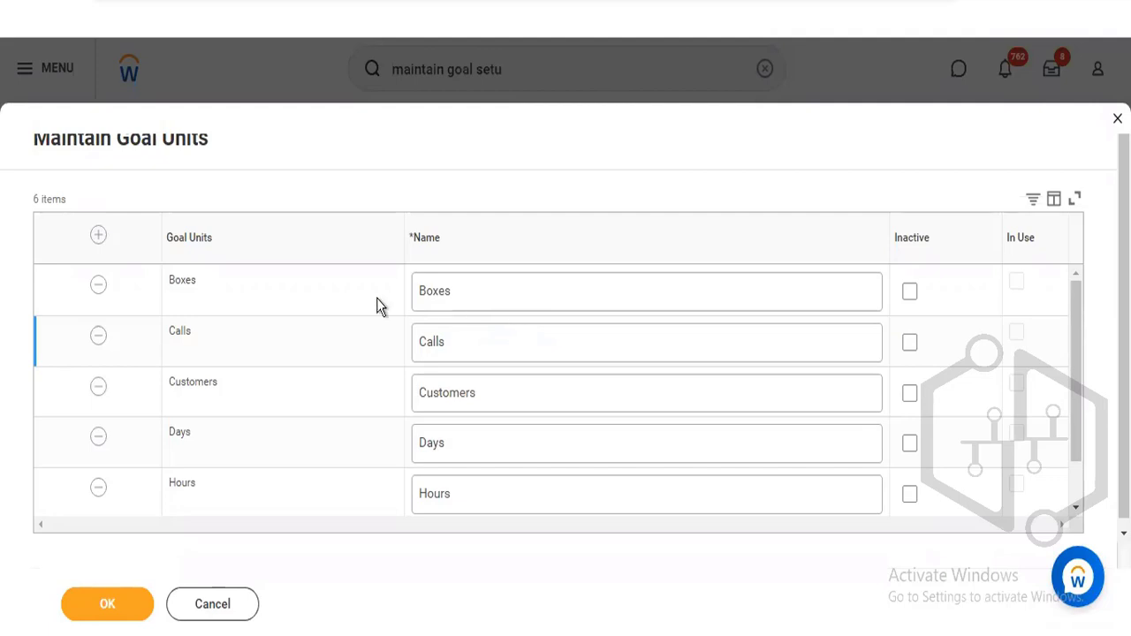
left_click(98, 237)
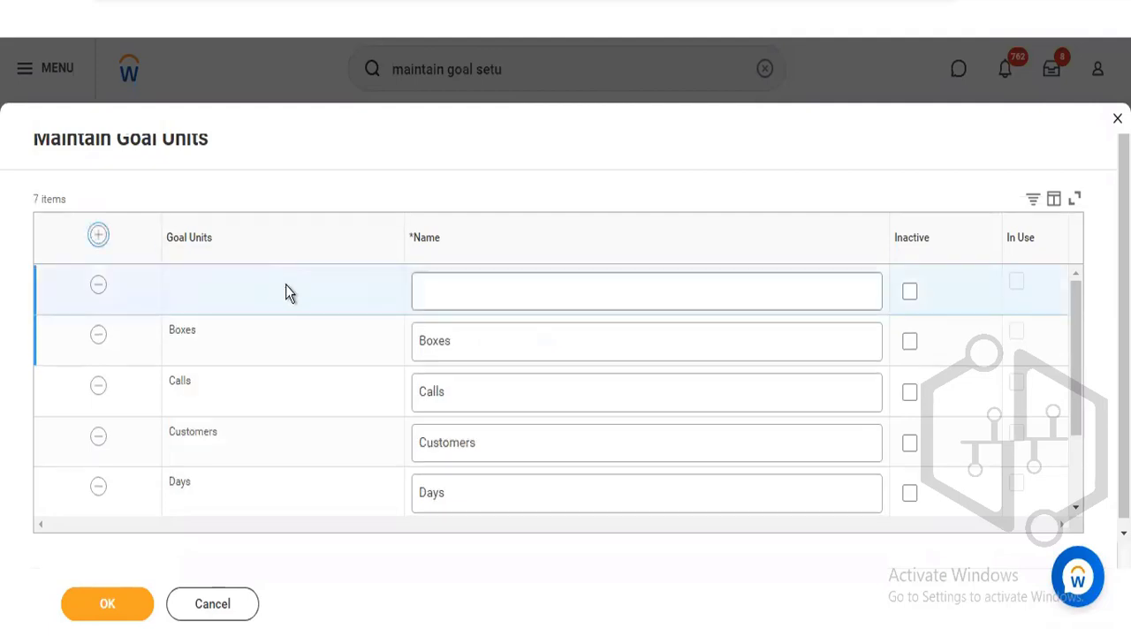
left_click(438, 280)
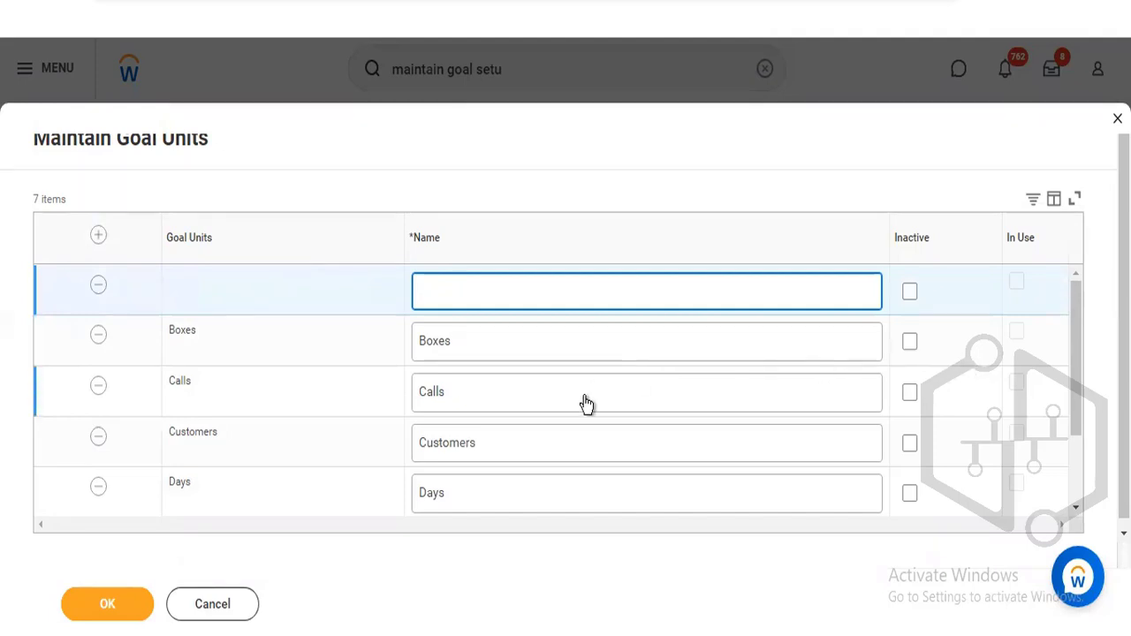
left_click(910, 346)
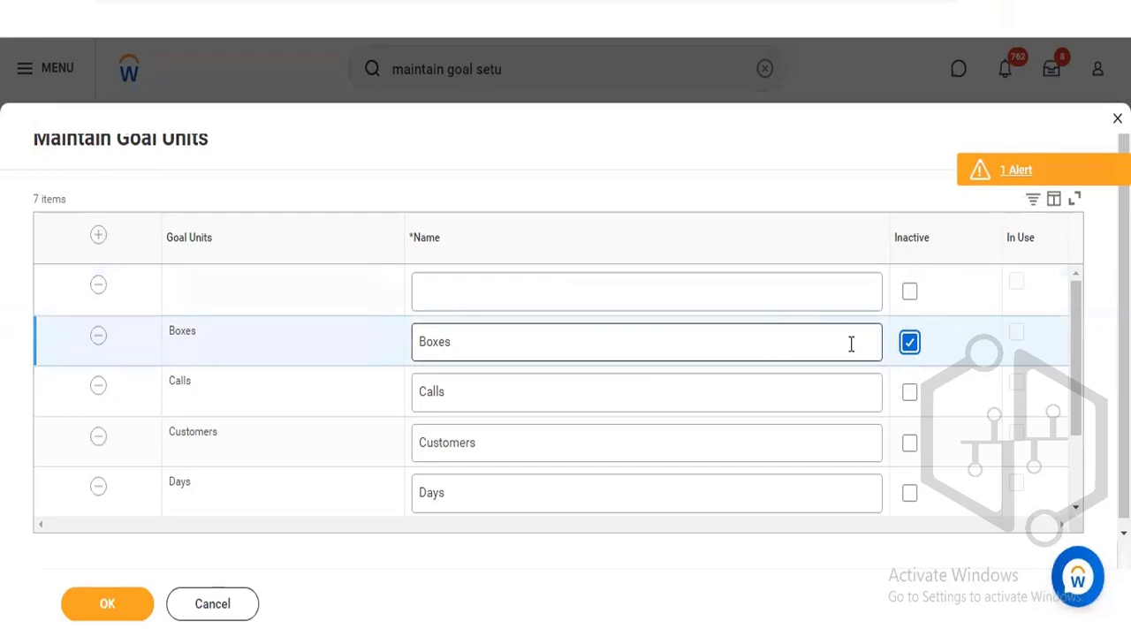
left_click(908, 346)
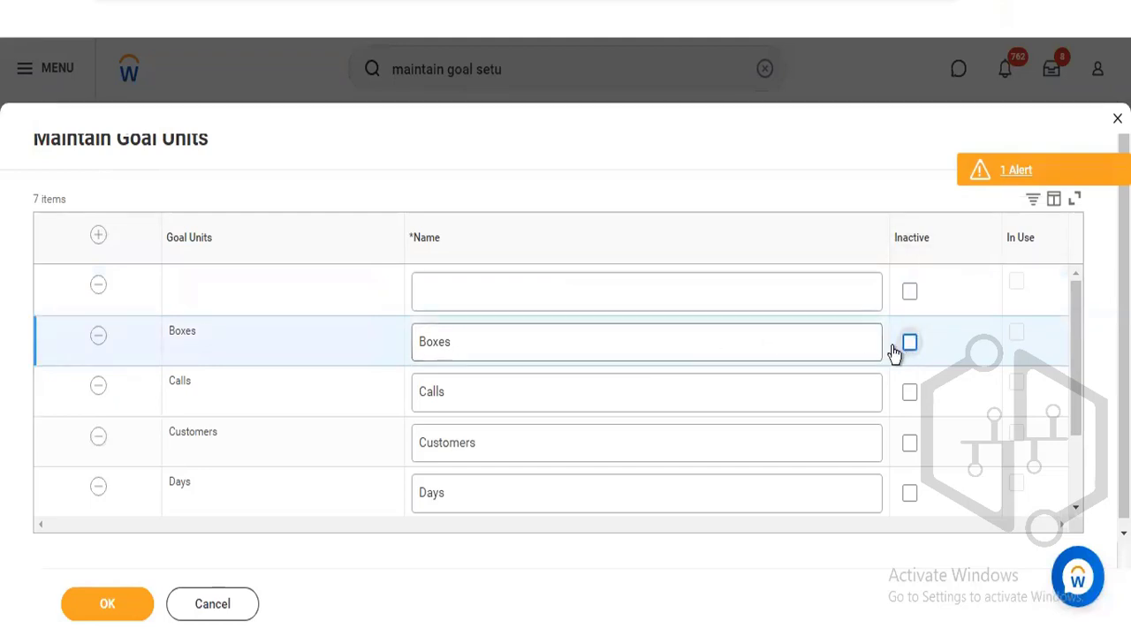
Name the new goal unit "Client Meetings" and submit the goal units
left_click(465, 303)
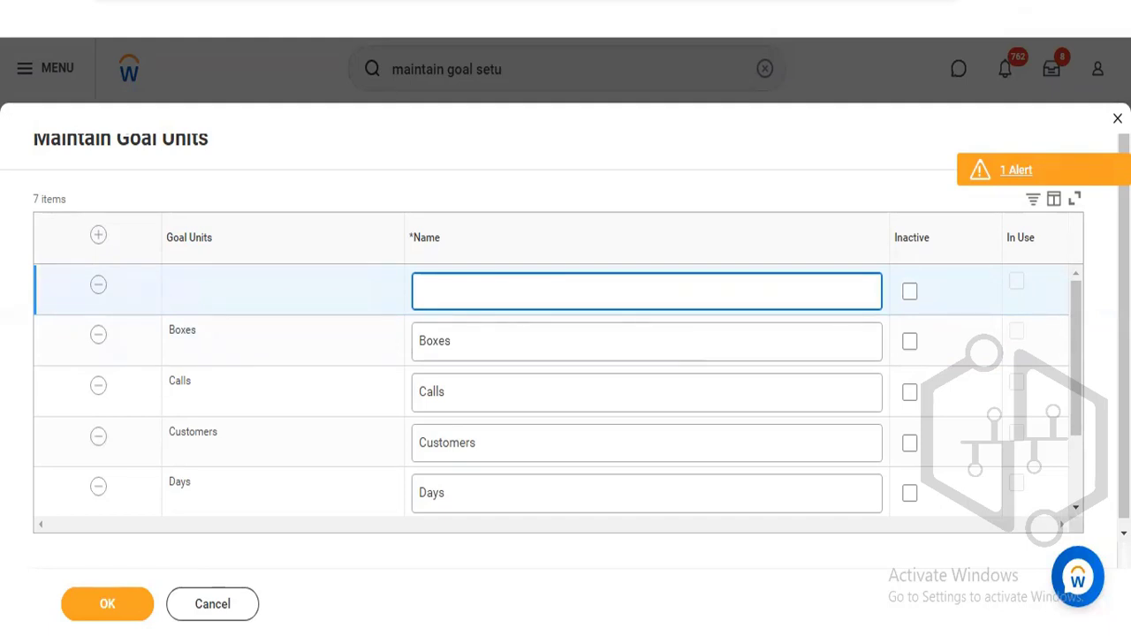
type("CLient Meetings")
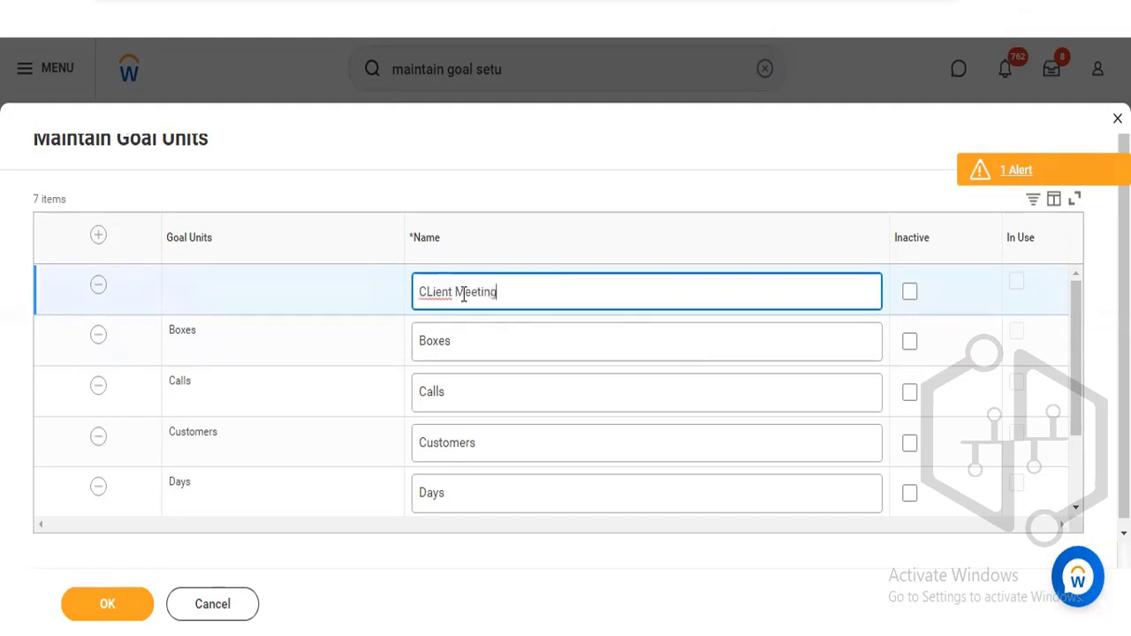
left_click(433, 294)
key("BackSpace")
type("l")
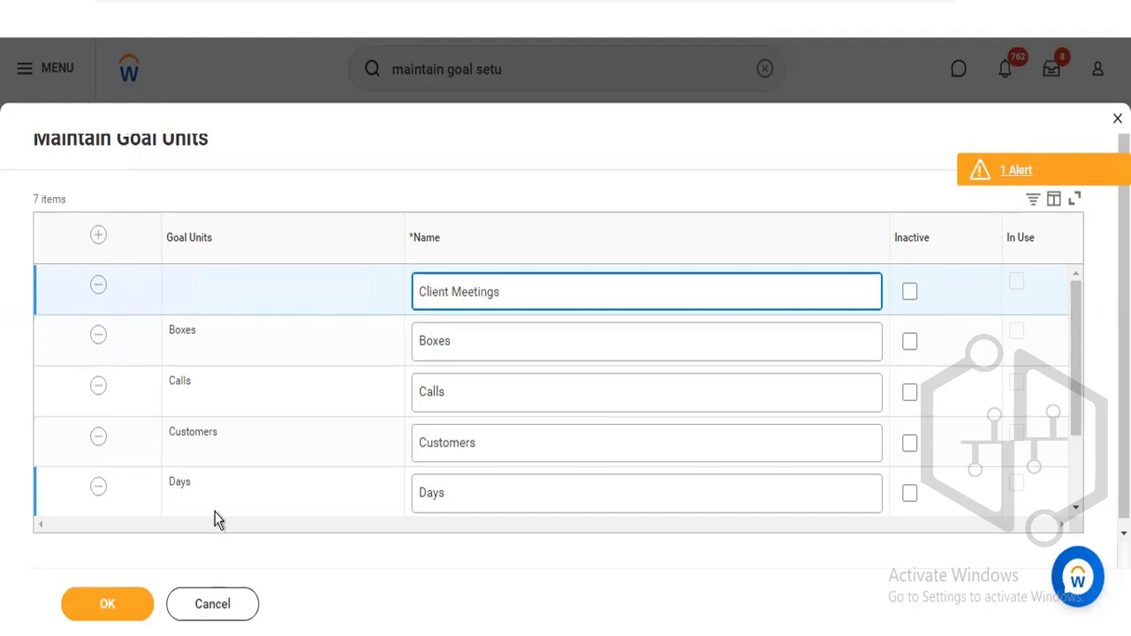
left_click(122, 598)
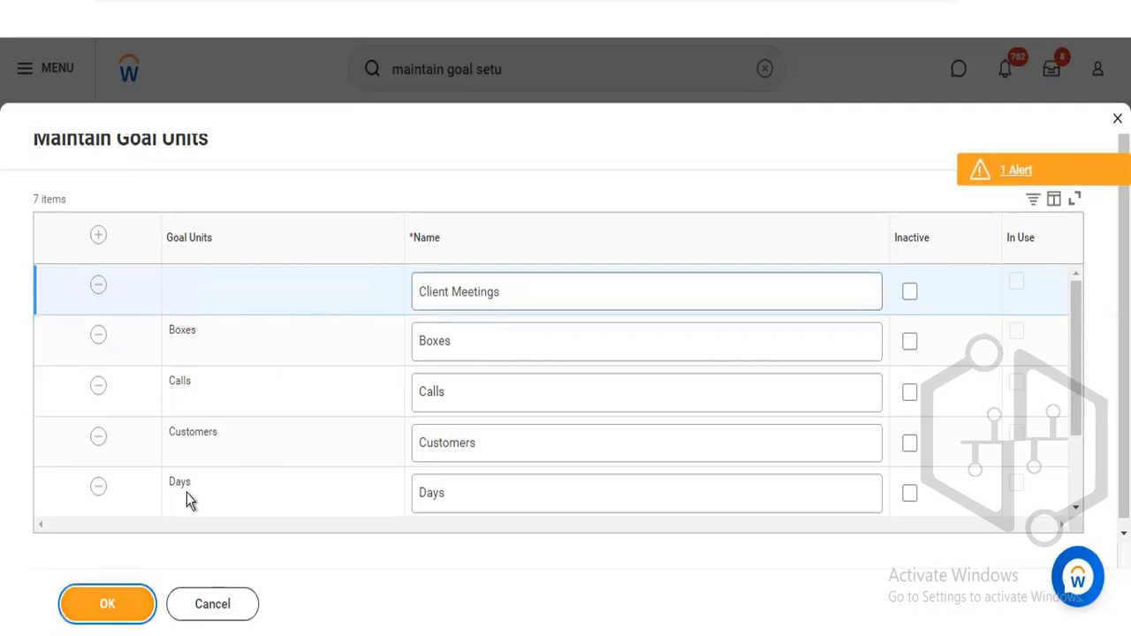
Read the page alert and re-enter the plural ending of the "Client Meetings" unit name
left_click(1011, 172)
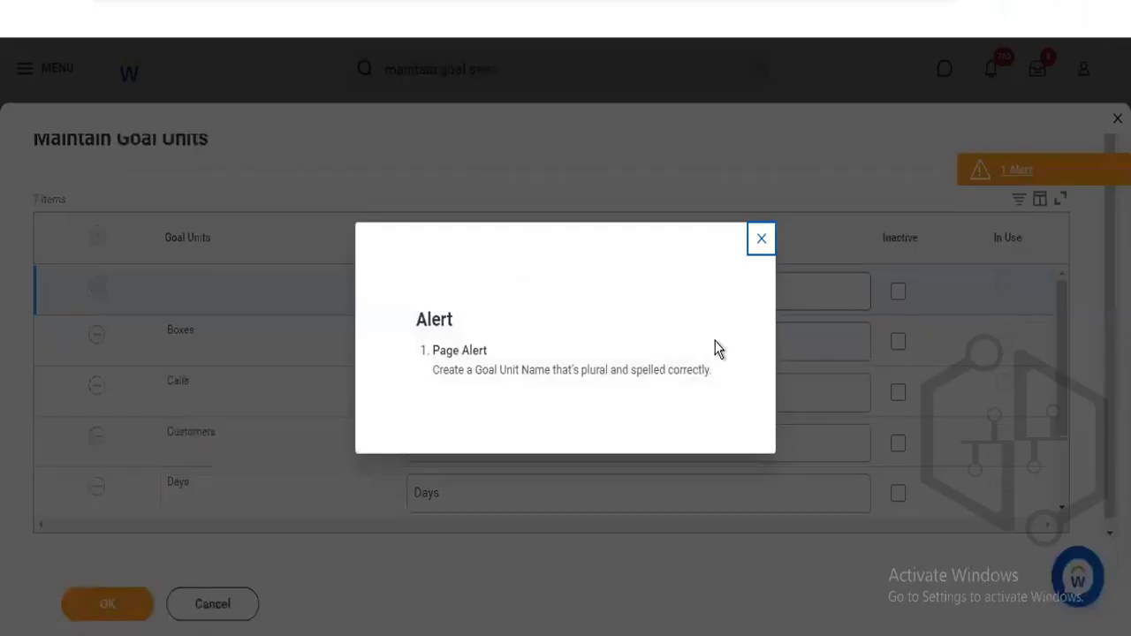
left_click(760, 240)
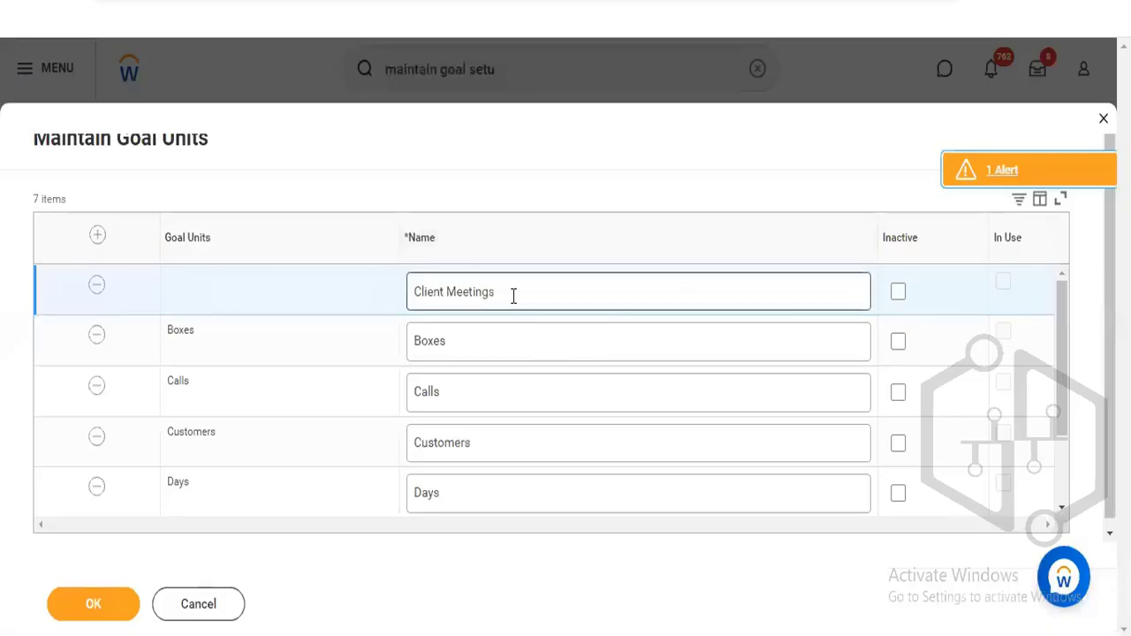
left_click(513, 297)
key("BackSpace")
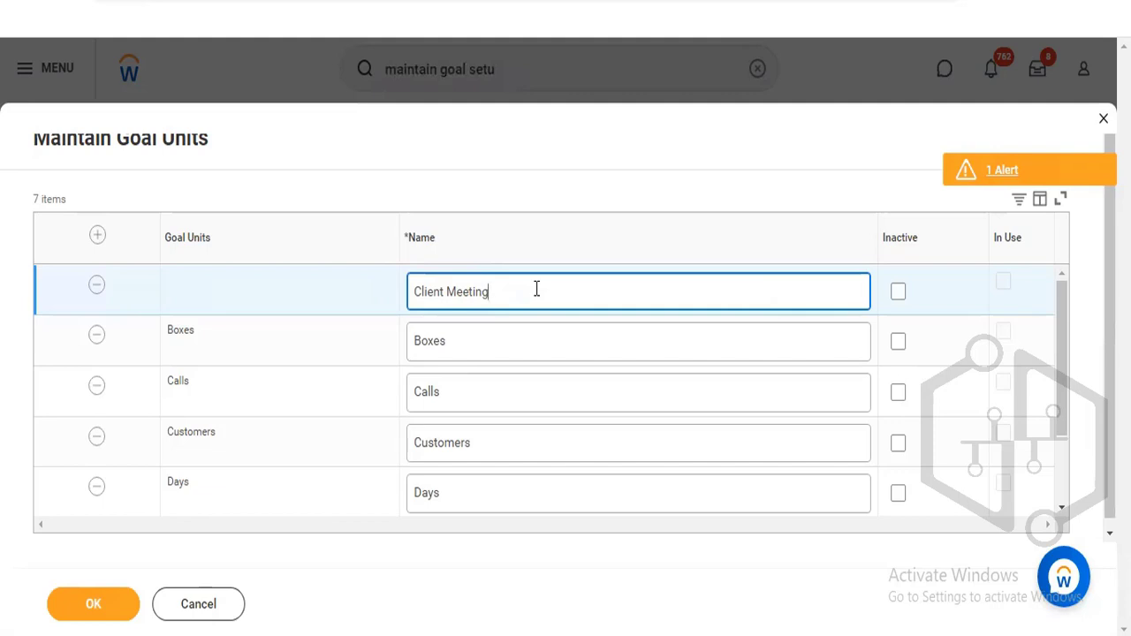
type("s")
left_click_drag(1064, 394, 1054, 298)
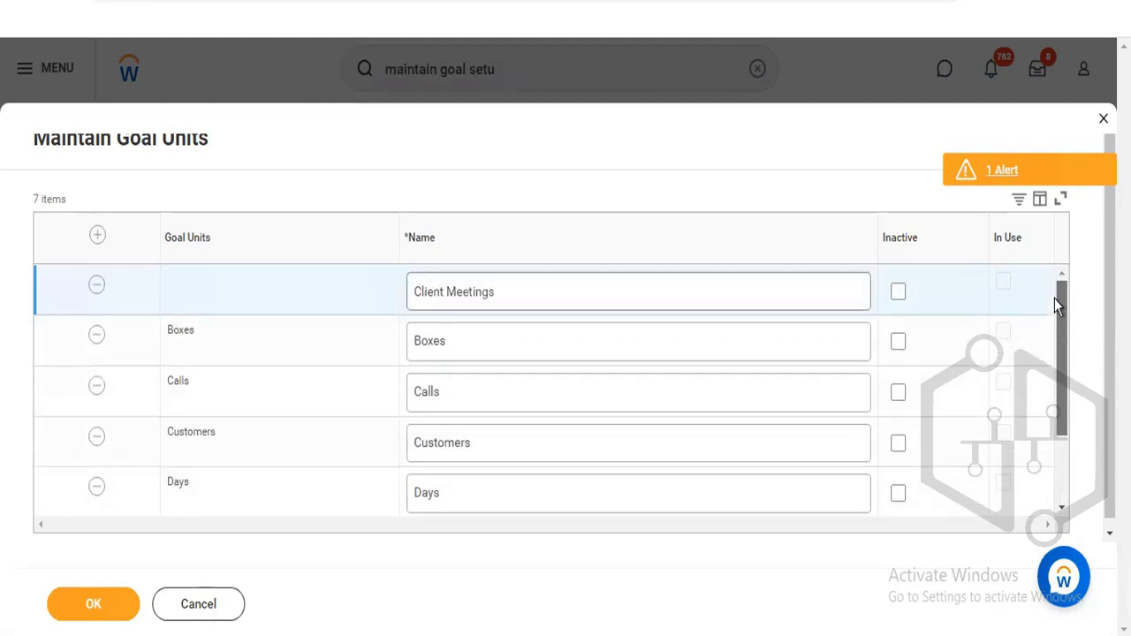
Shorten the new goal unit's name to "Meetings" and submit the goal units
left_click(447, 298)
key("BackSpace")
key("BackSpace")
key("BackSpace")
key("BackSpace")
key("BackSpace")
key("BackSpace")
key("BackSpace")
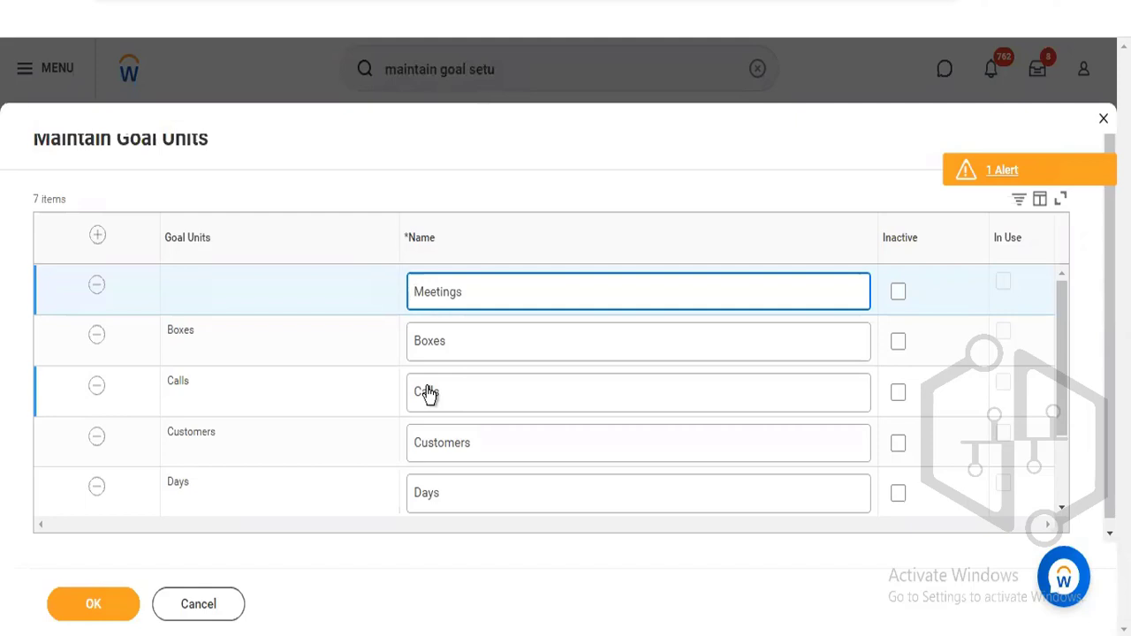
left_click(103, 618)
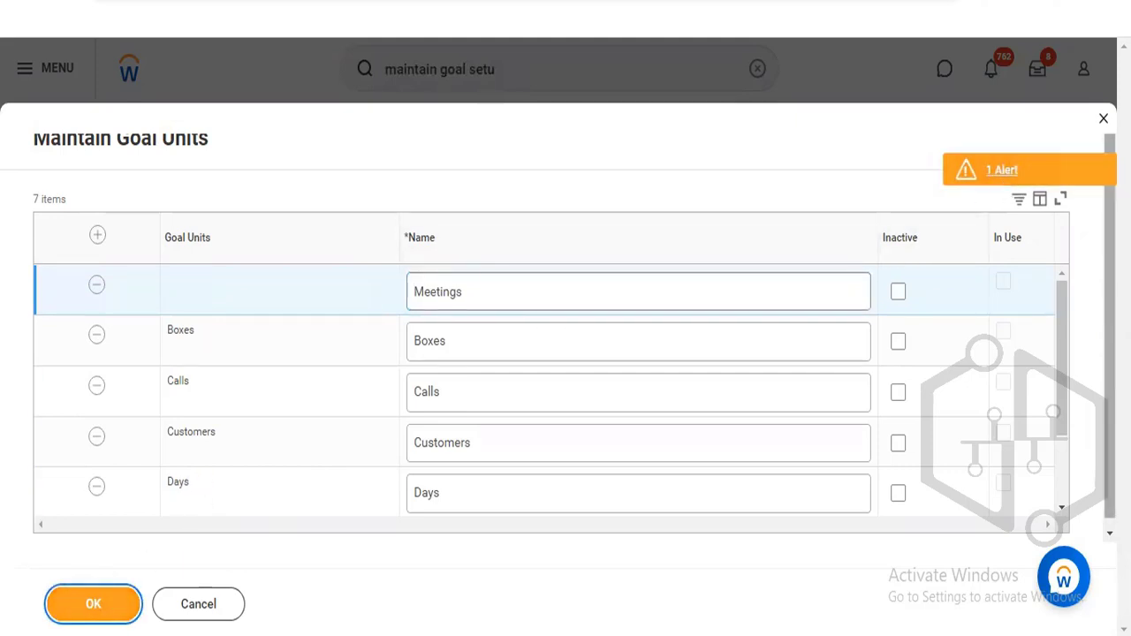
Check the remaining goal units, reread the page alert and submit the goal units again
left_click_drag(1109, 396, 1109, 415)
left_click_drag(1076, 366, 1074, 449)
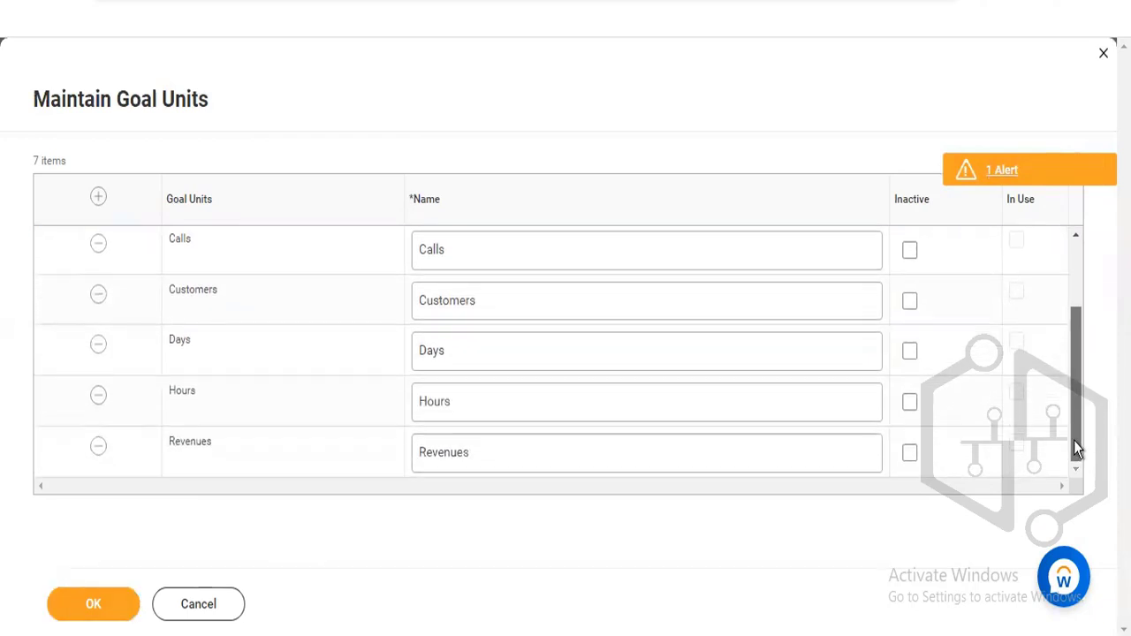
left_click(994, 164)
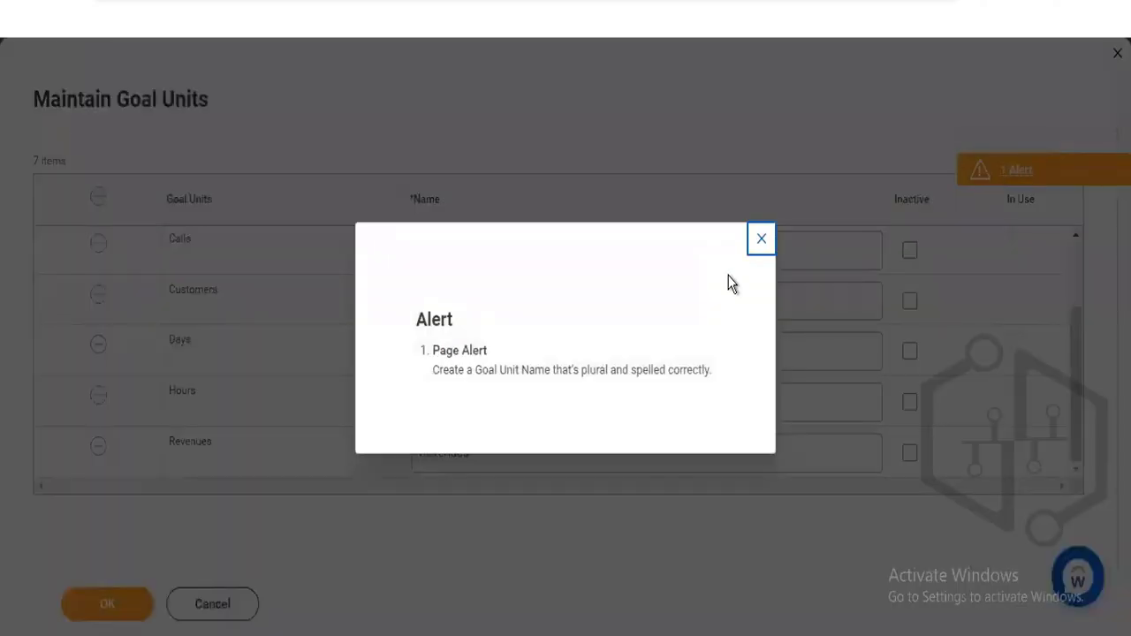
left_click(760, 242)
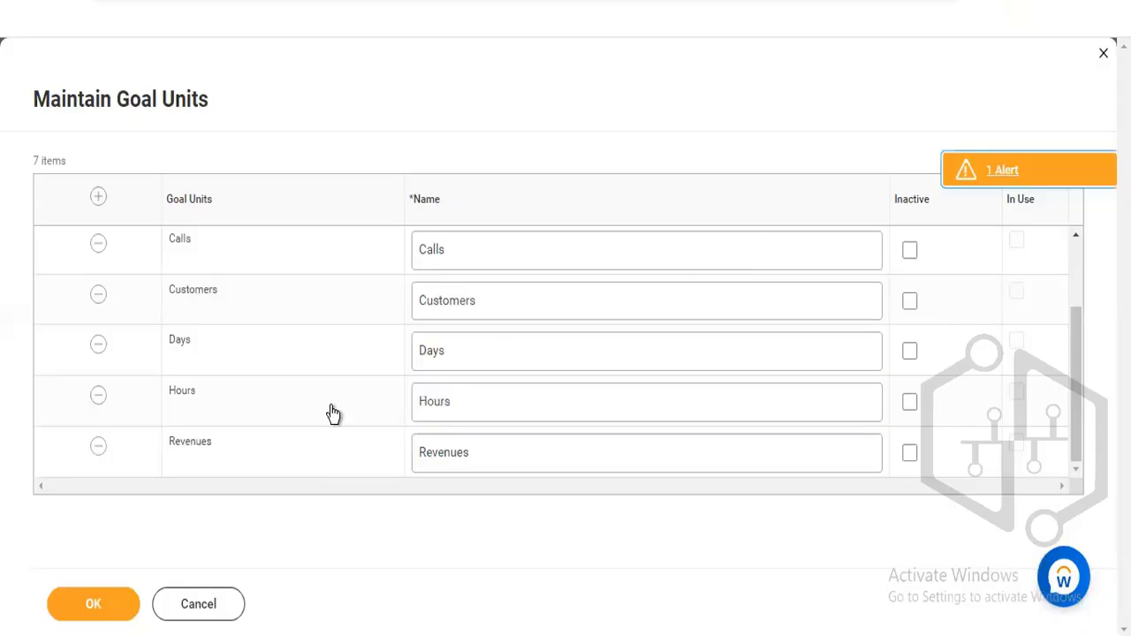
left_click(79, 617)
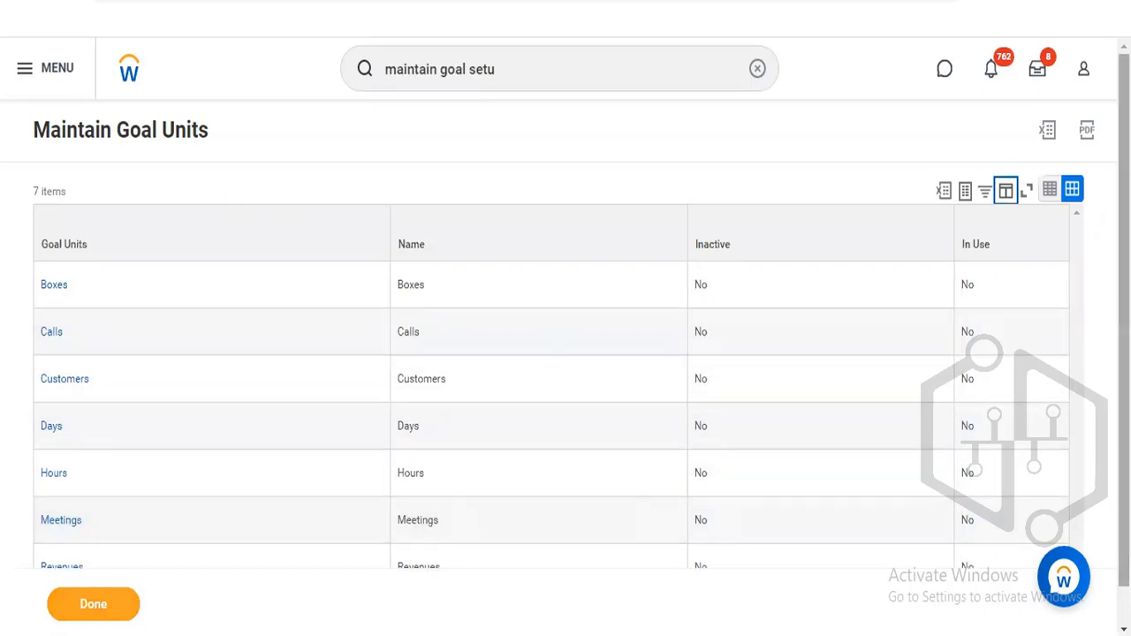
Leave the saved goal units list and reopen the Maintain Goal Setup task from the recent searches
scroll(565, 335, "down", 1)
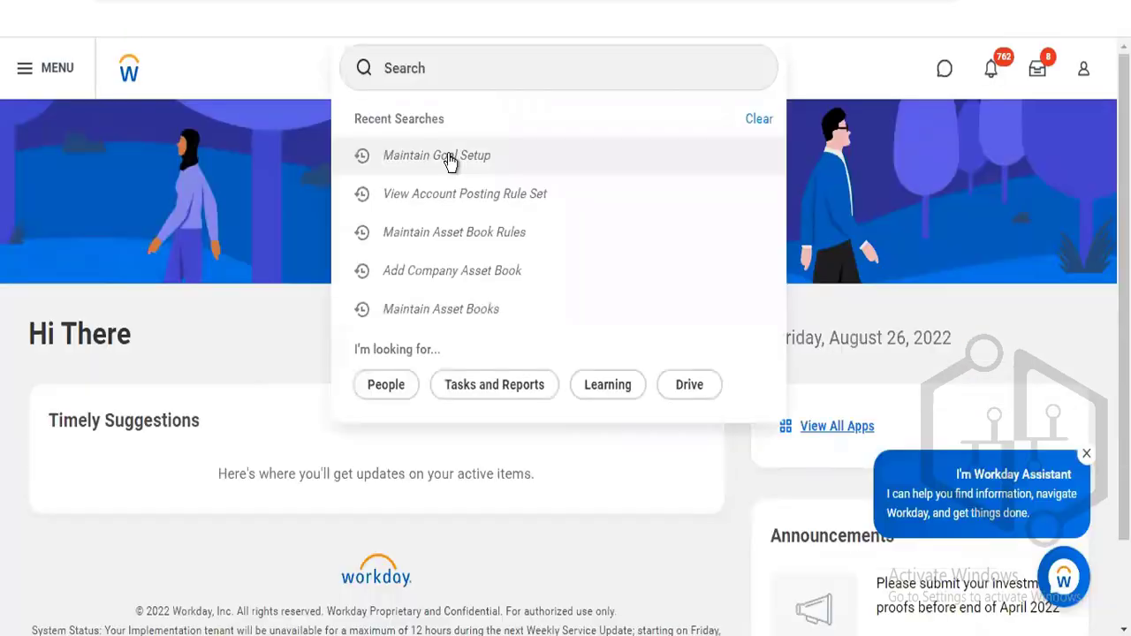
left_click(448, 156)
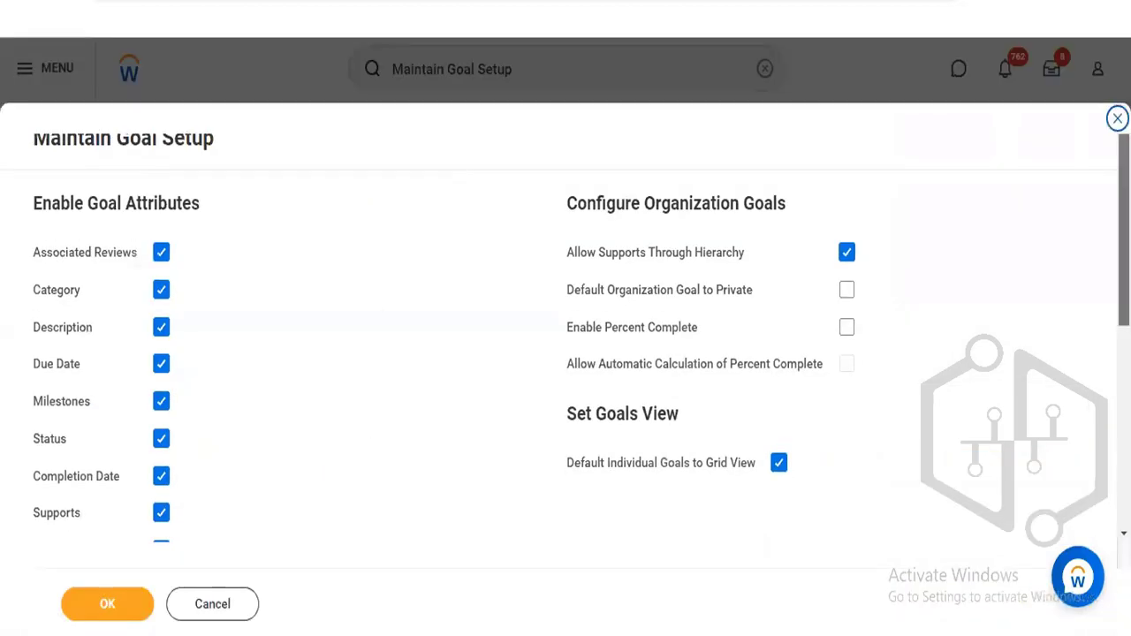
Open the goal units from the goal setup, rename the "Meetings" unit to "Meeting" and submit past the alert
scroll(565, 336, "down", 5)
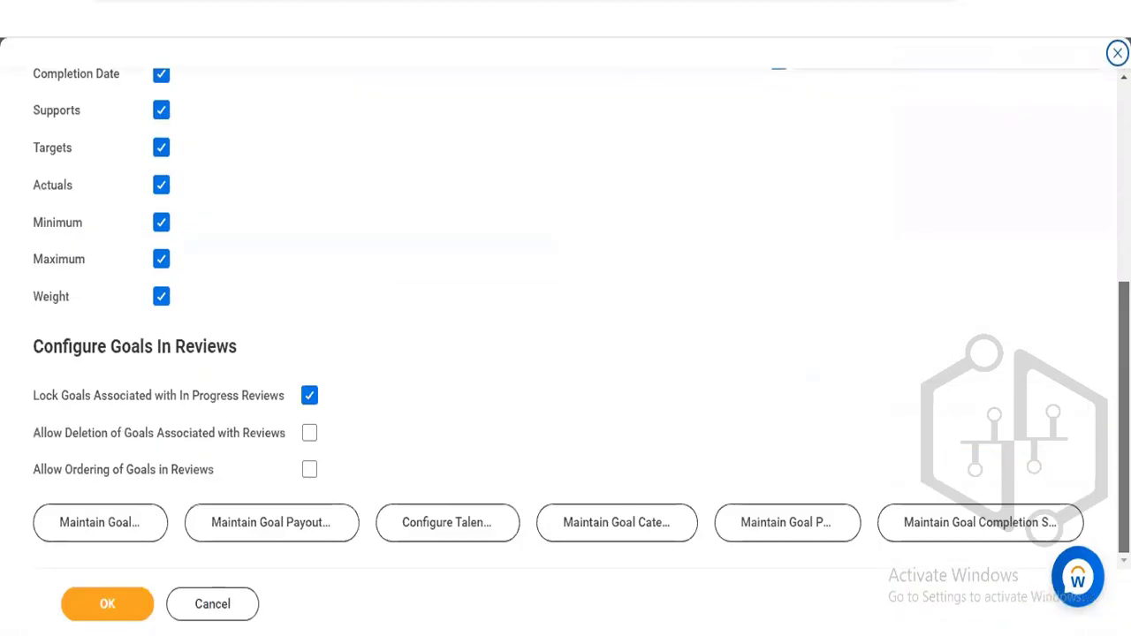
left_click(72, 535)
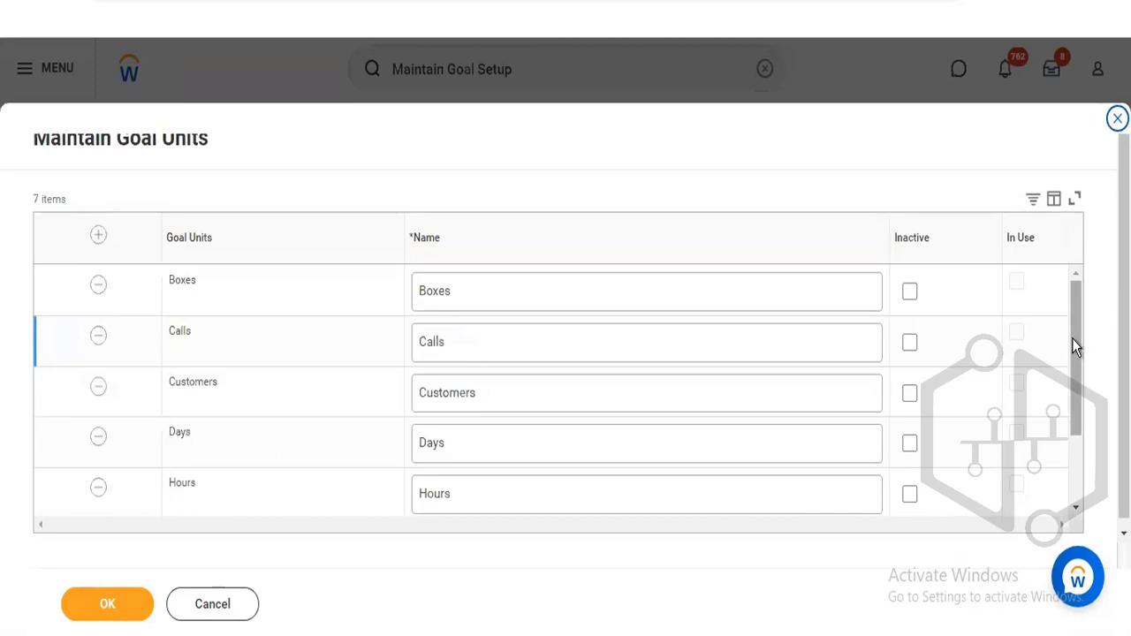
left_click_drag(1071, 345, 1073, 505)
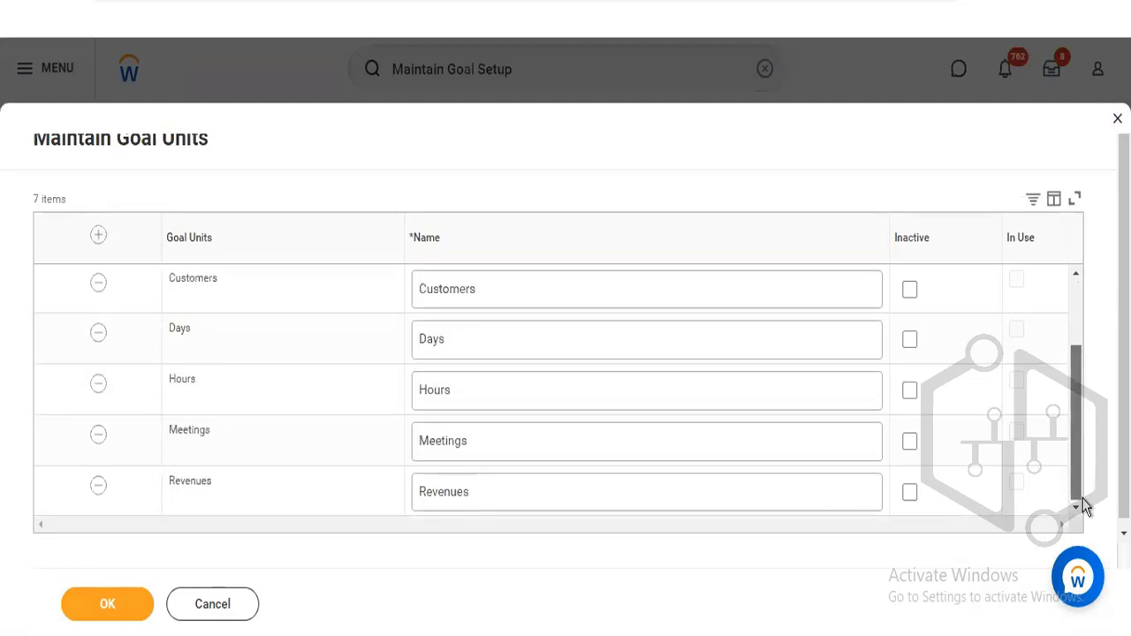
double_click(517, 442)
left_click(518, 442)
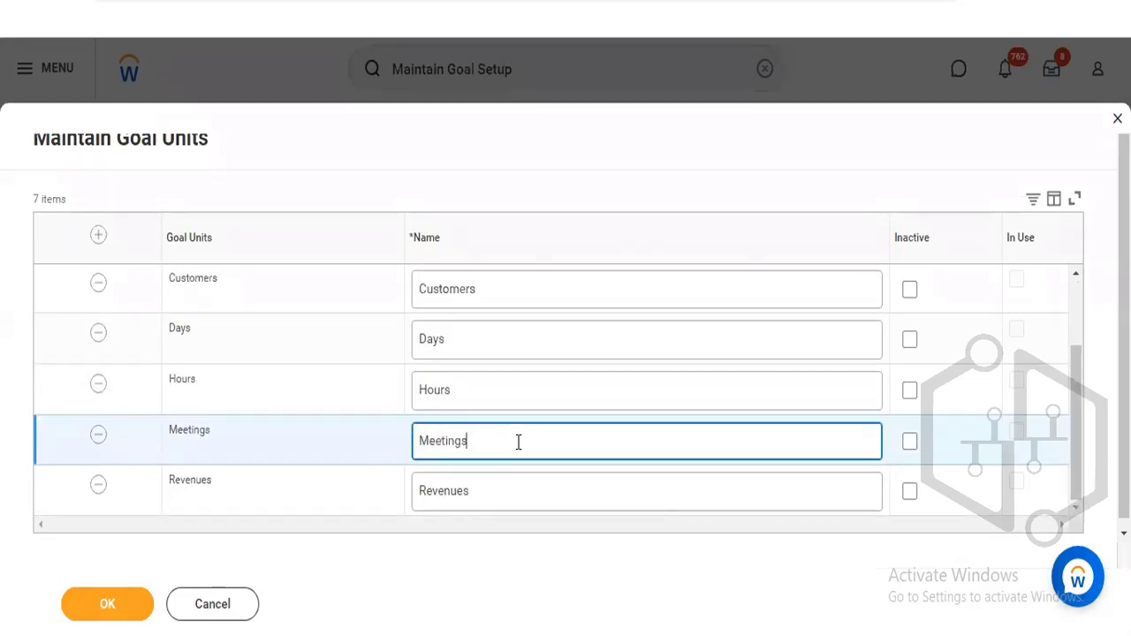
key("BackSpace")
left_click(91, 621)
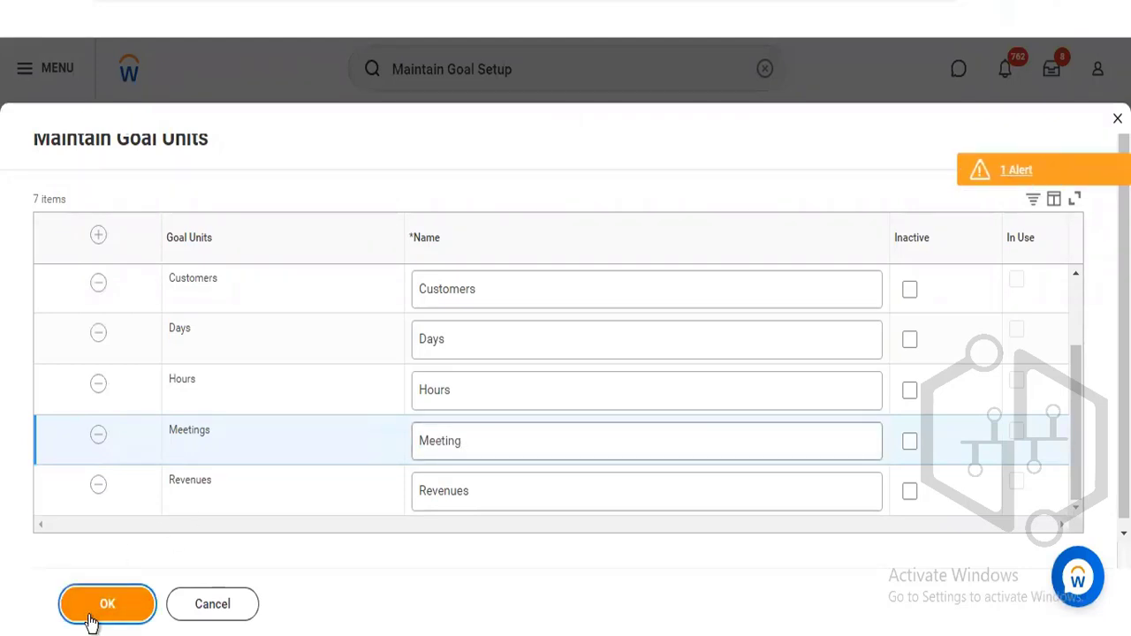
left_click(91, 621)
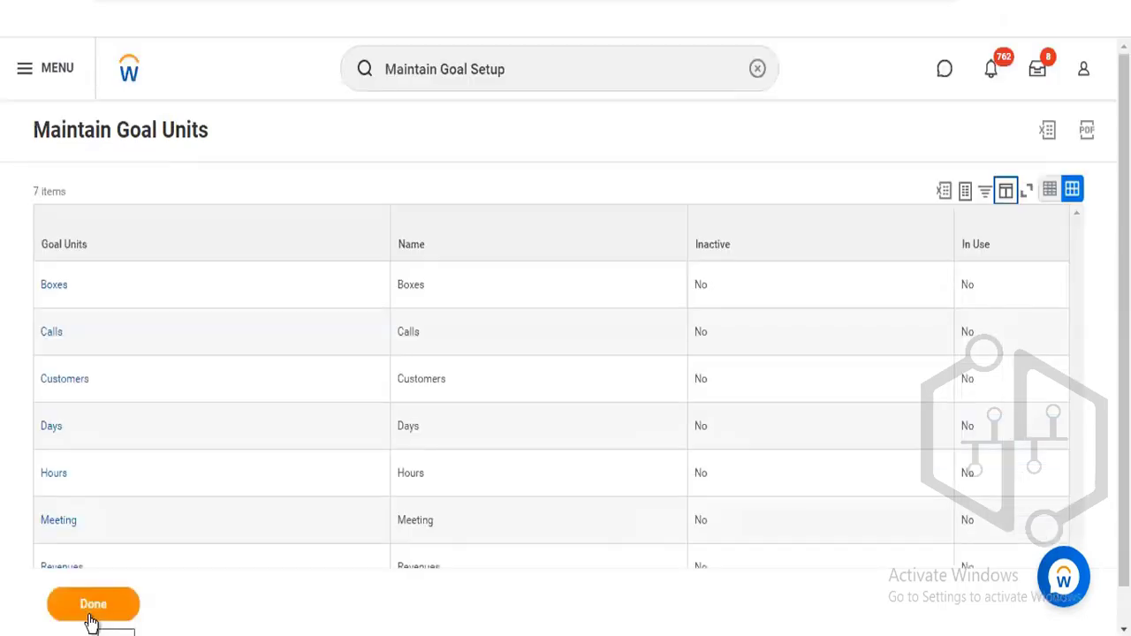
Close the saved goal units and bring up Maintain Goal Setup again from the recent searches
left_click(91, 621)
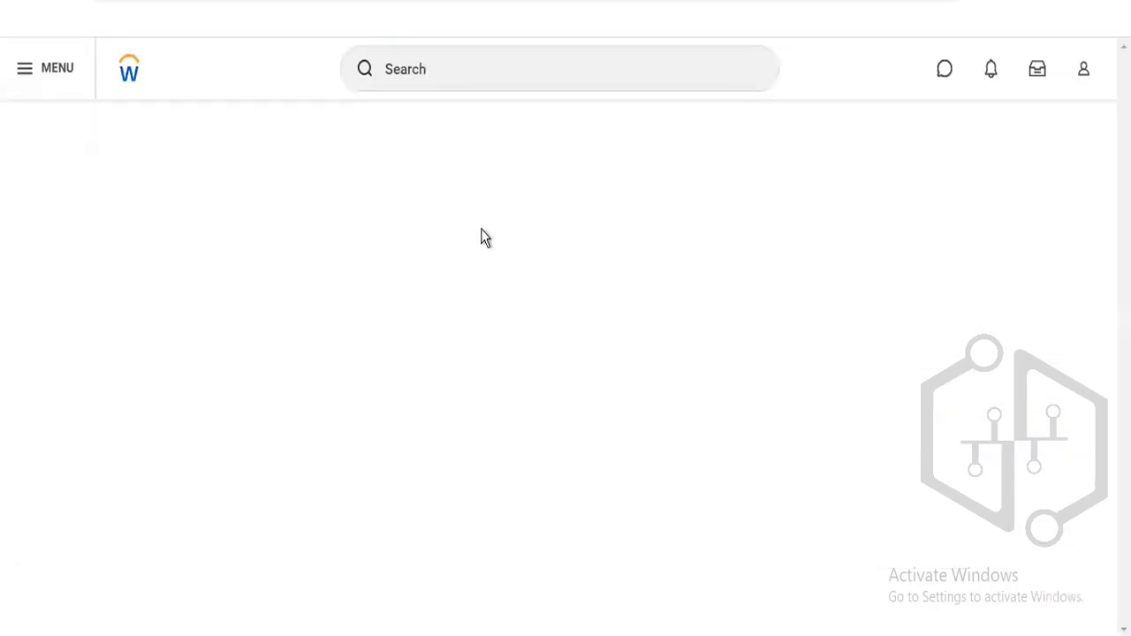
left_click(444, 71)
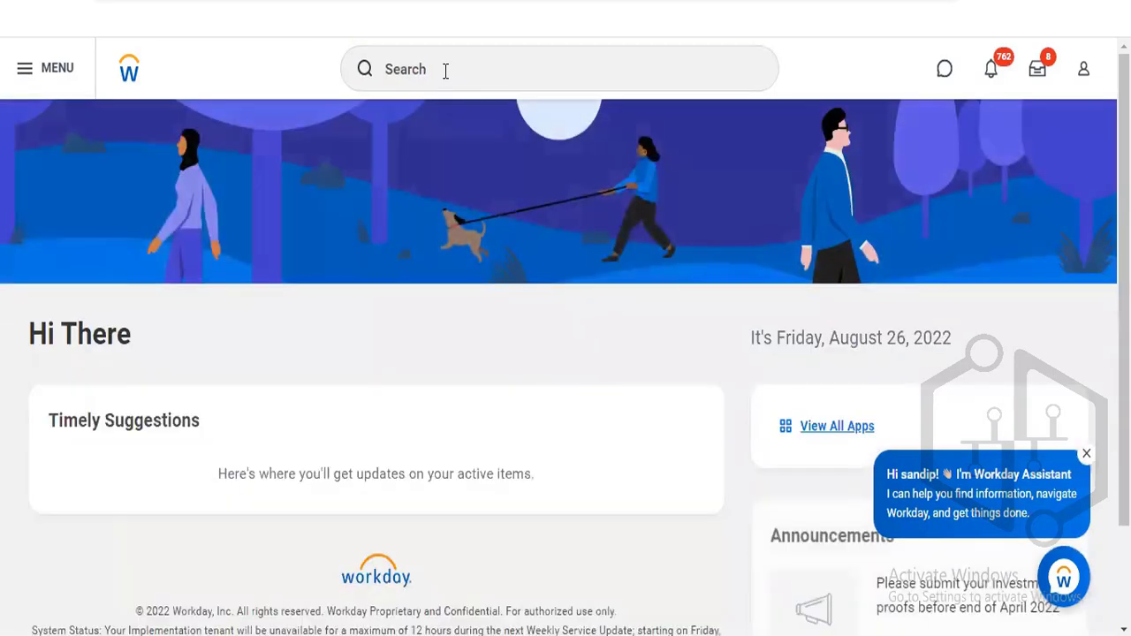
left_click(445, 72)
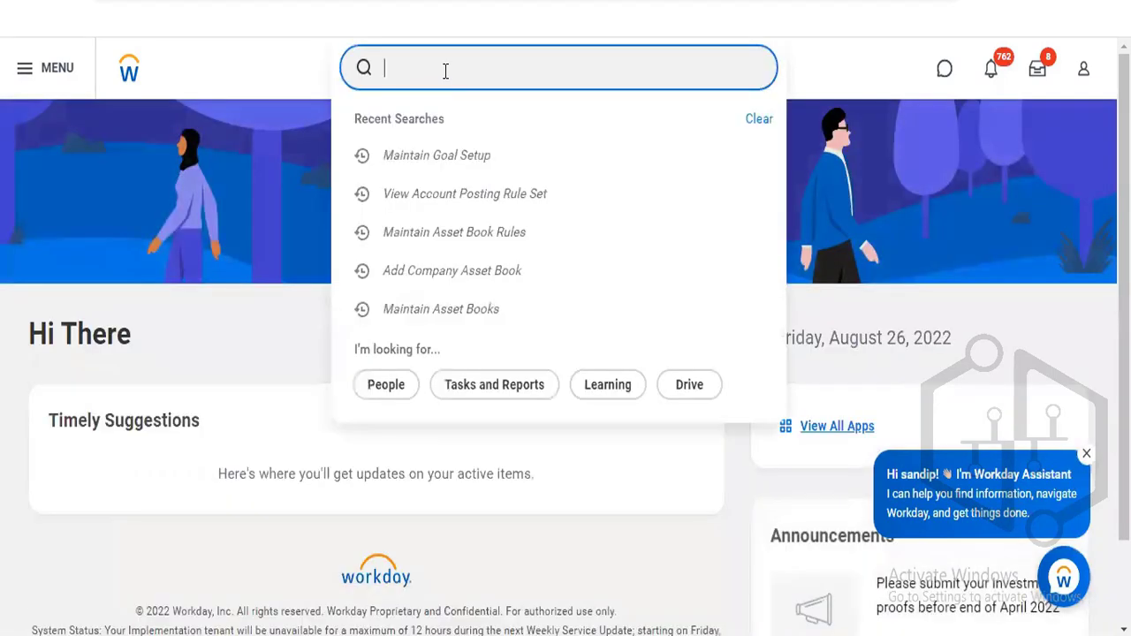
left_click(449, 165)
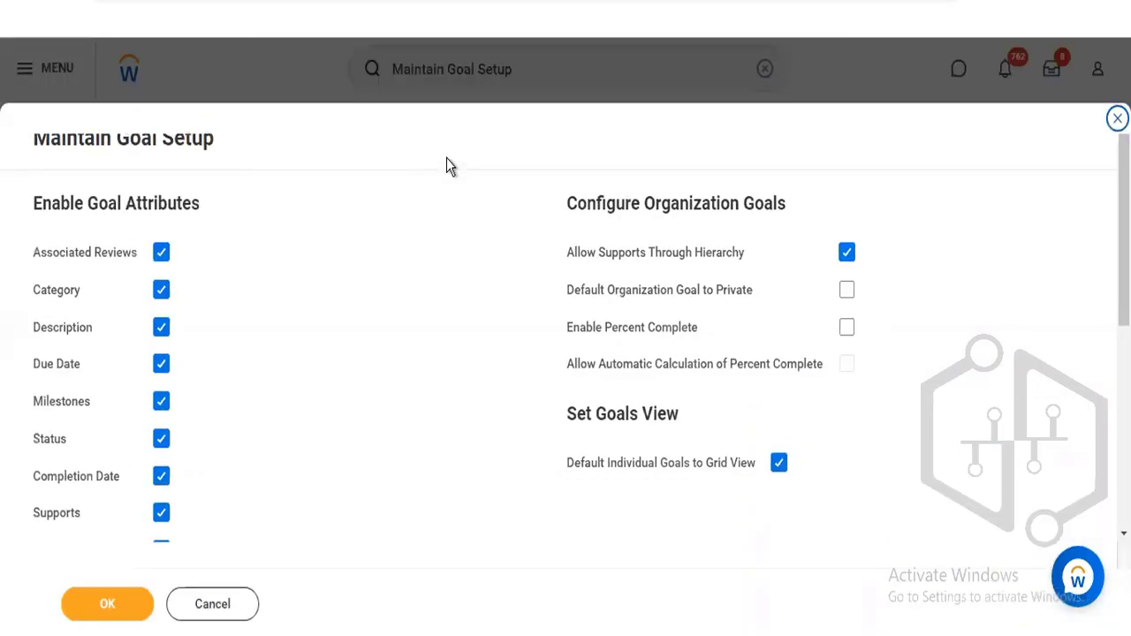
Open Maintain Goal Payout Bands and add a blank payout band row
scroll(565, 353, "down", 2)
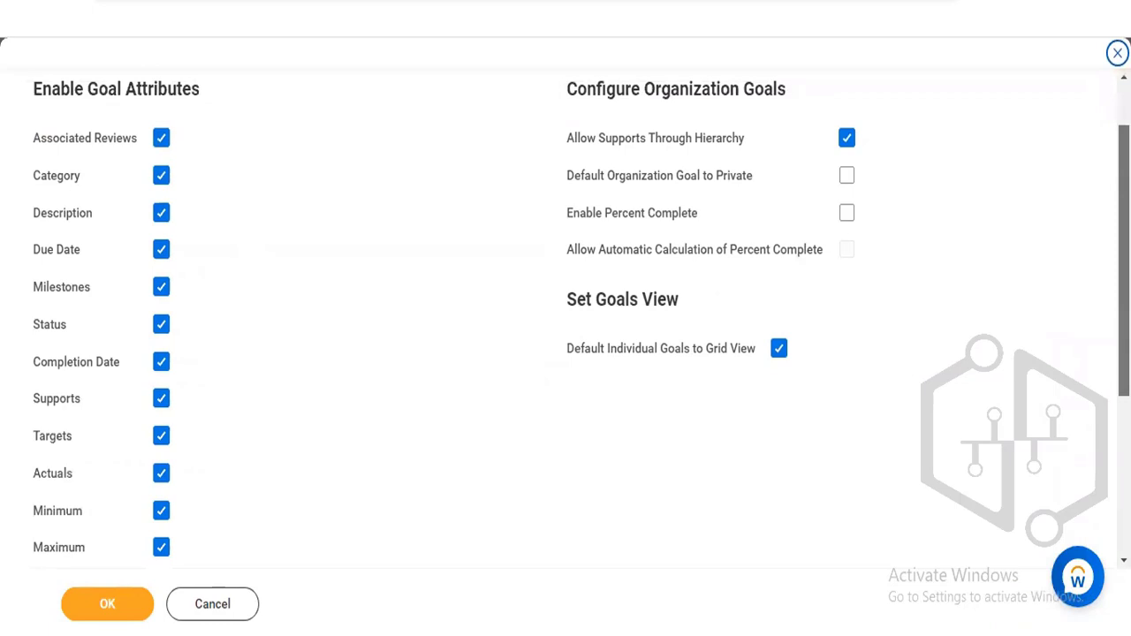
scroll(481, 496, "down", 5)
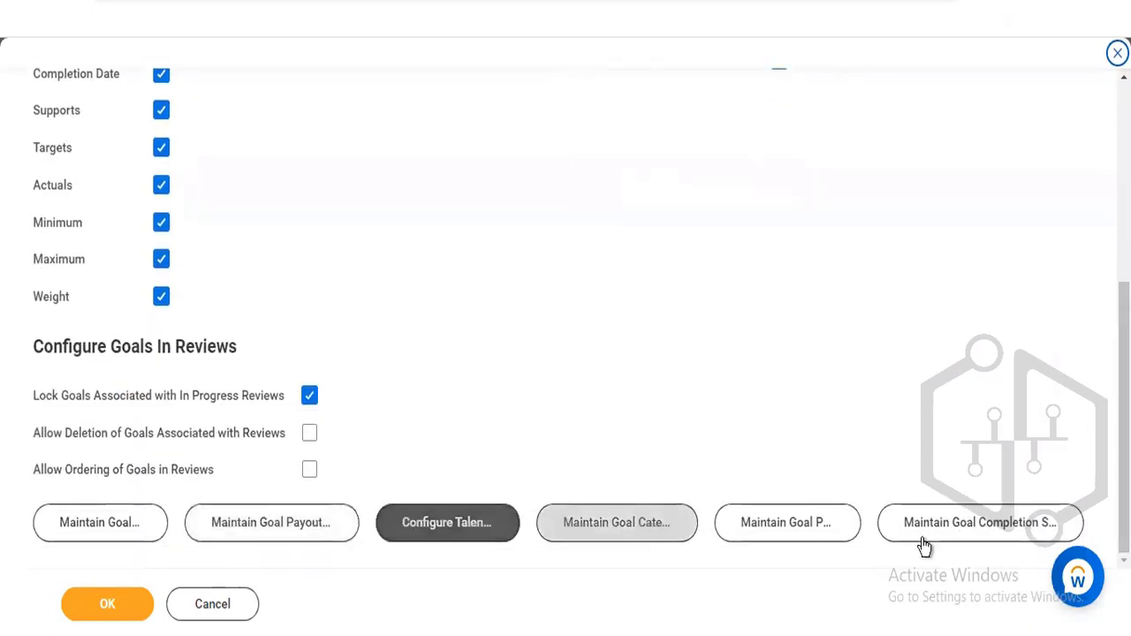
left_click(274, 533)
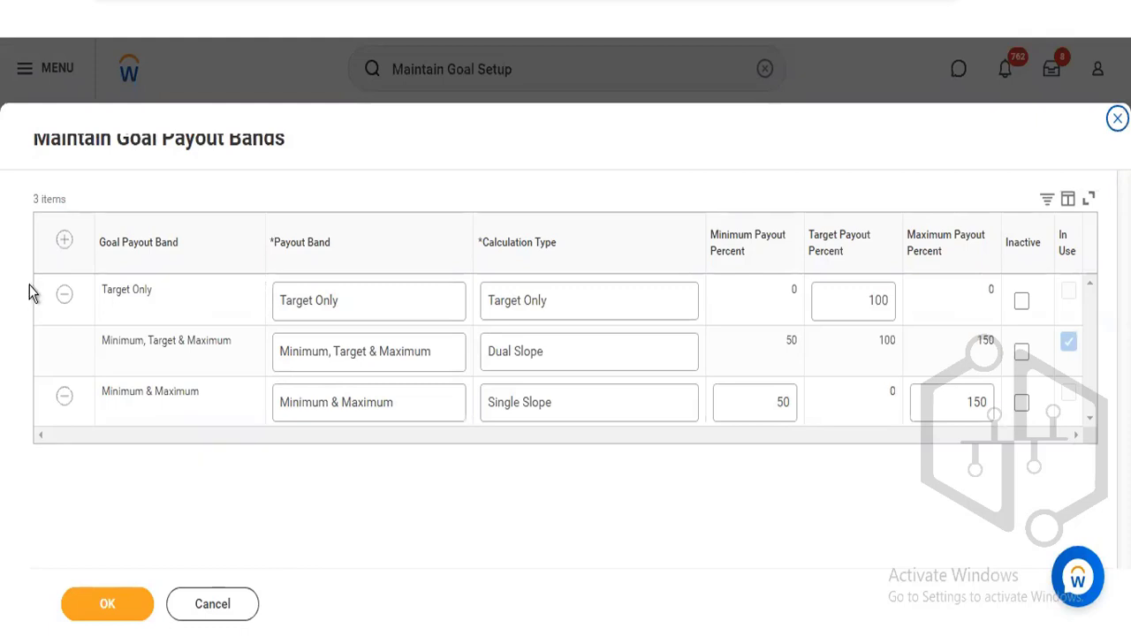
left_click(63, 240)
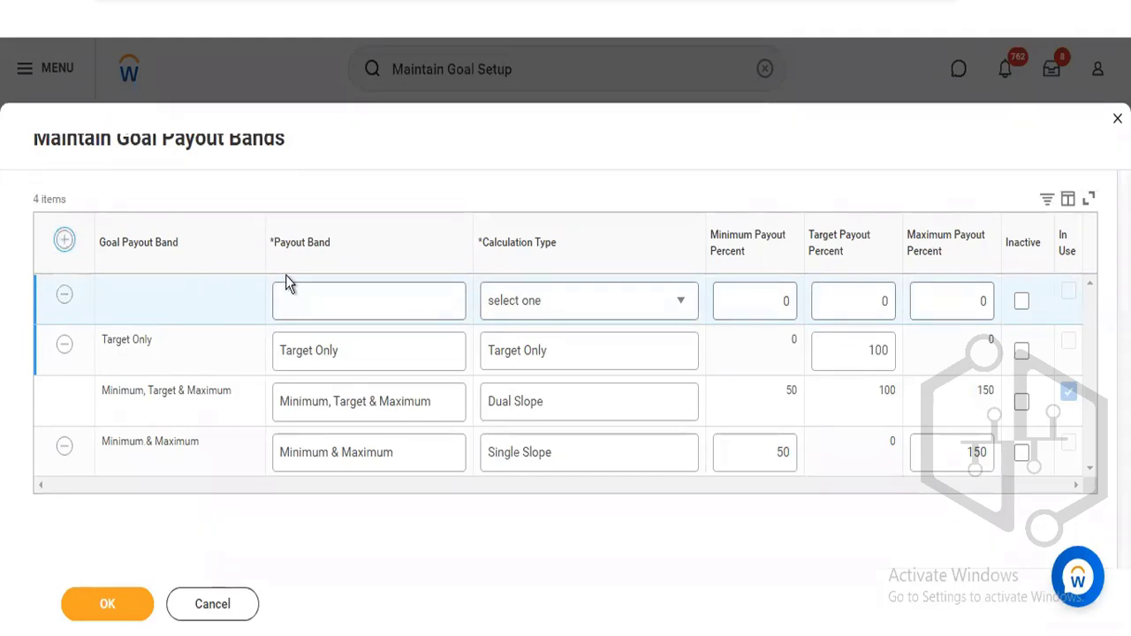
left_click(416, 300)
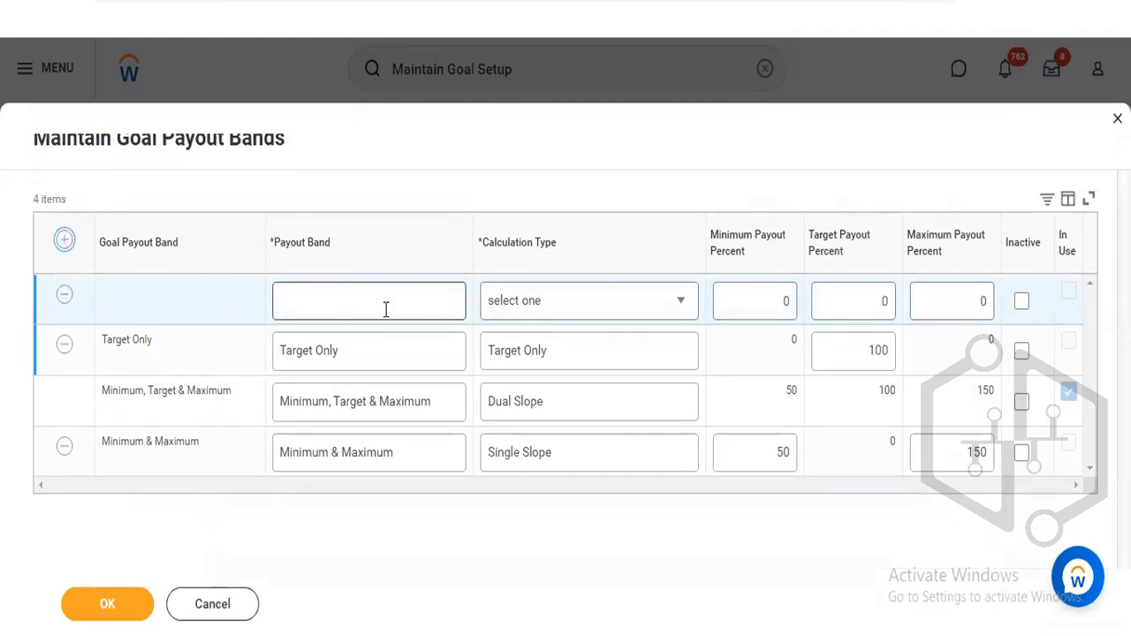
left_click(318, 303)
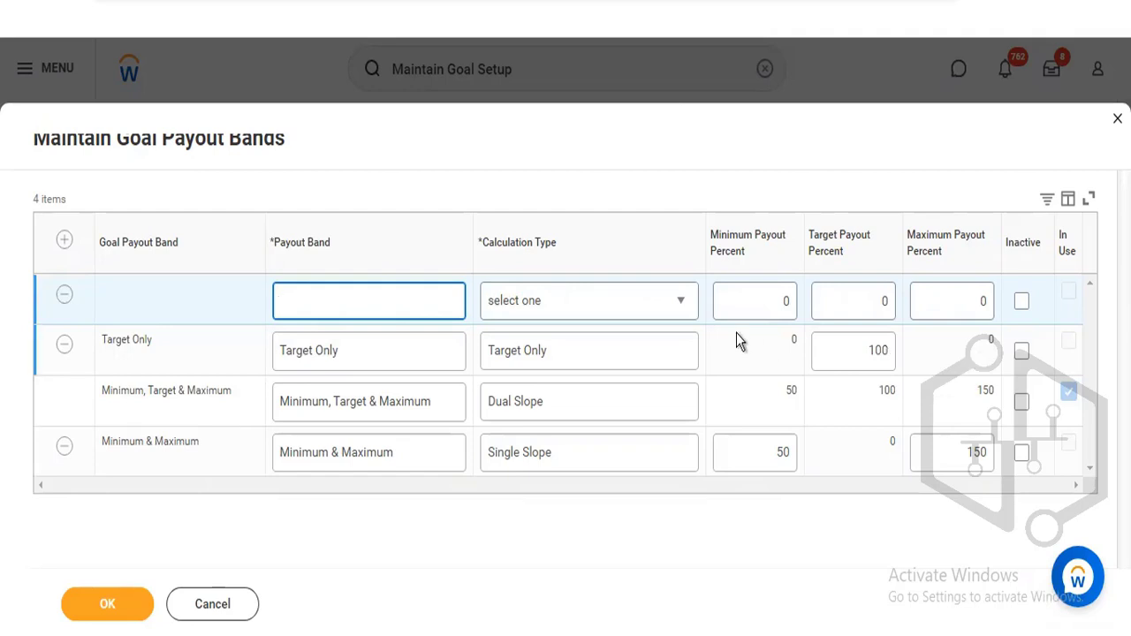
Examine the calculation types for the blank payout band against the existing bands, and discard the changes to return to goal setup
left_click(651, 316)
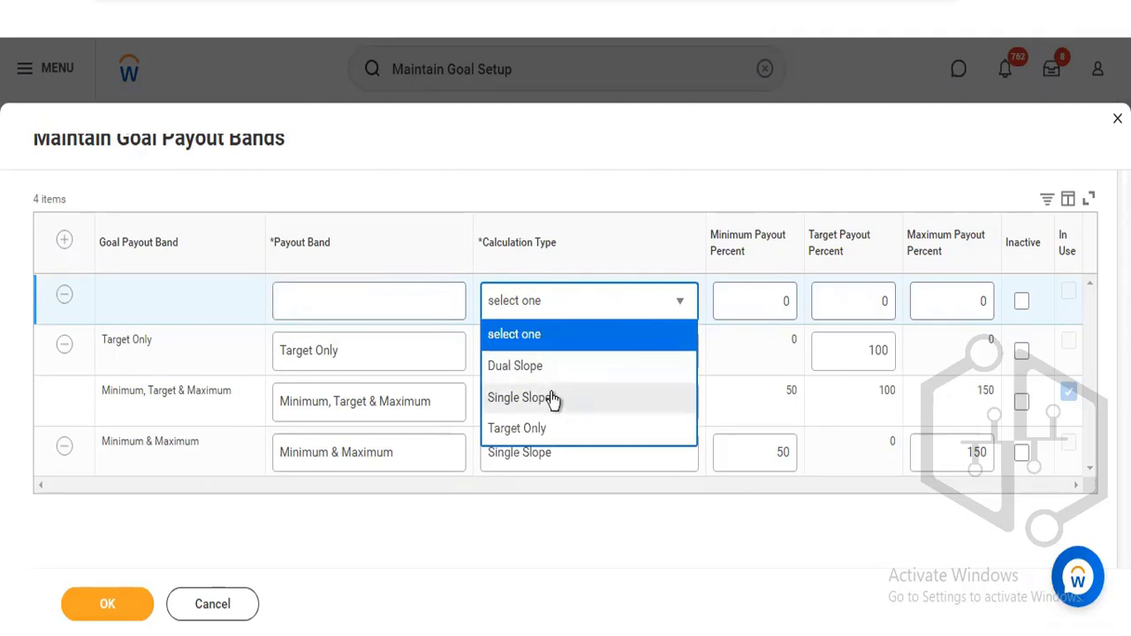
left_click(547, 196)
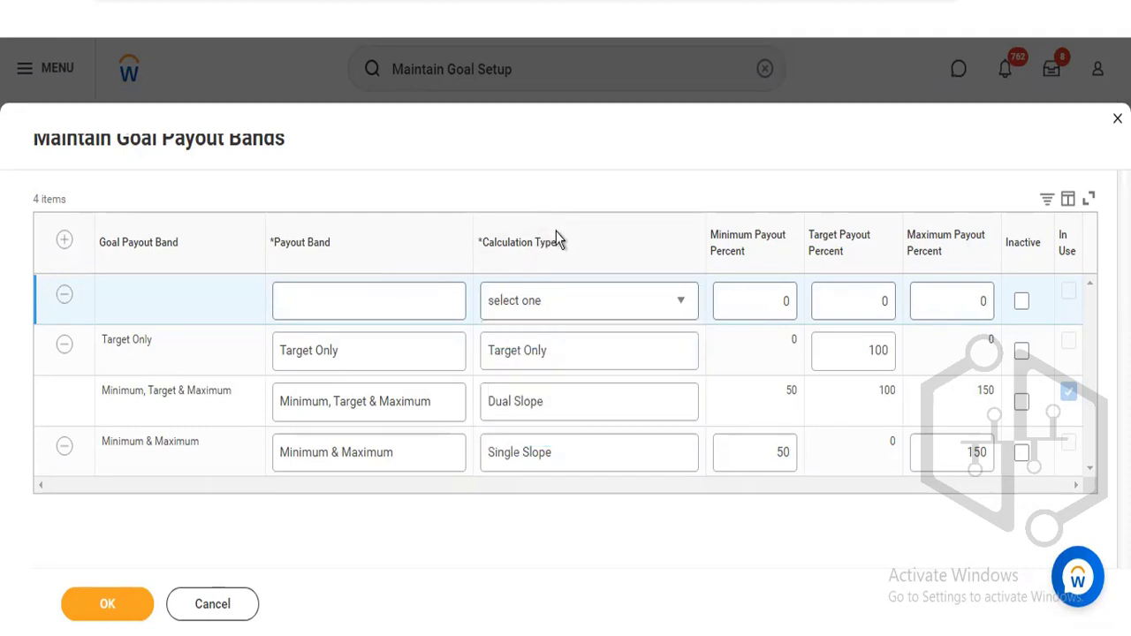
left_click(560, 301)
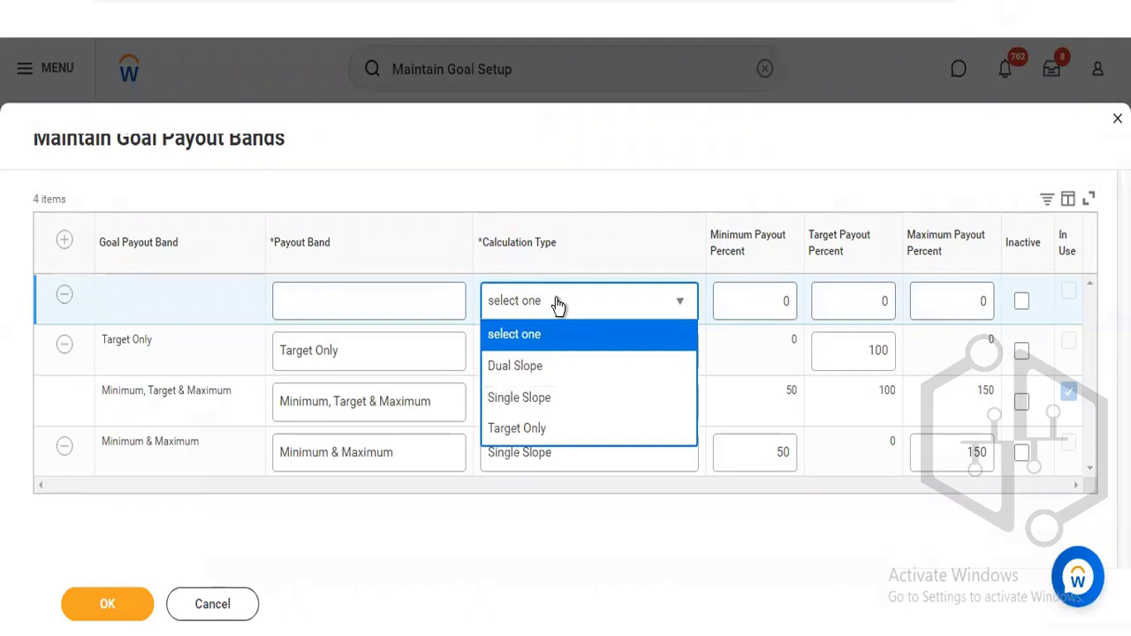
left_click(564, 181)
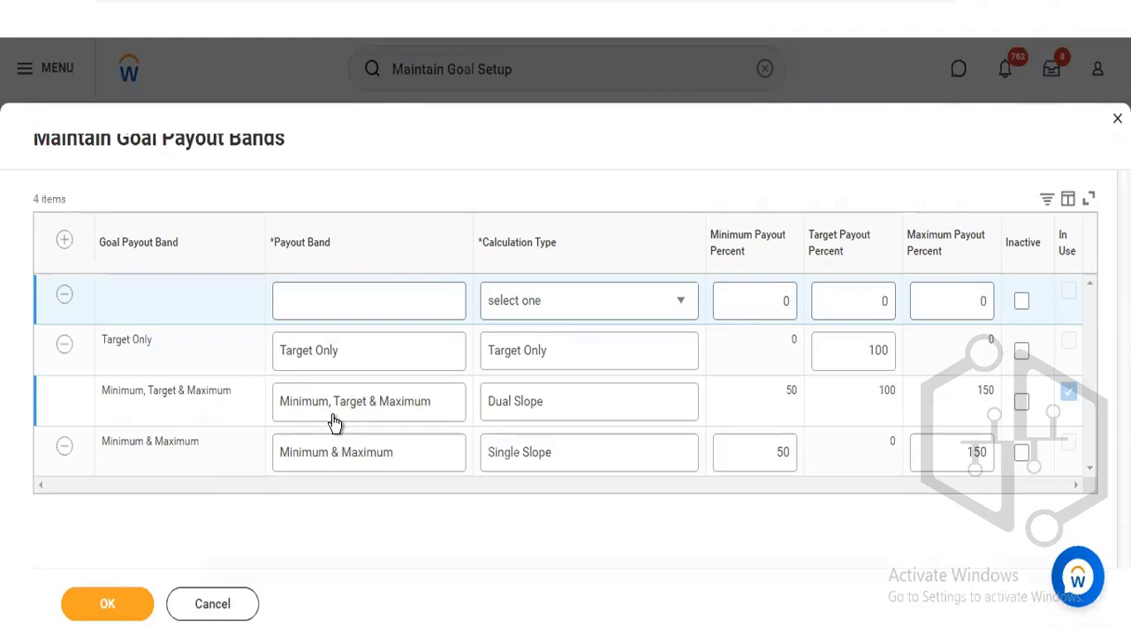
left_click(355, 300)
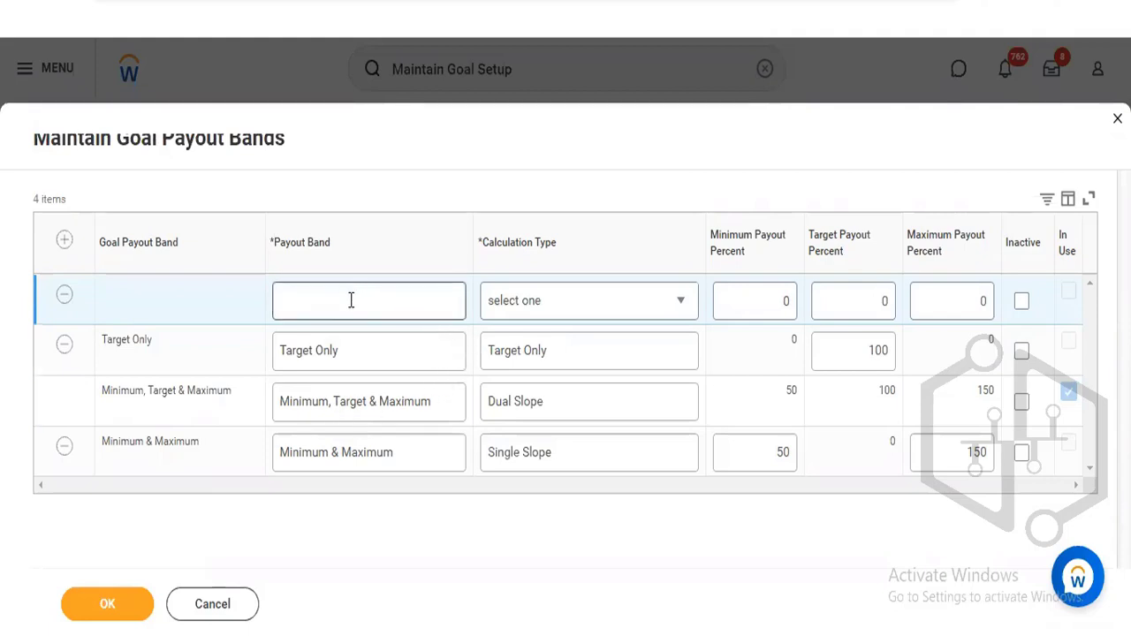
left_click(733, 293)
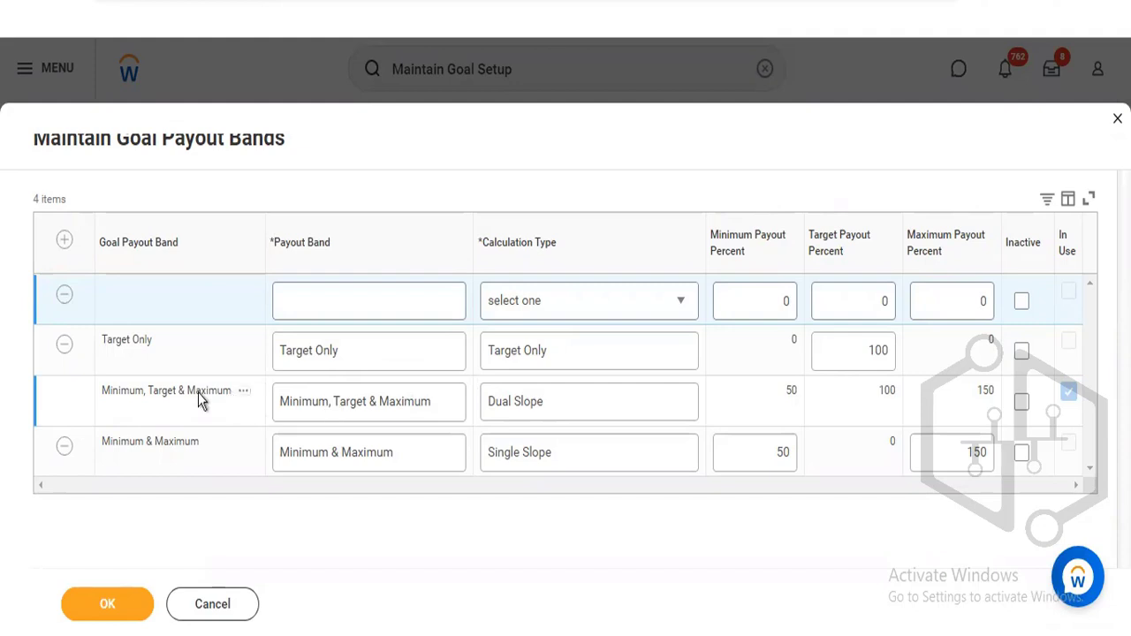
left_click(633, 297)
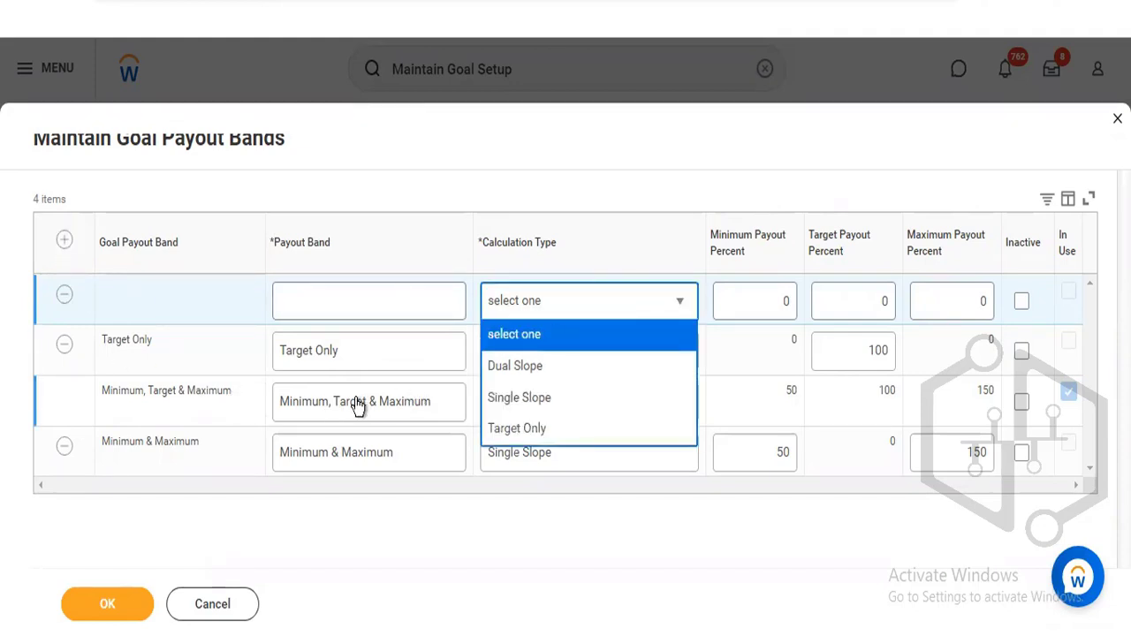
left_click(206, 409)
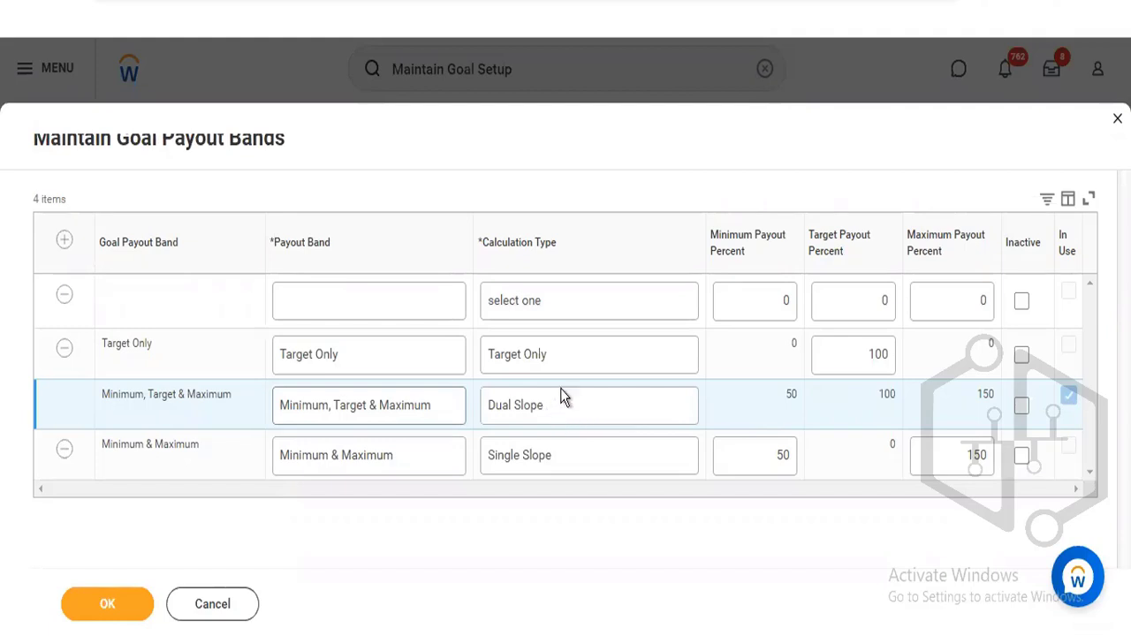
left_click(582, 368)
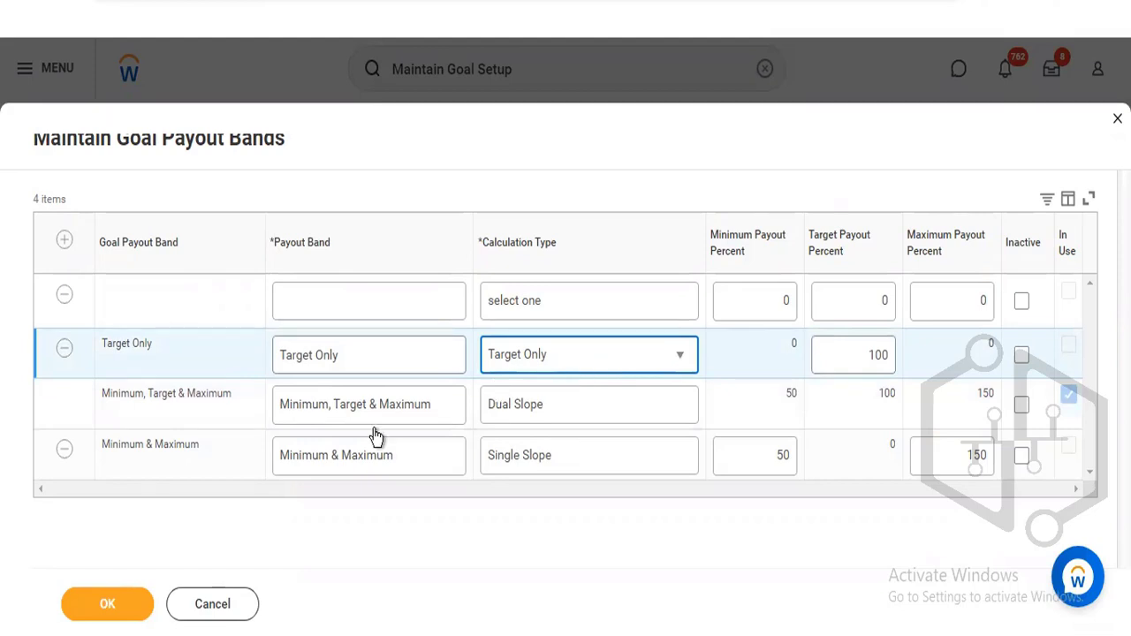
left_click(215, 603)
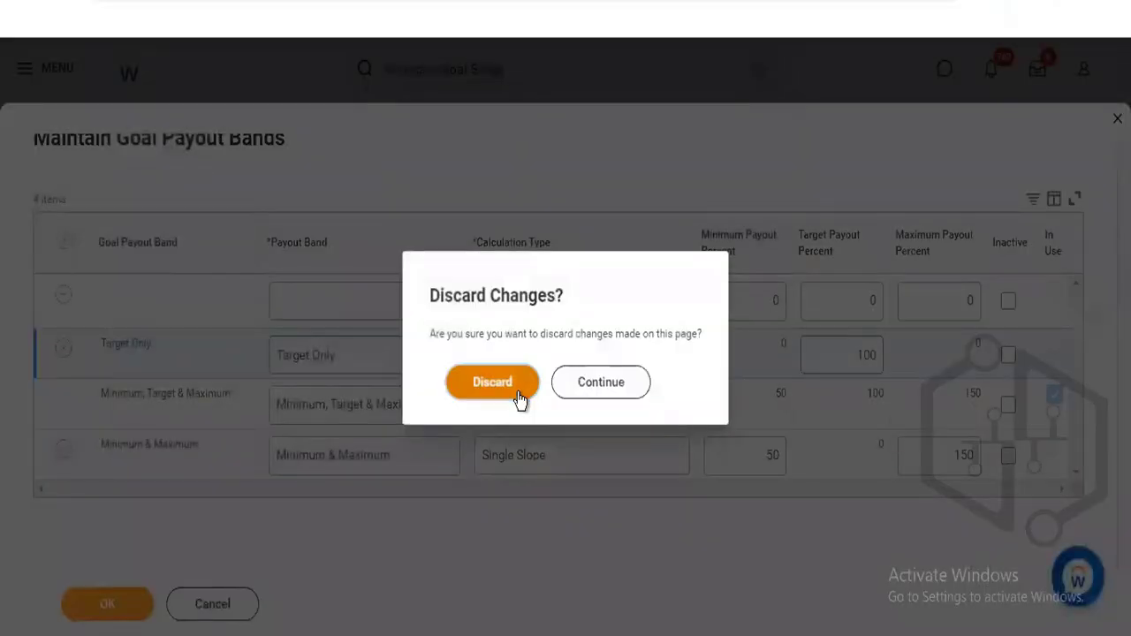
left_click(520, 397)
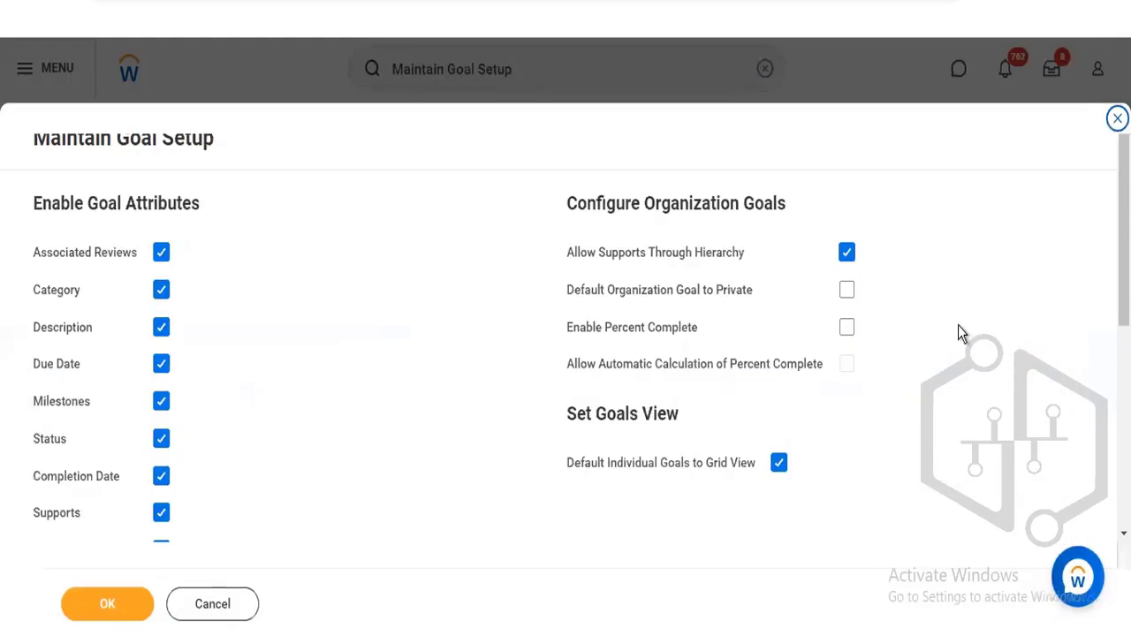
Open Configure Talent Tags, review the tags for development items, feedback and goals, and return to the goal setup without changes
scroll(565, 336, "down", 5)
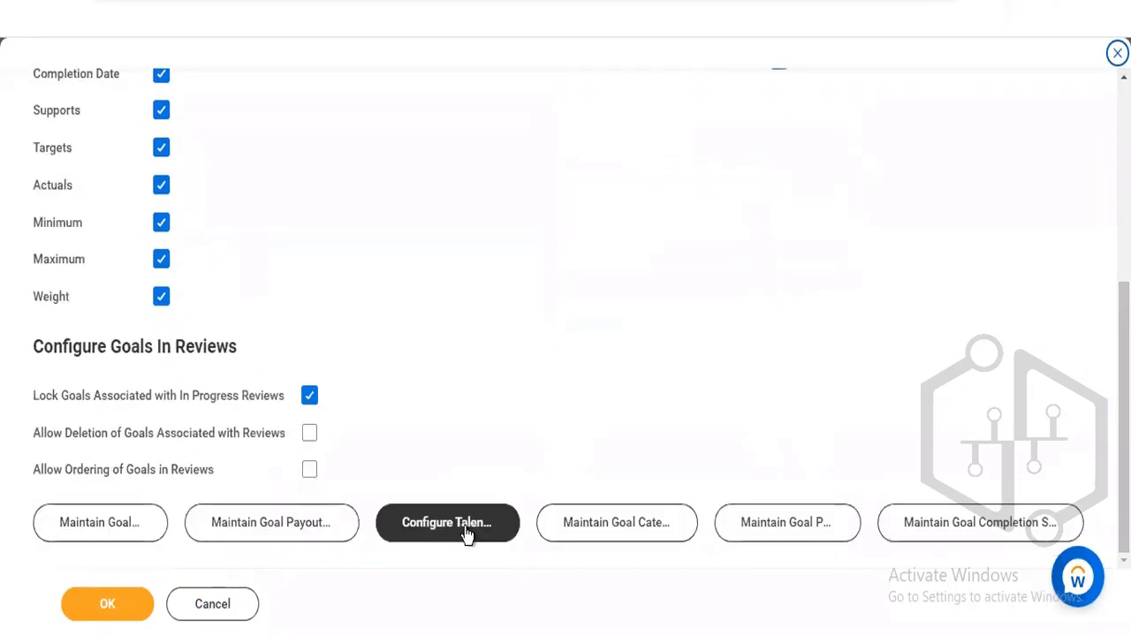
left_click(466, 530)
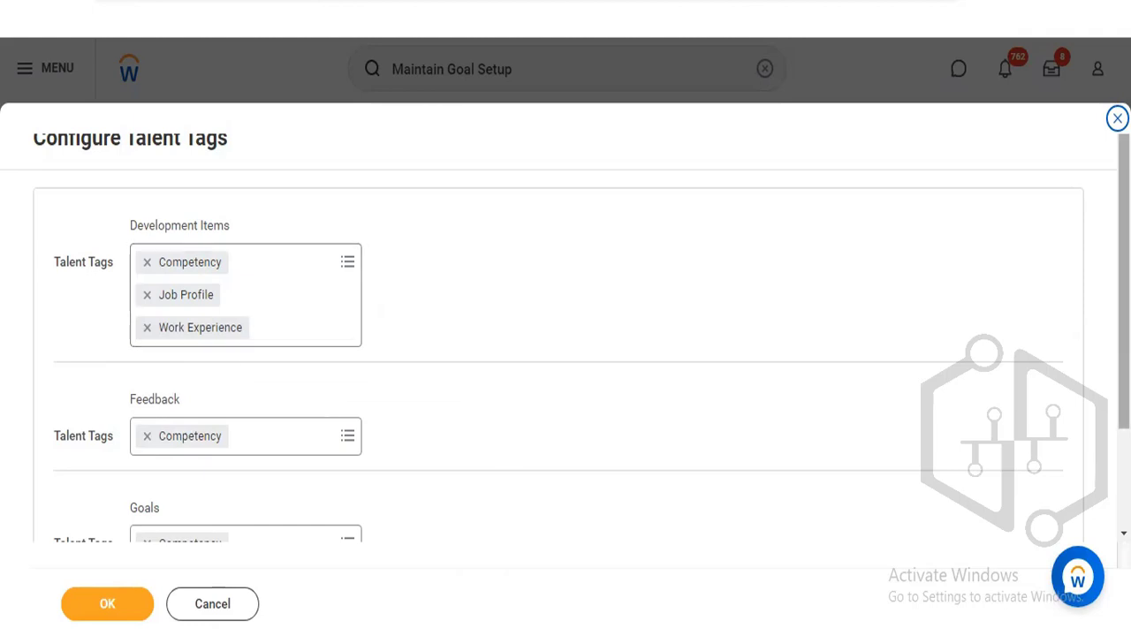
scroll(1123, 282, "down", 2)
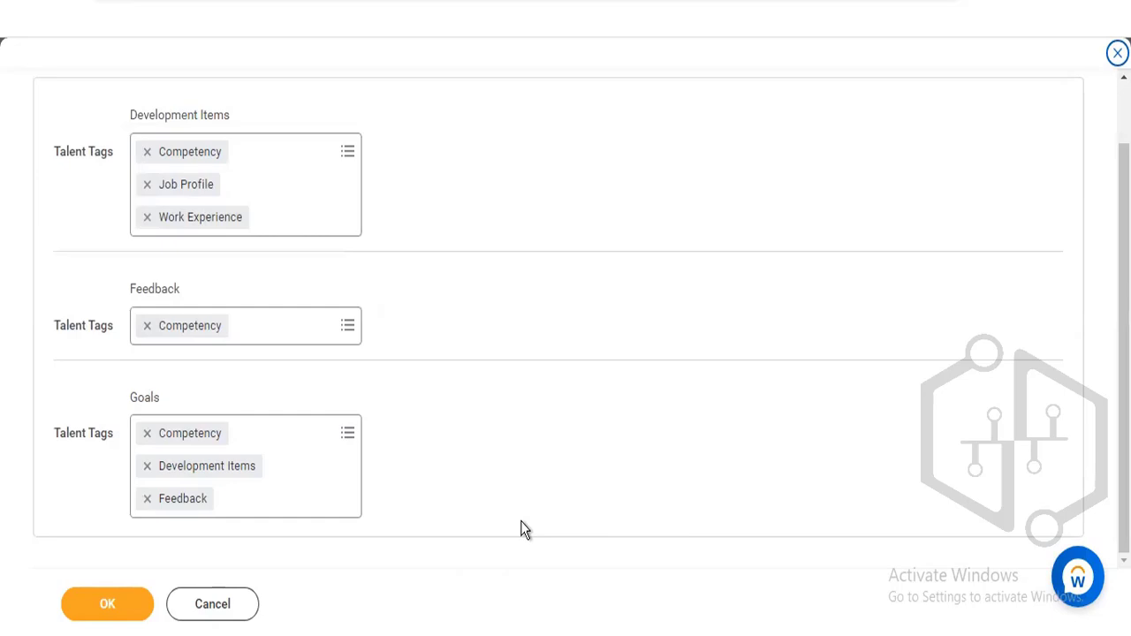
left_click(327, 435)
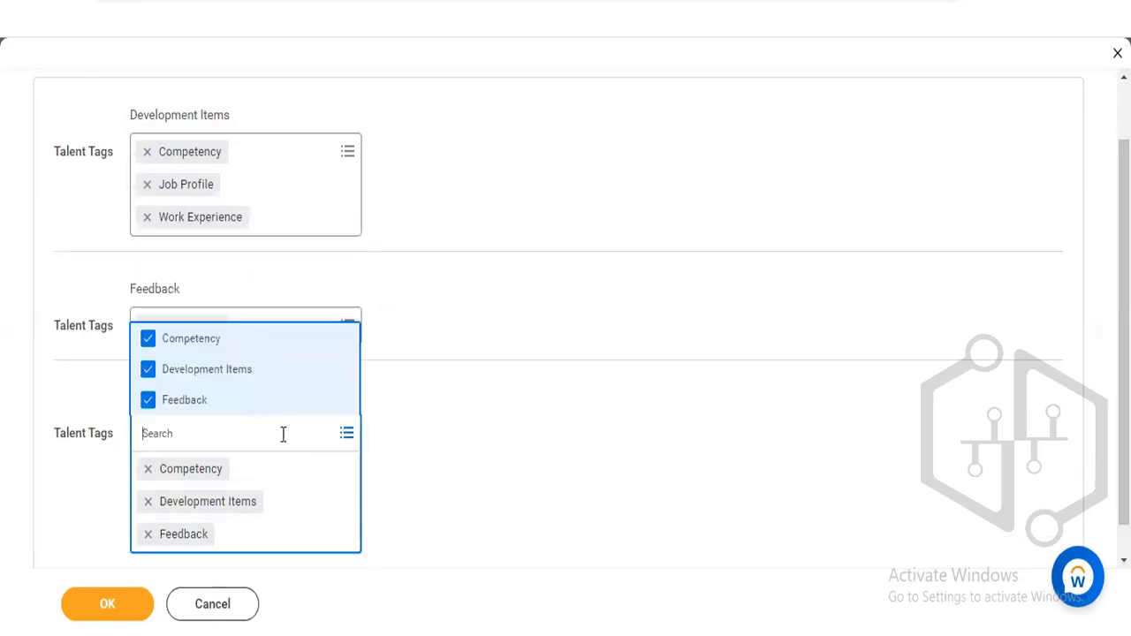
left_click(616, 193)
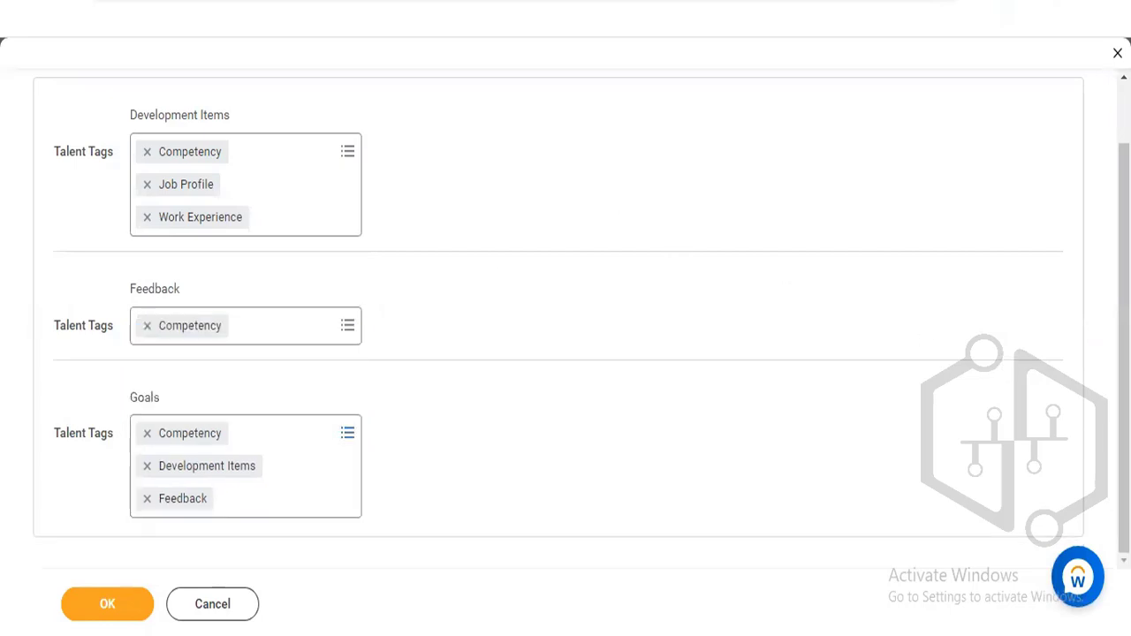
scroll(565, 320, "up", 2)
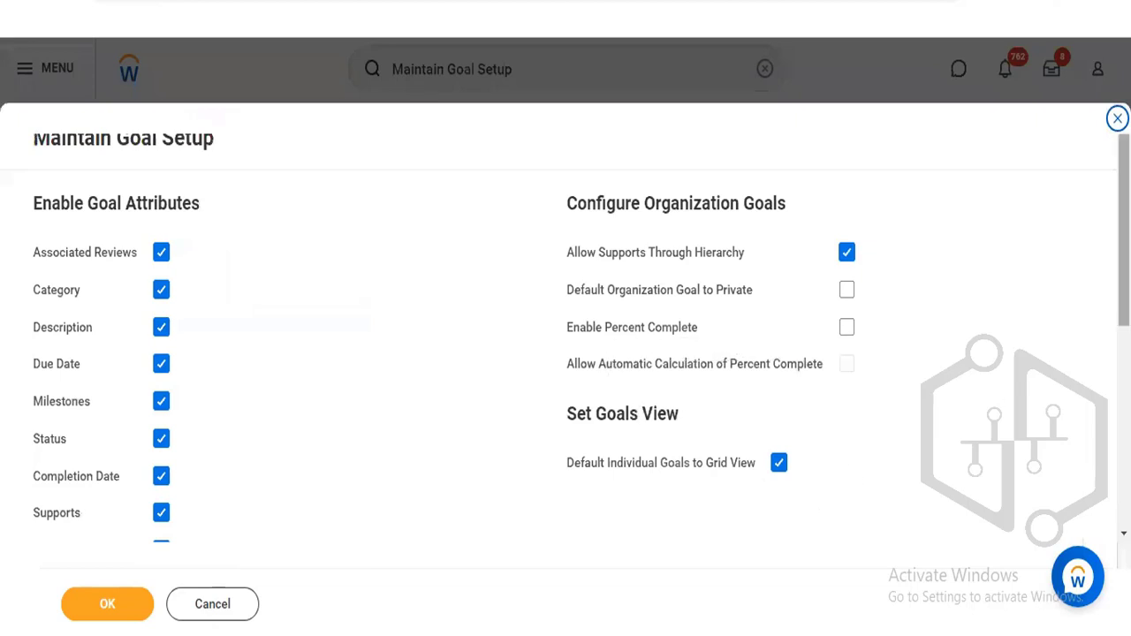
Open Maintain Goal Categories from the goal setup and review the existing goal categories
scroll(816, 494, "down", 5)
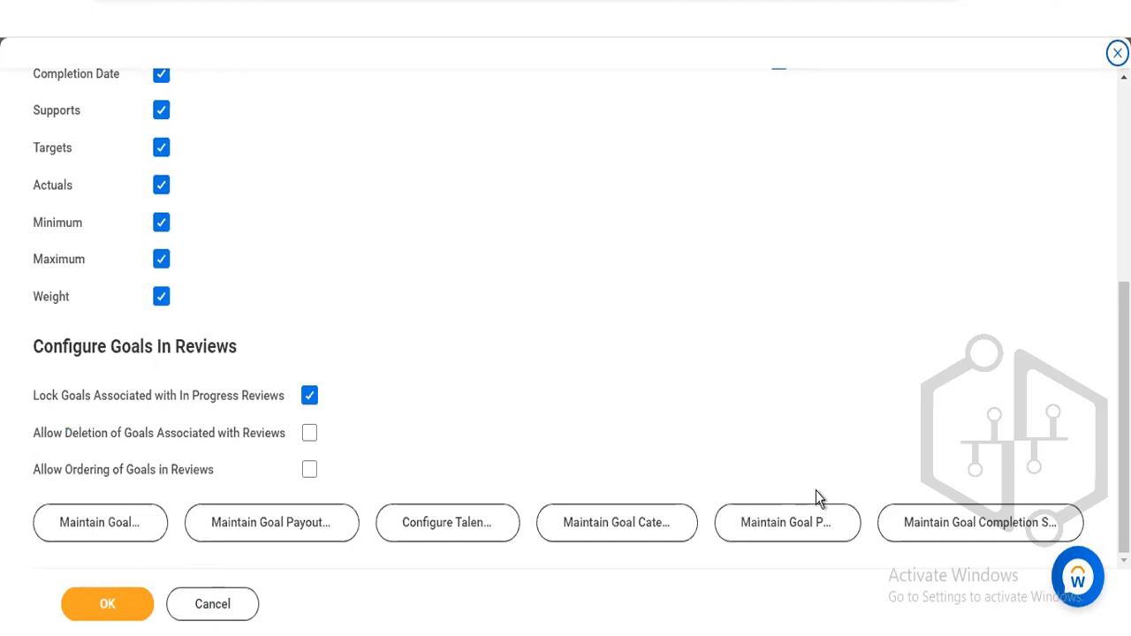
left_click(632, 535)
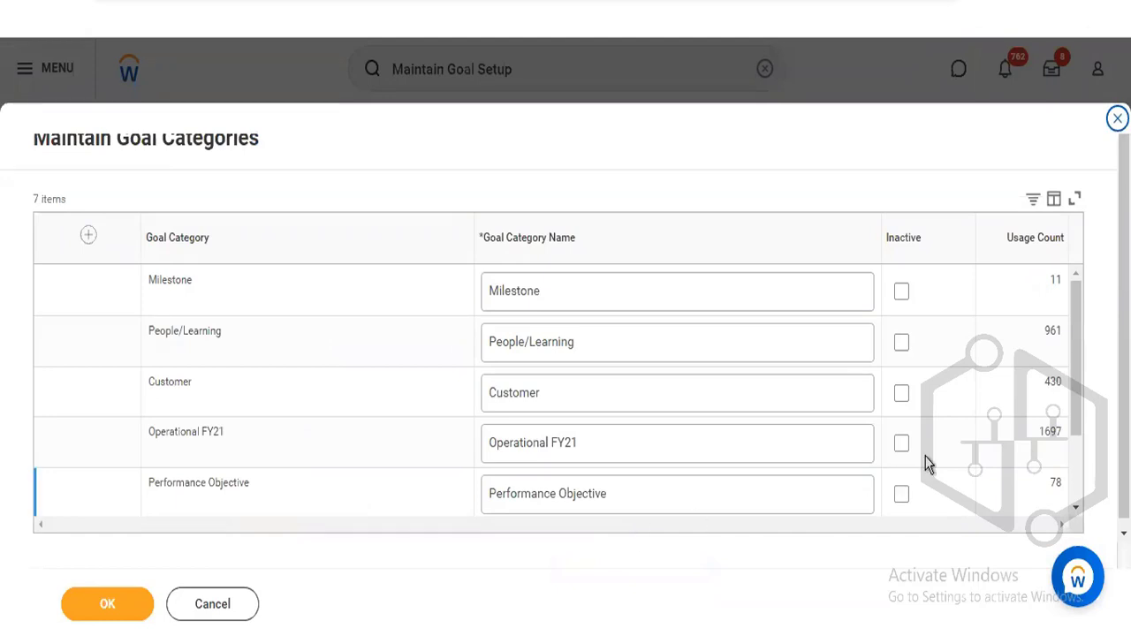
left_click_drag(1076, 398, 1071, 467)
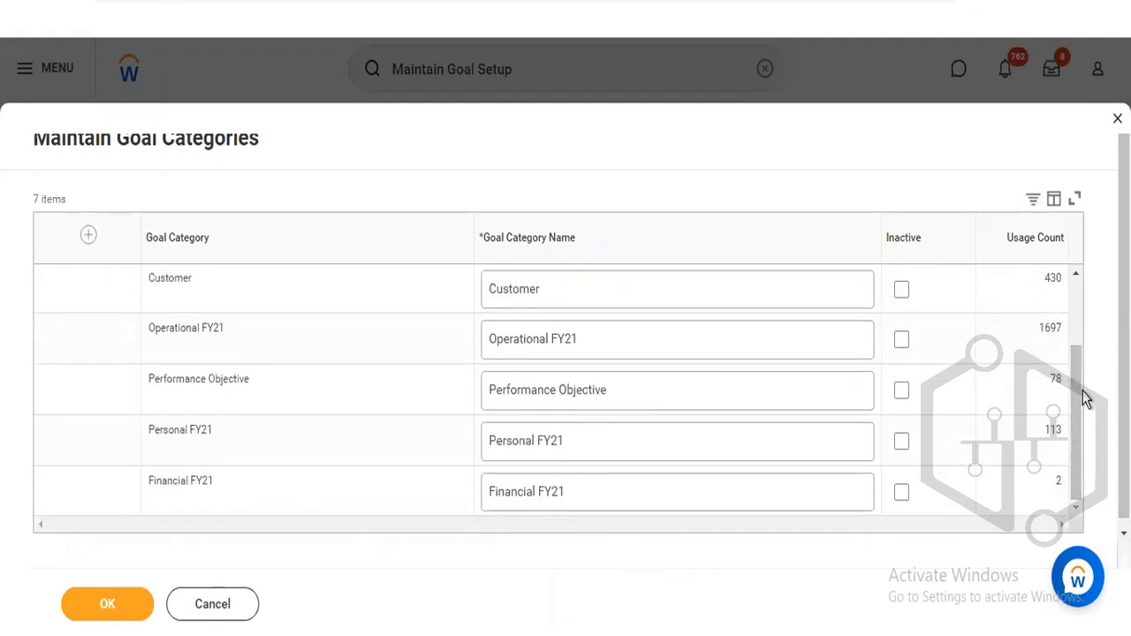
left_click_drag(1080, 383, 1079, 277)
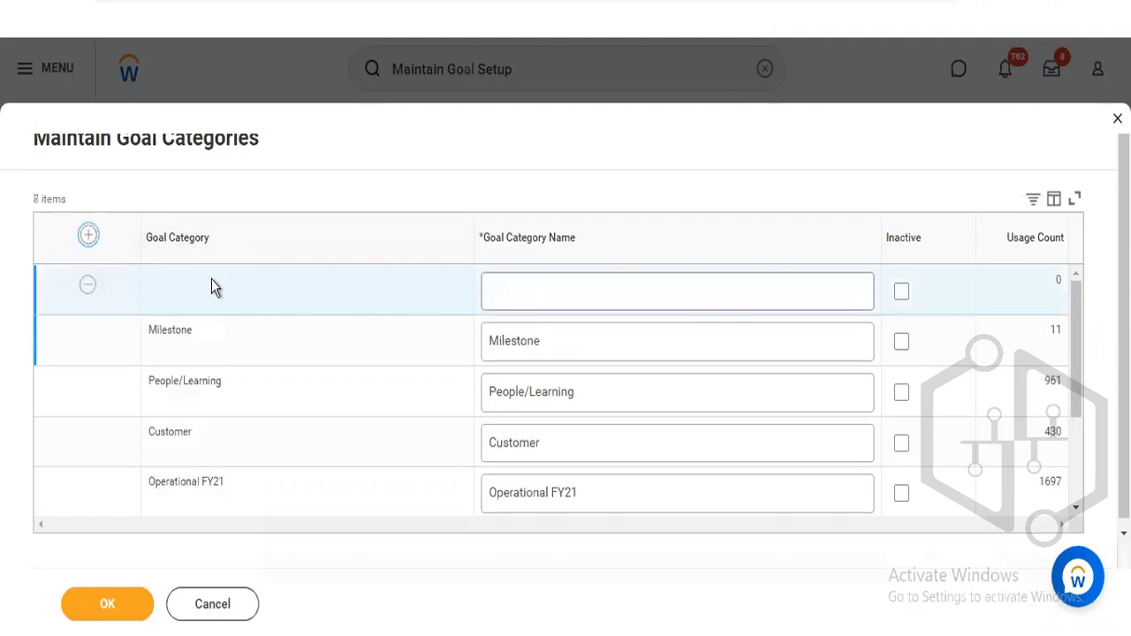
Try out the name field of a blank goal category row and discard the changes to return to goal setup
left_click(583, 292)
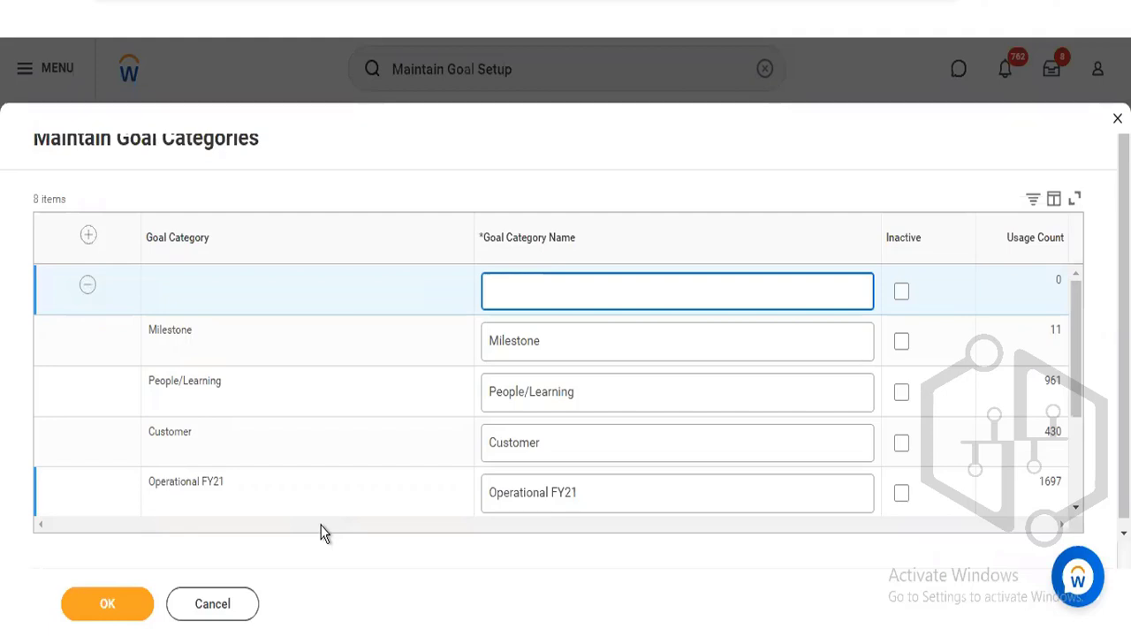
left_click(231, 601)
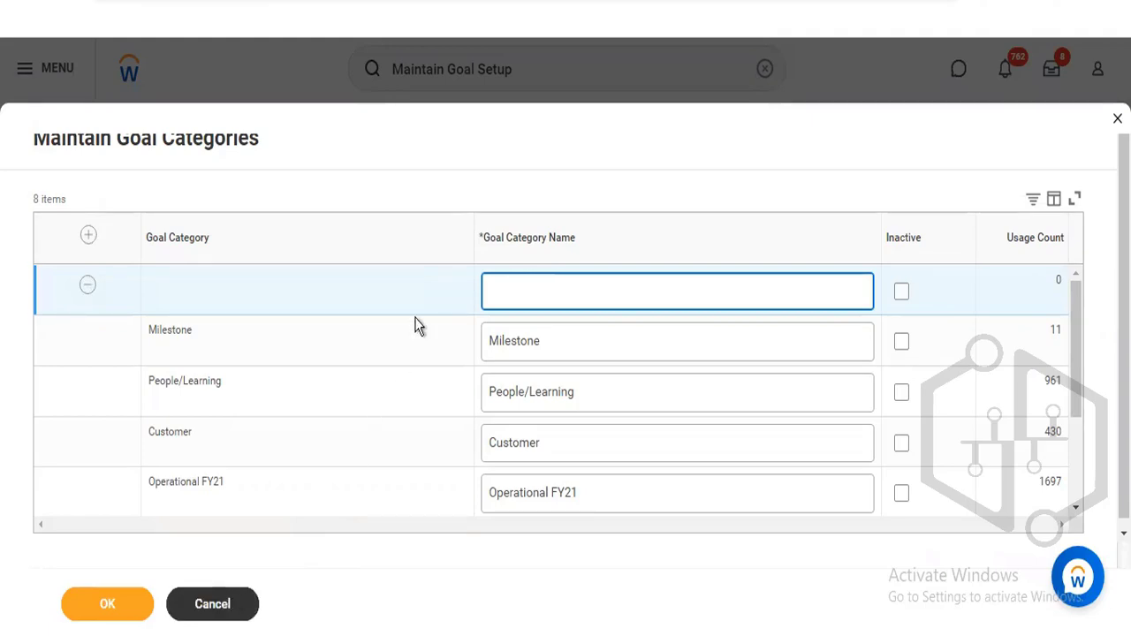
left_click(491, 382)
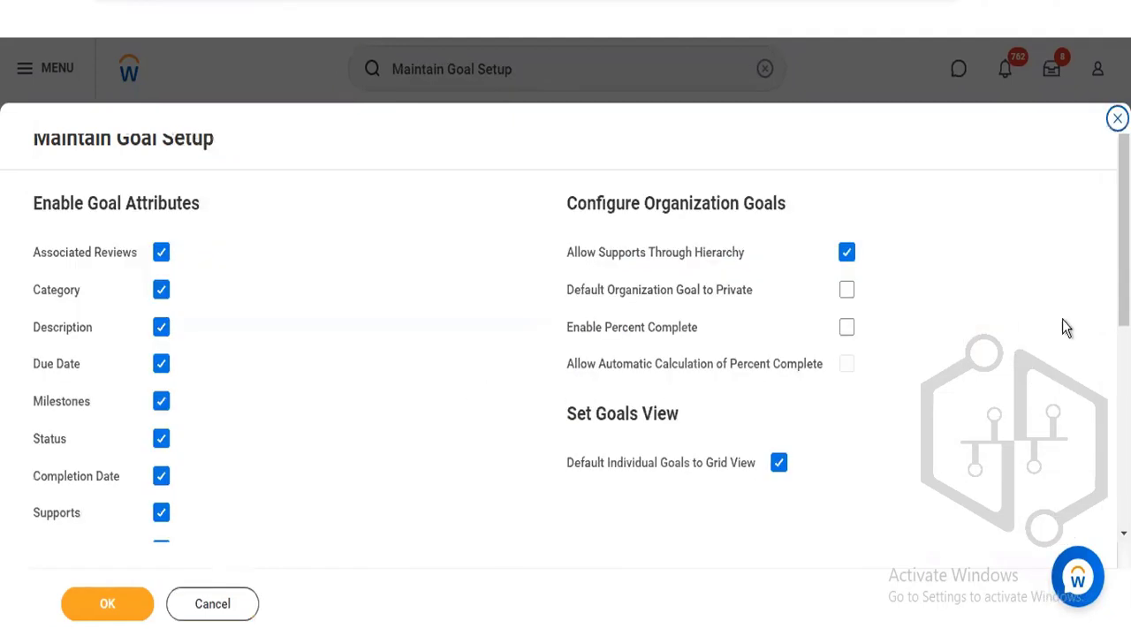
Open Maintain Goal Periods from the goal setup and review the existing goal periods
scroll(566, 354, "down", 5)
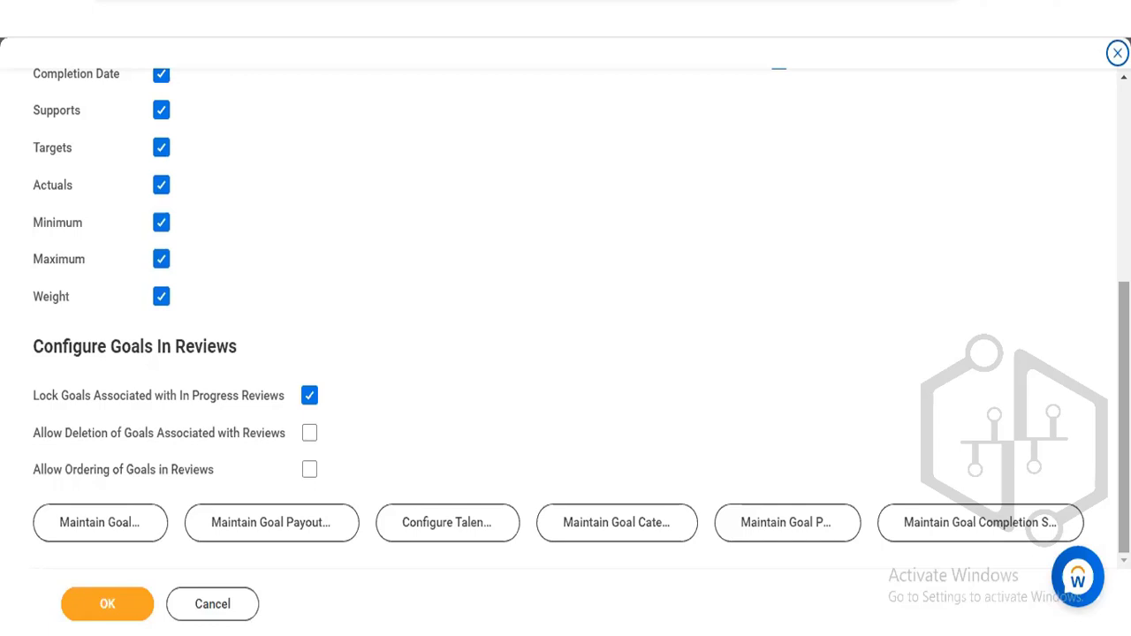
left_click(783, 540)
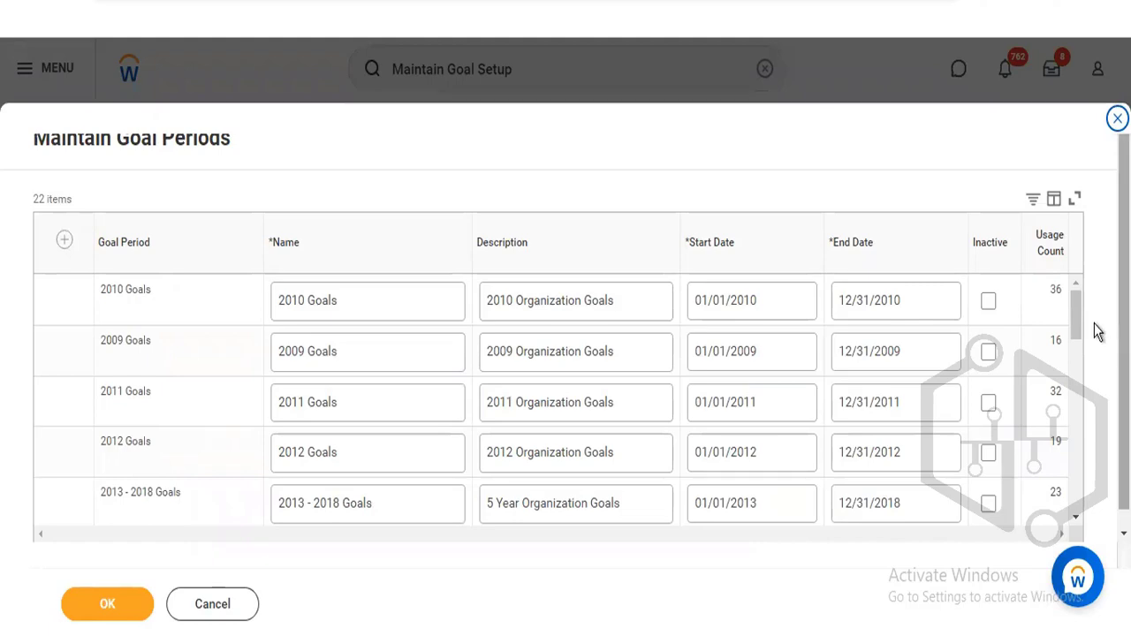
left_click_drag(1073, 314, 1077, 291)
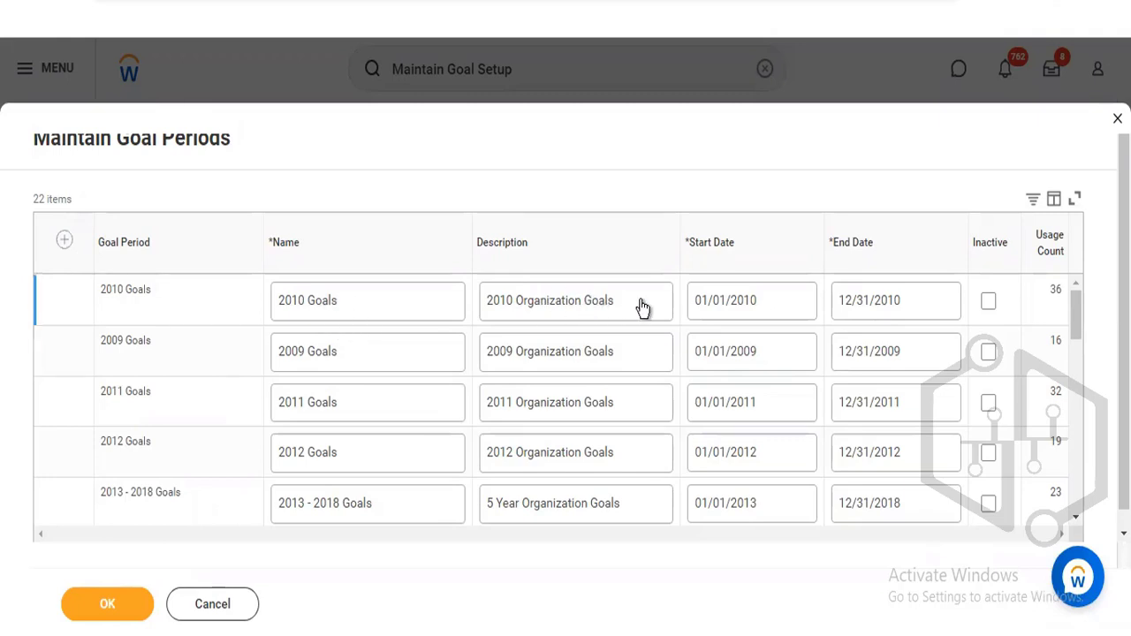
Add a goal period named with the person's first name and "2022 Goals", and copy that name into its description
left_click(62, 243)
left_click(384, 294)
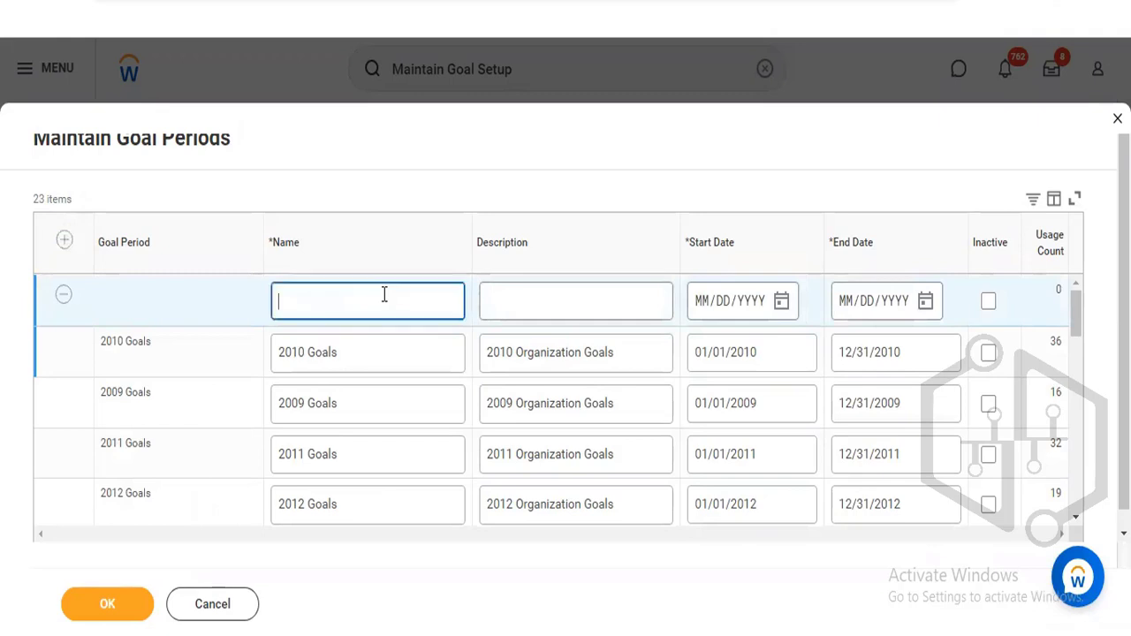
type("Adi")
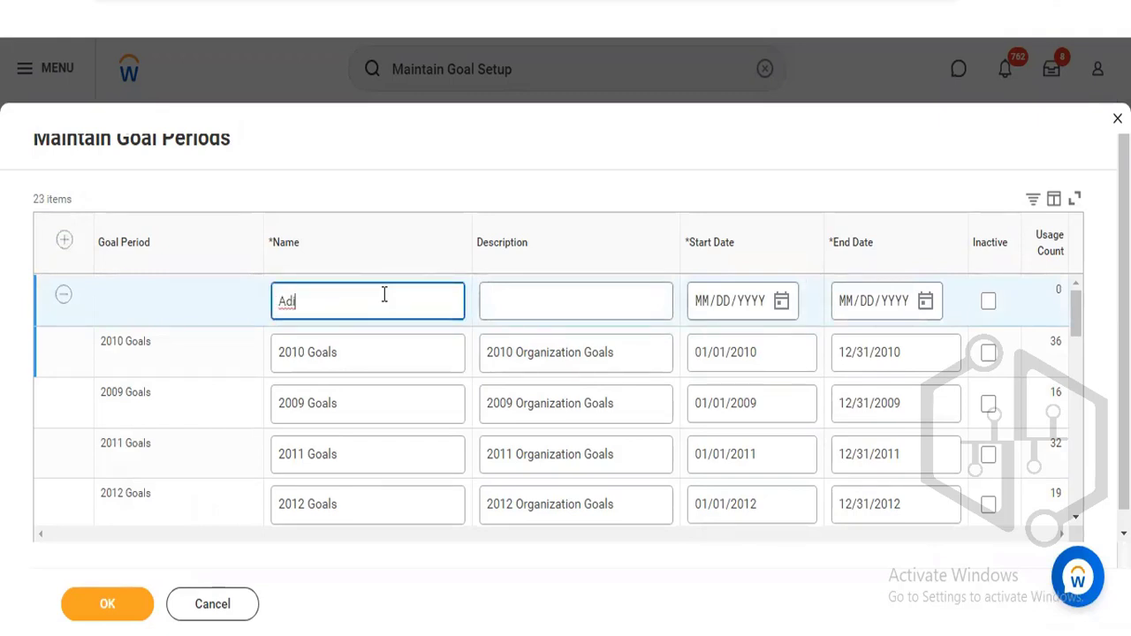
type("ti 2022 Goals")
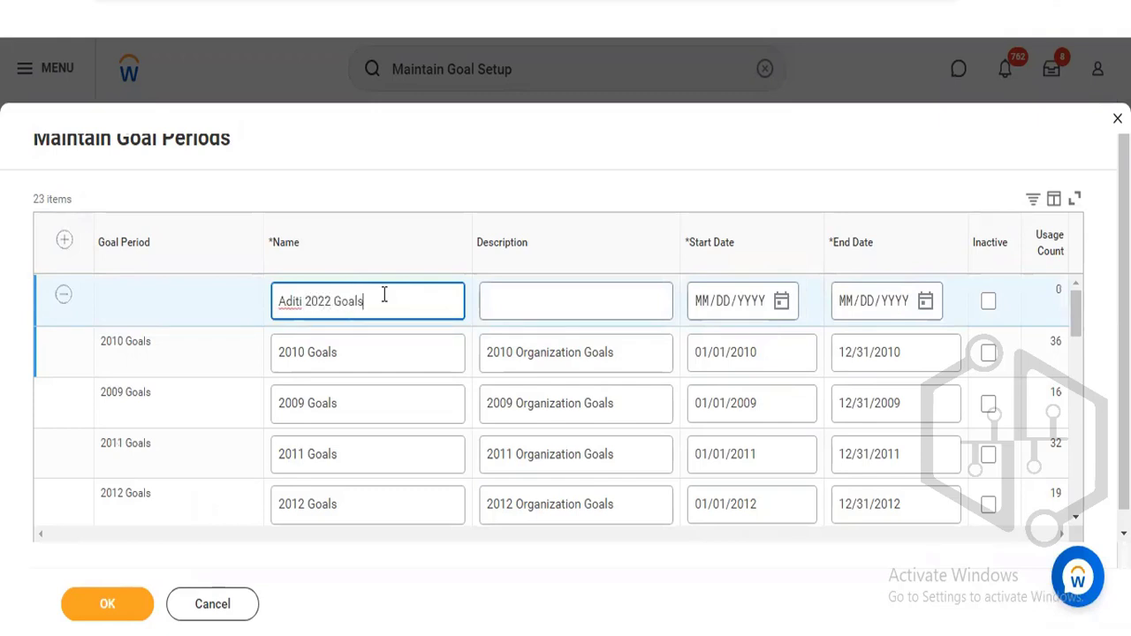
left_click(557, 295)
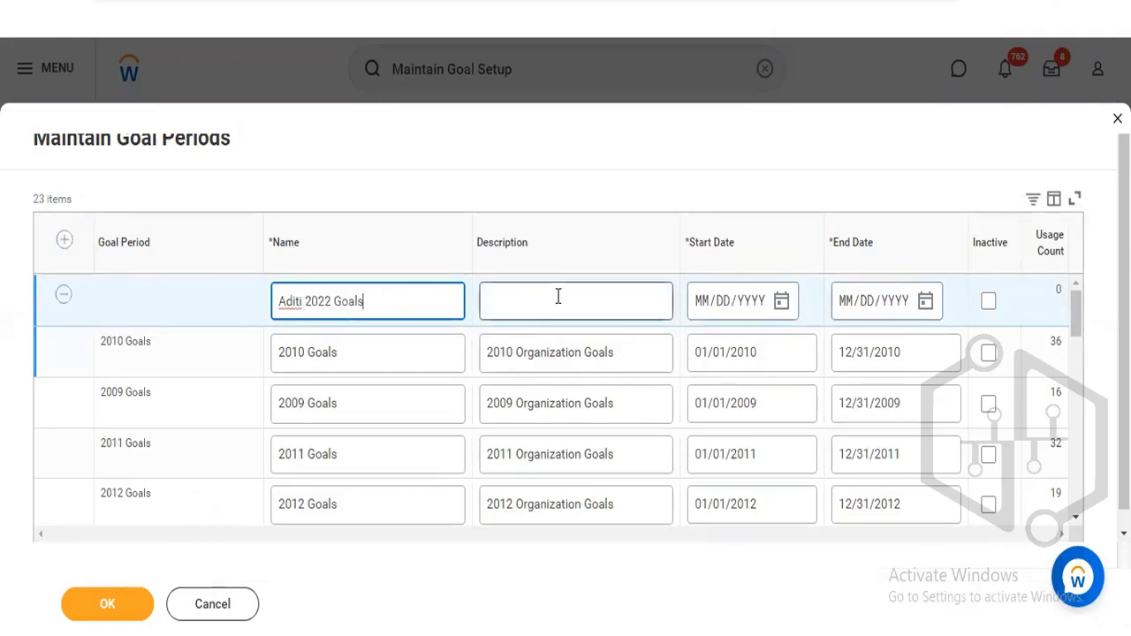
triple_click(386, 302)
key("ctrl+c")
left_click(563, 284)
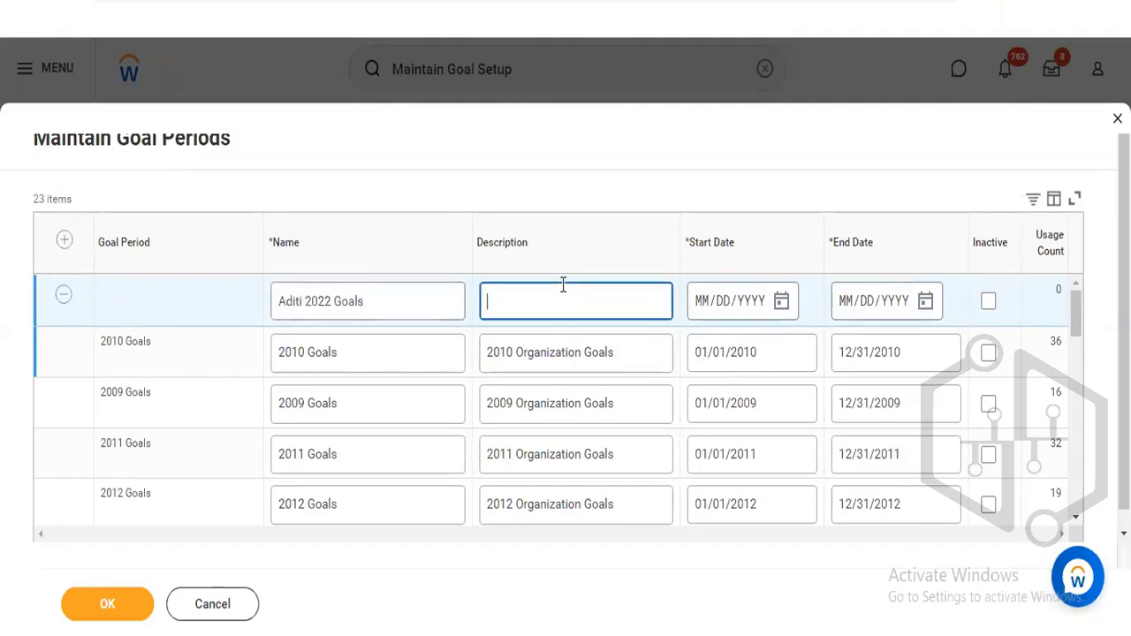
key("ctrl+v")
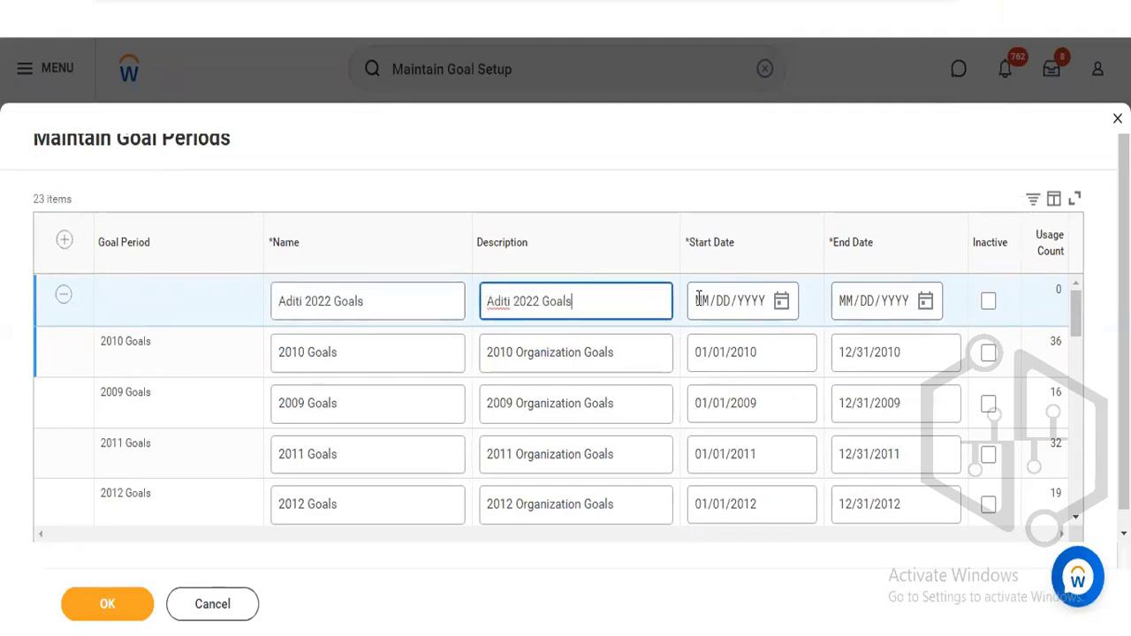
View the start date calendar for the new goal period and discard the changes to return to goal setup
left_click(781, 303)
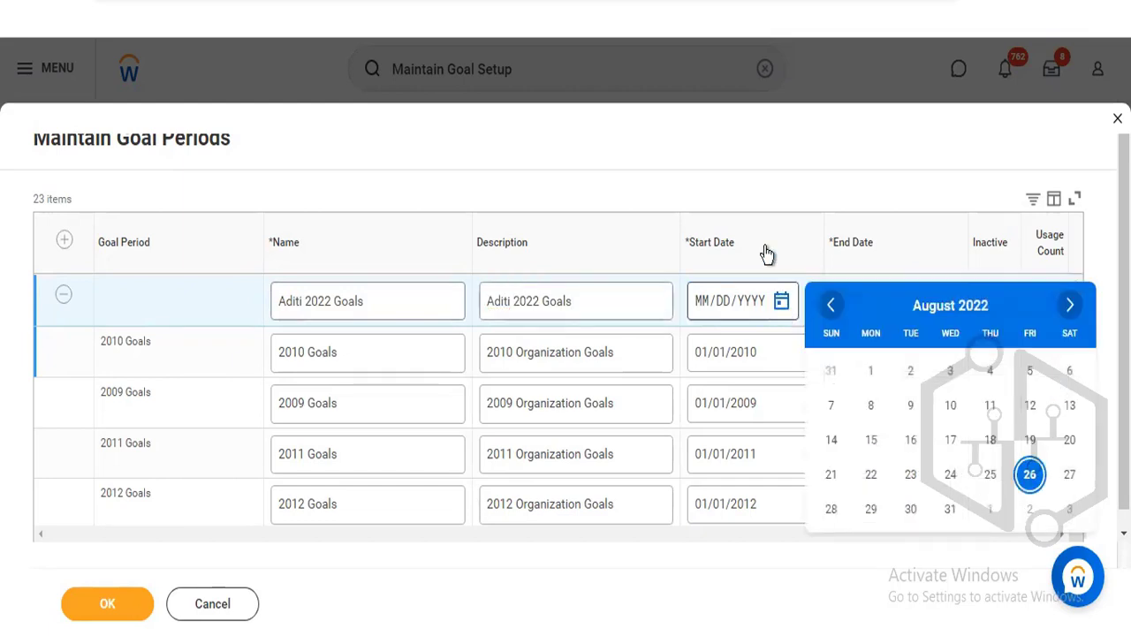
left_click(732, 142)
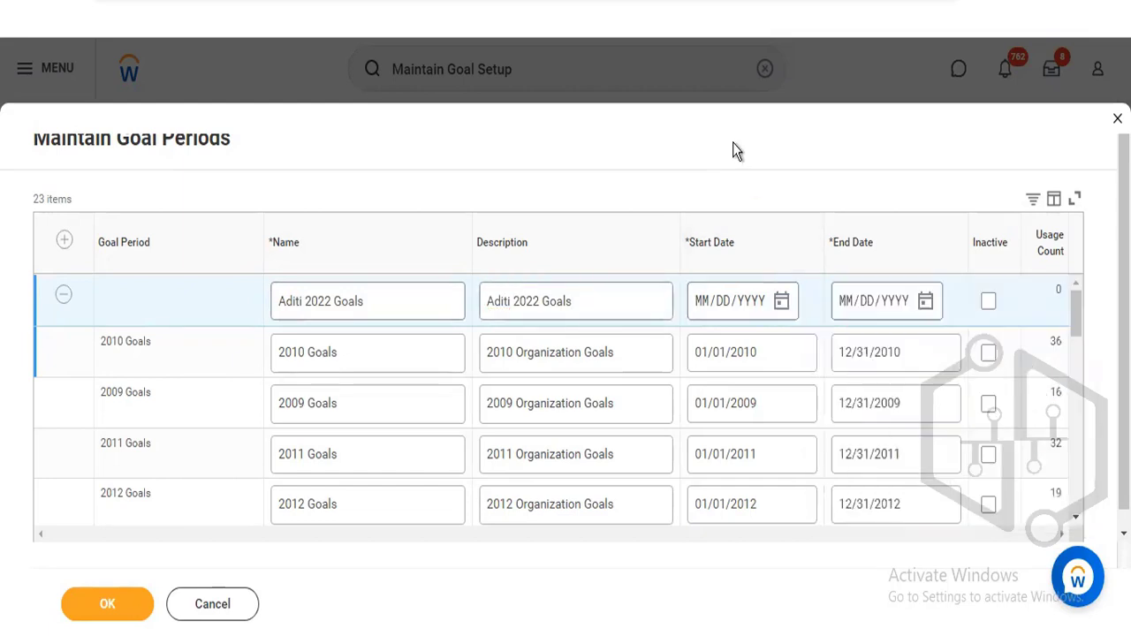
left_click(221, 601)
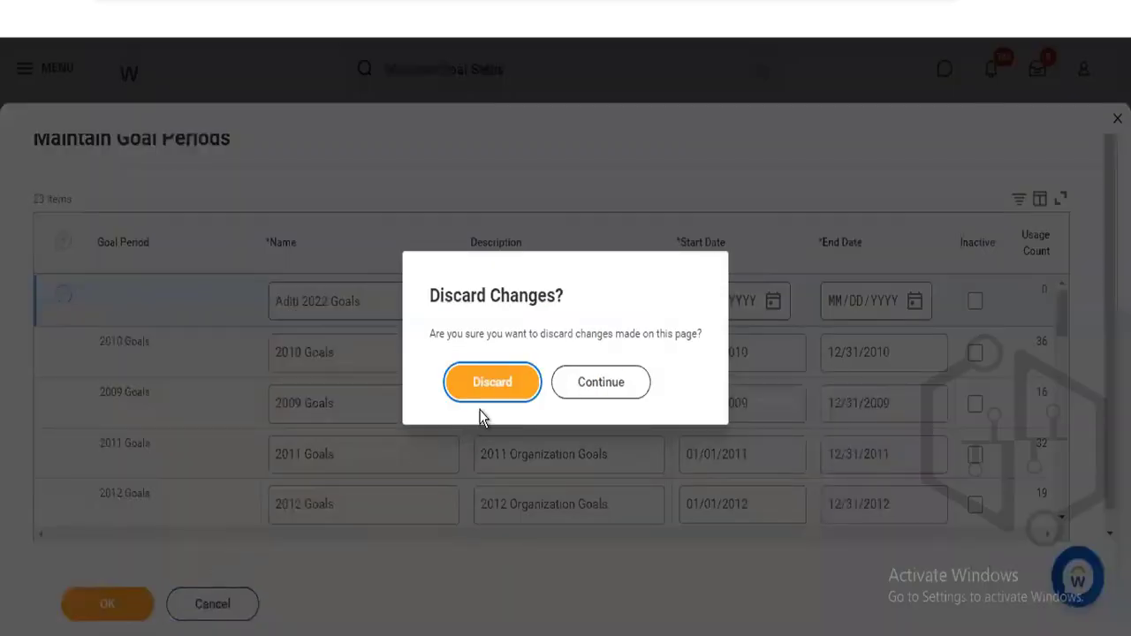
left_click(492, 384)
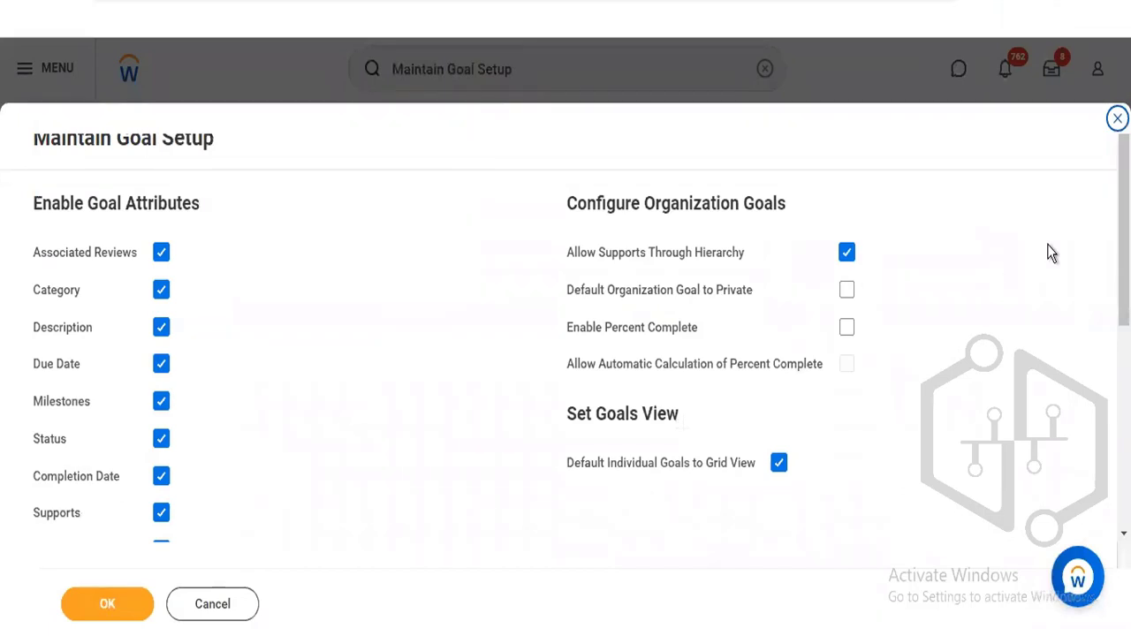
Open Maintain Goal Completion Statuses from the goal setup and review the existing statuses
scroll(566, 336, "down", 5)
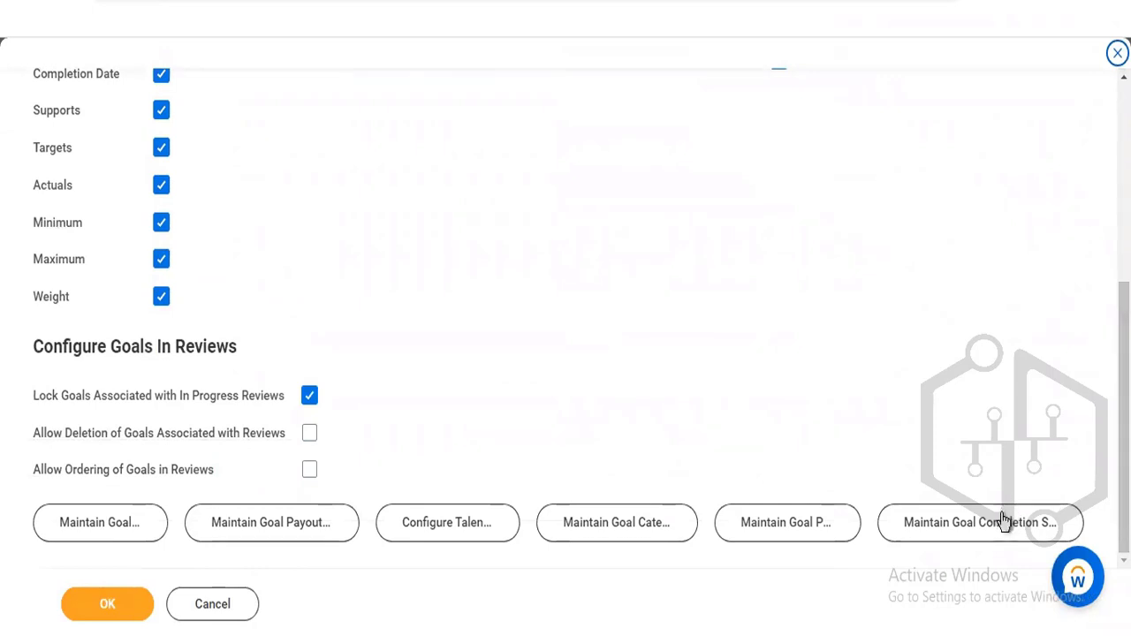
left_click(1002, 522)
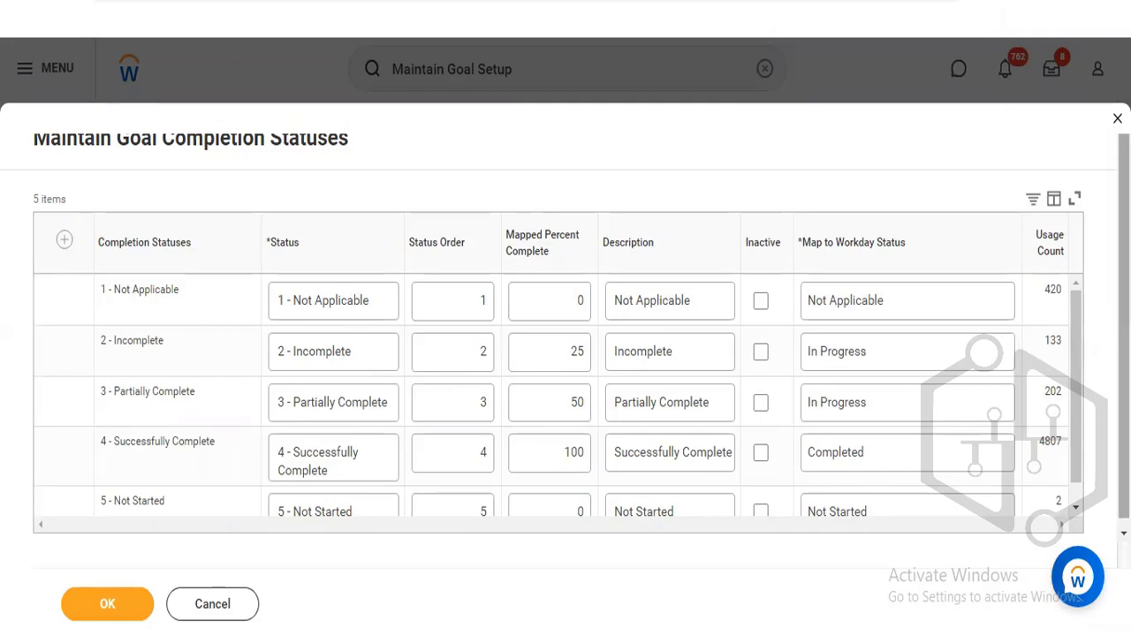
left_click_drag(1079, 335, 1079, 379)
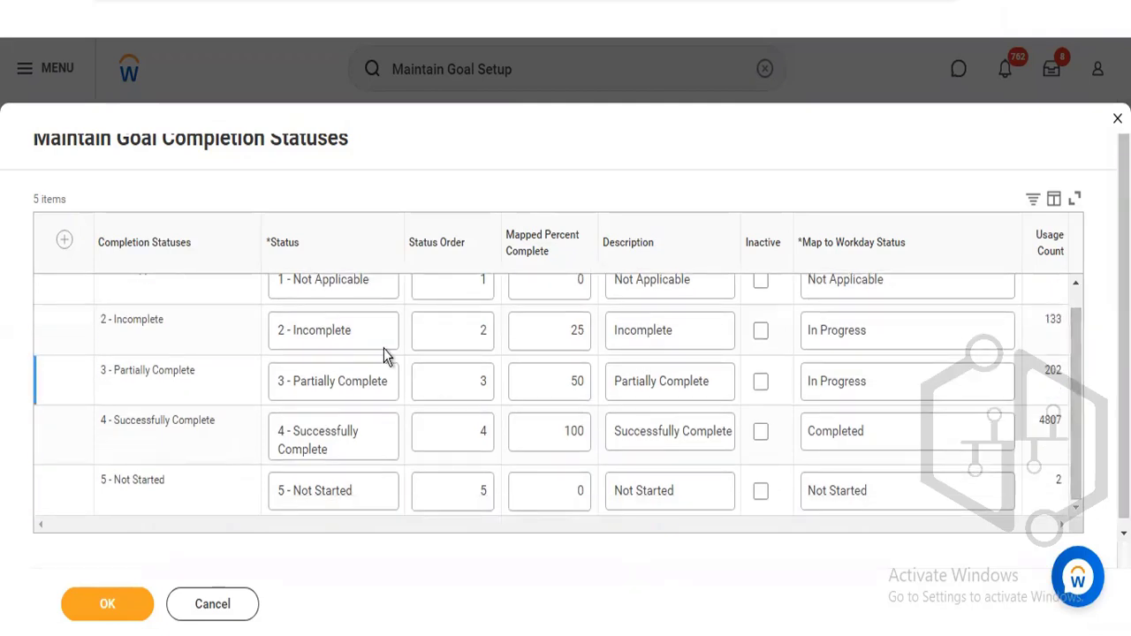
Add a goal completion status row with the status "6 - Cancelled"
left_click(64, 240)
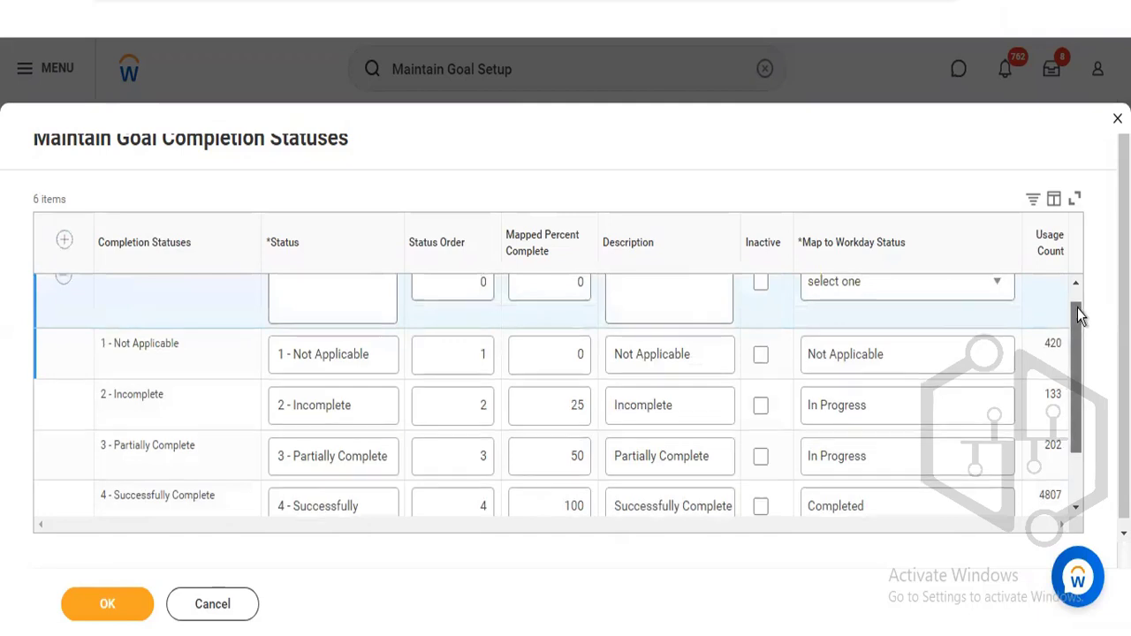
scroll(1076, 307, "up", 1)
left_click(322, 303)
type("6")
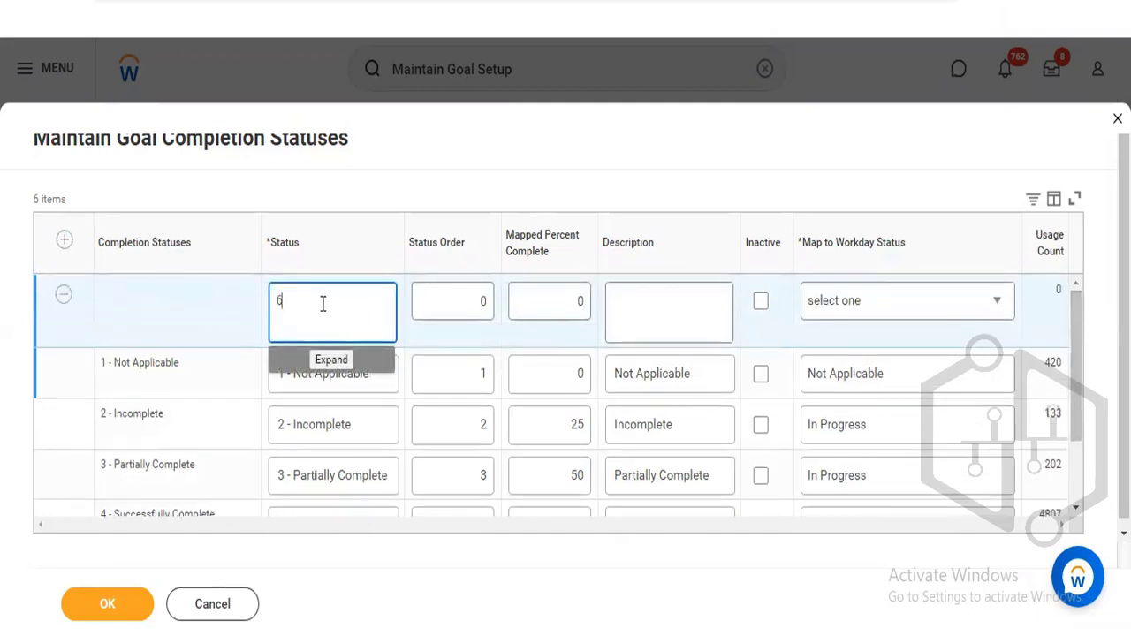
type(" - Cancelled")
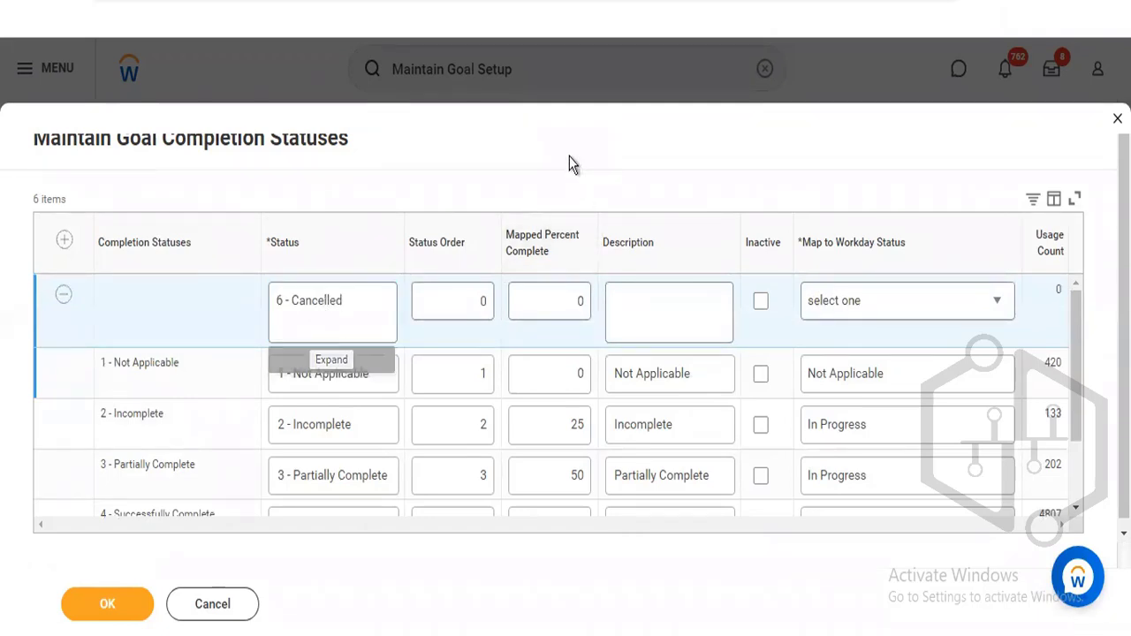
Check the Map to Workday Status options for "6 - Cancelled" and discard the changes to return to goal setup
left_click(671, 323)
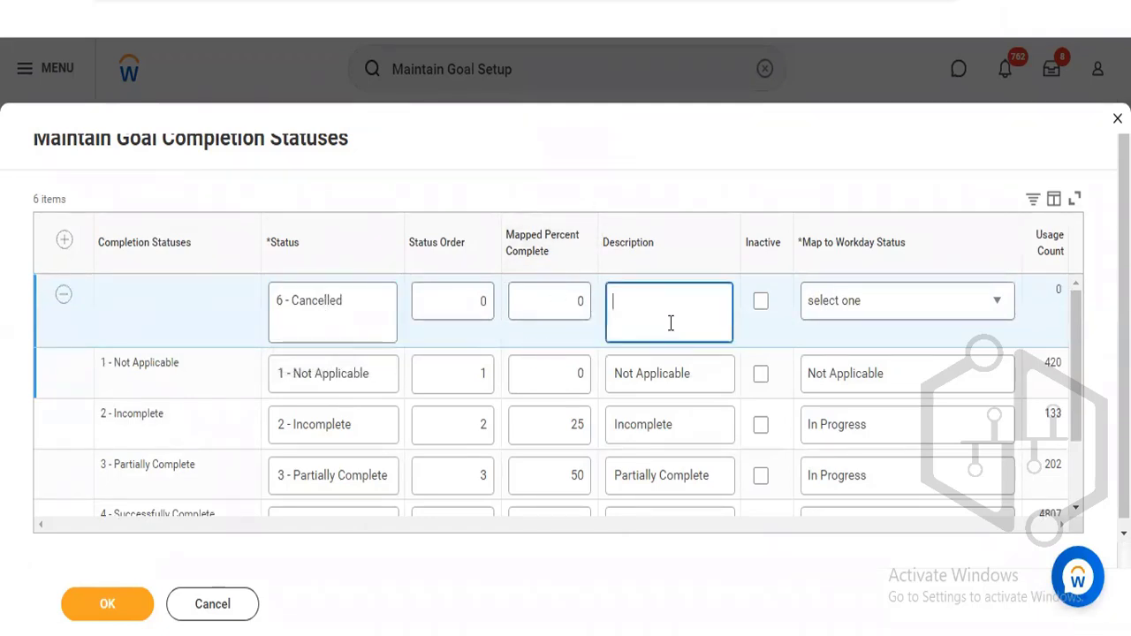
left_click(902, 310)
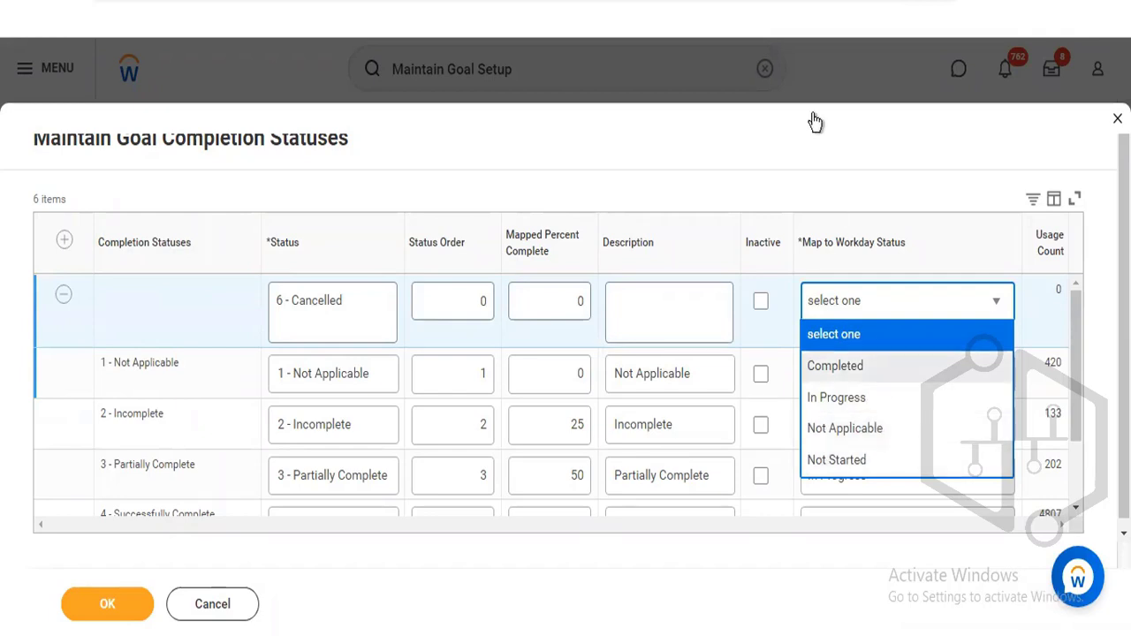
left_click(801, 159)
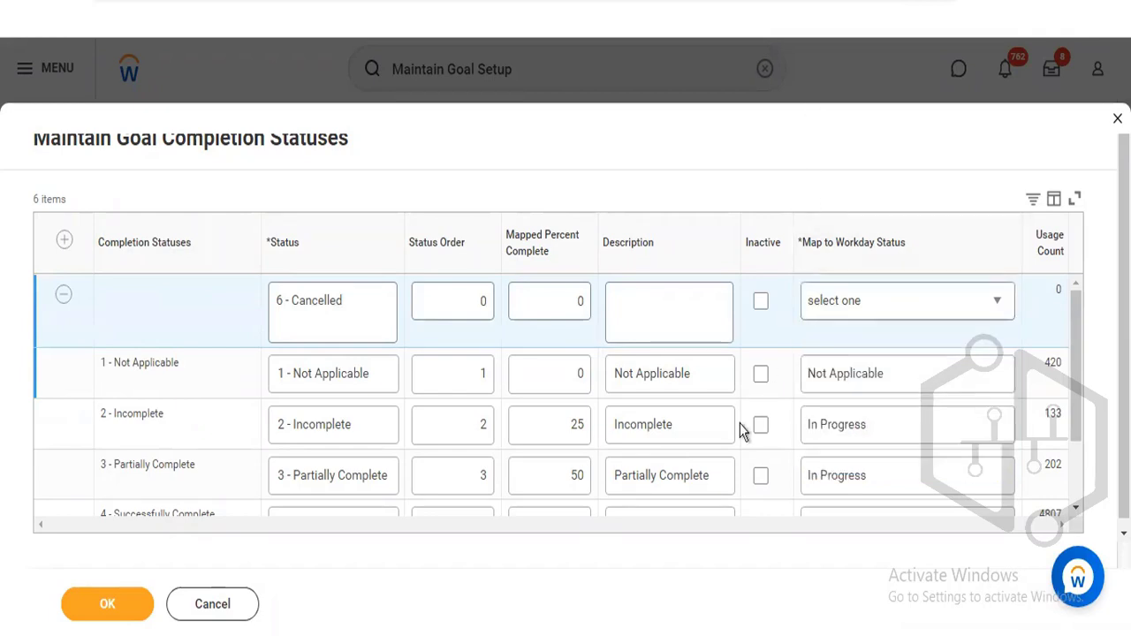
left_click(194, 607)
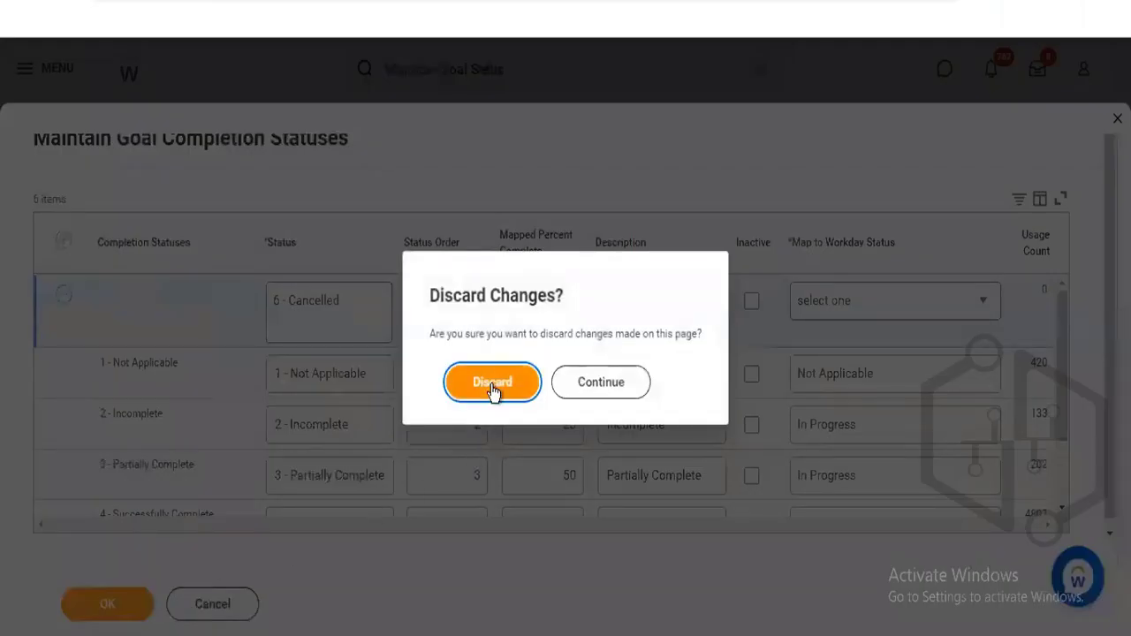
left_click(492, 383)
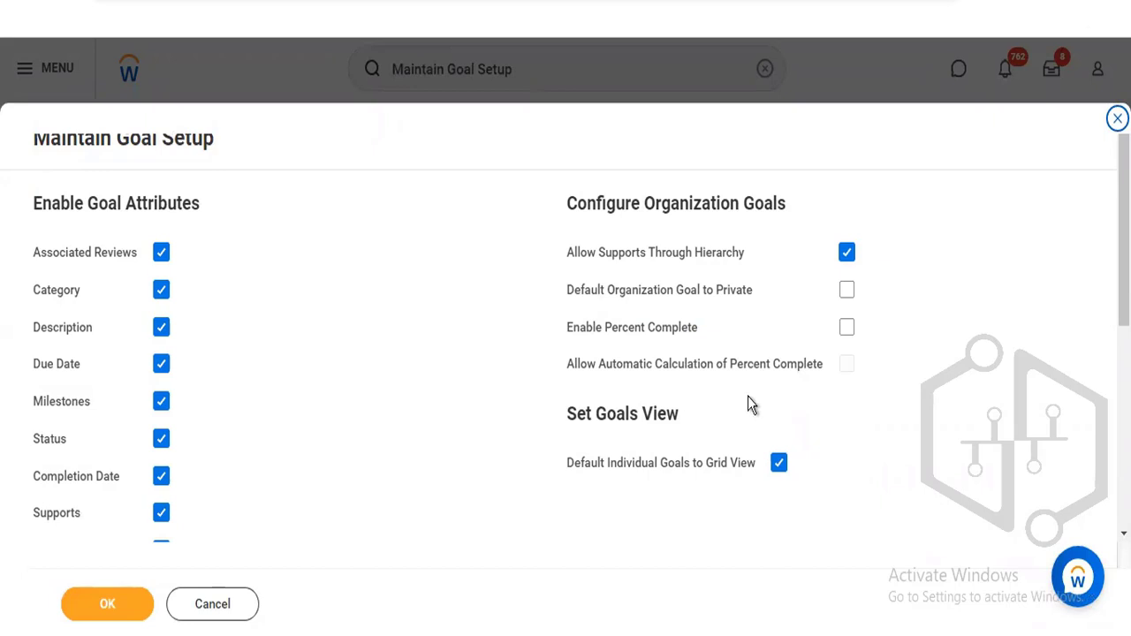
Cancel the goal setup and duplicate the browser tab showing the Ad-Hoc Goal Template configuration
left_click(237, 609)
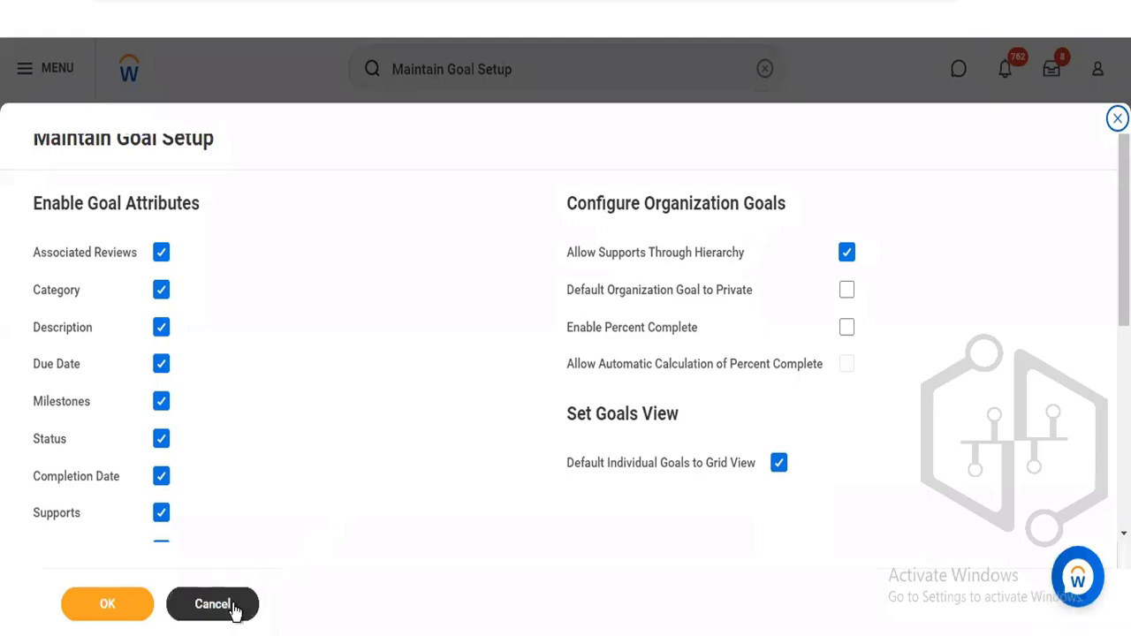
left_click(235, 609)
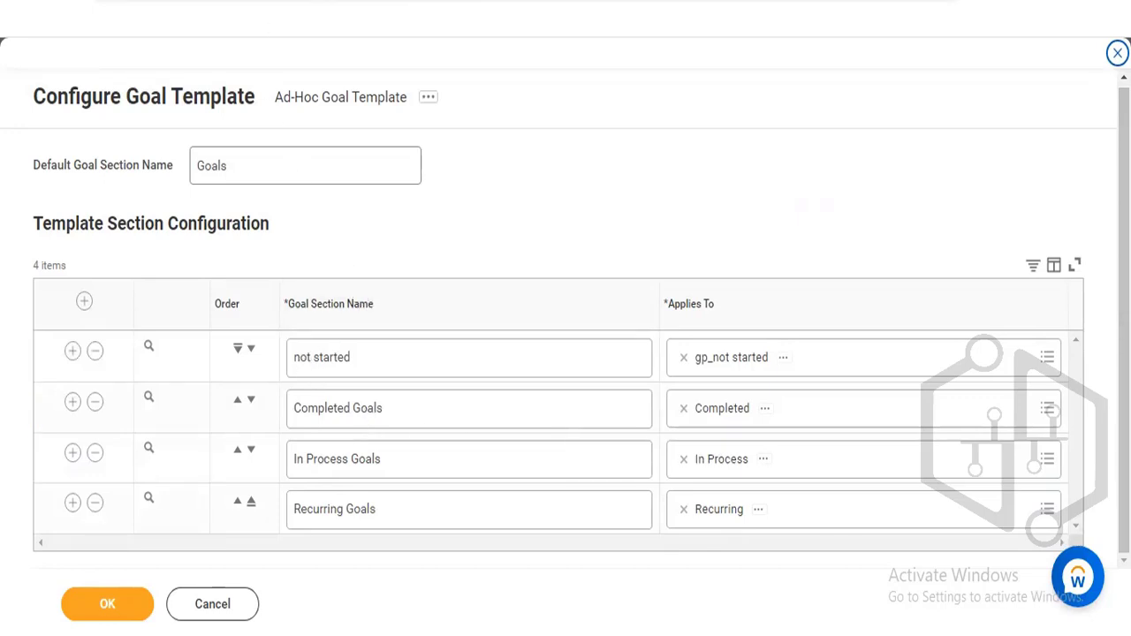
right_click(269, 1)
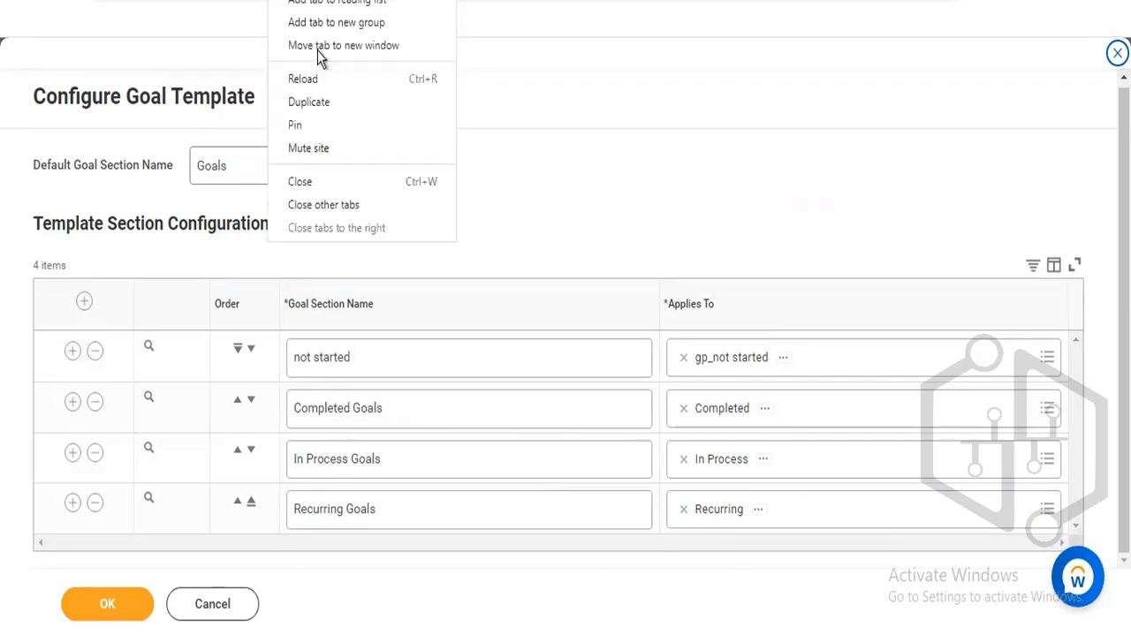
left_click(325, 98)
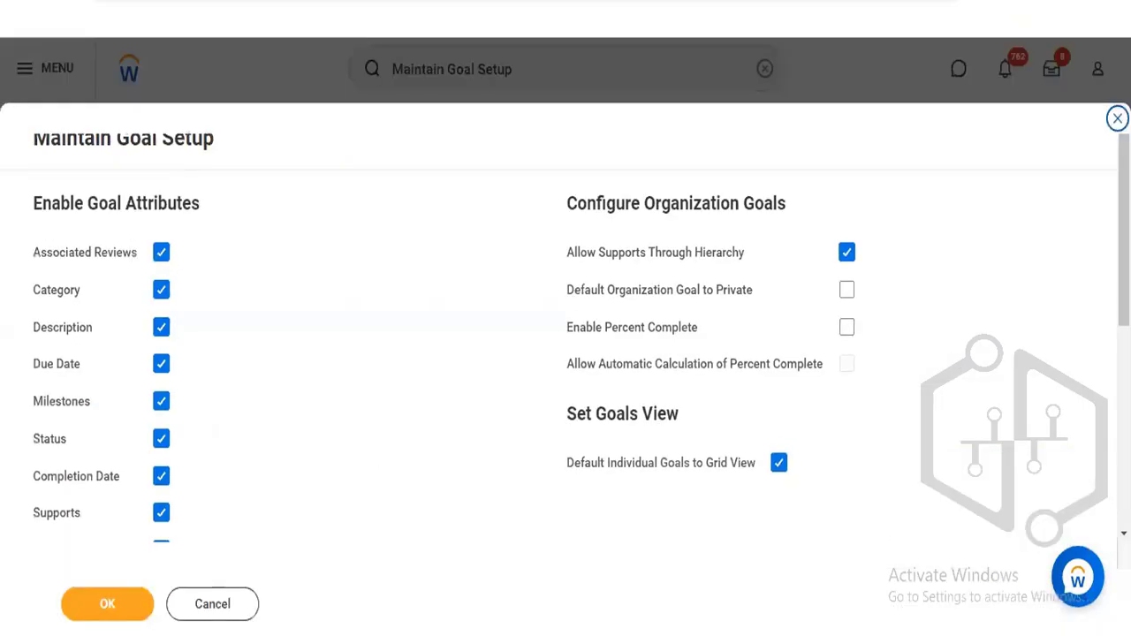
Reopen Maintain Goal Completion Statuses from the goal setup, review all status rows, and close it without changes
scroll(942, 362, "down", 5)
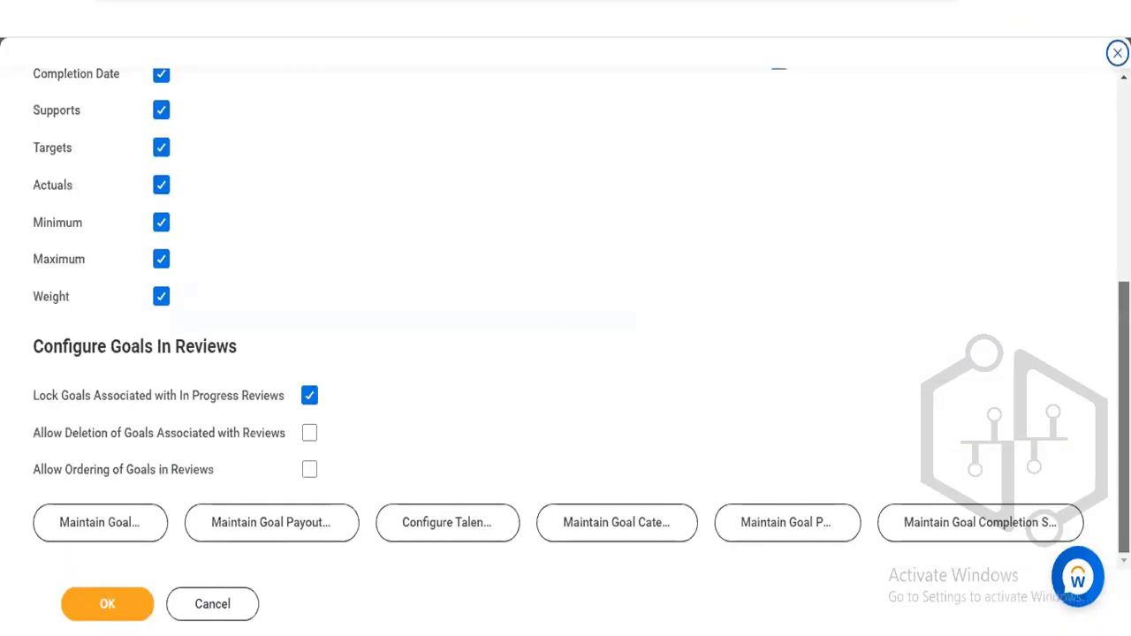
left_click(963, 524)
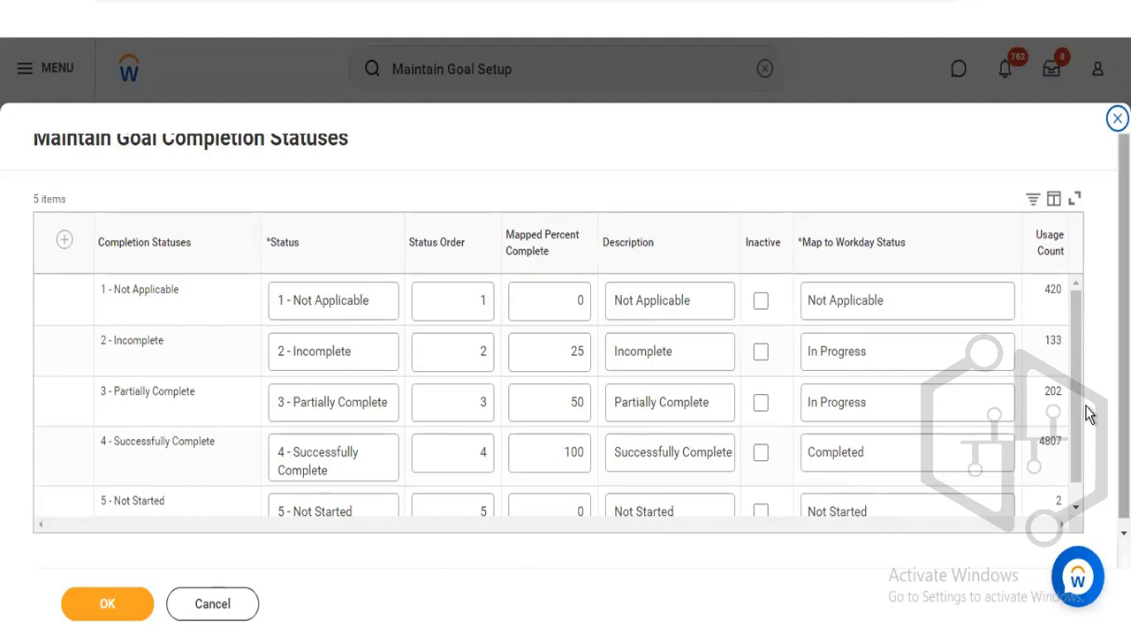
left_click_drag(1077, 398, 1074, 470)
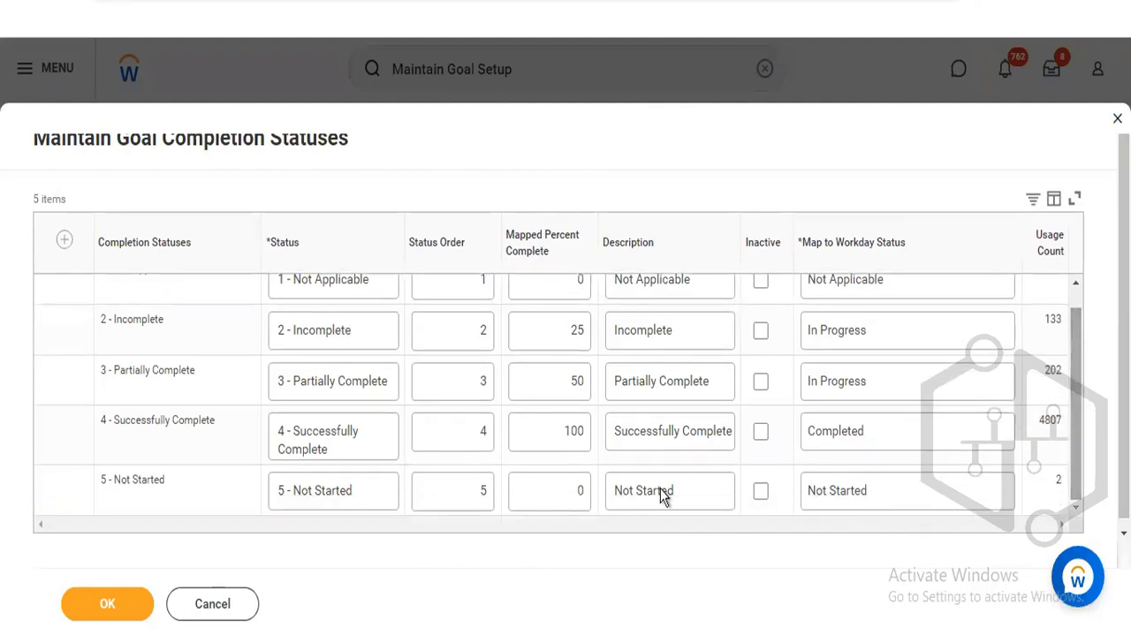
left_click(213, 604)
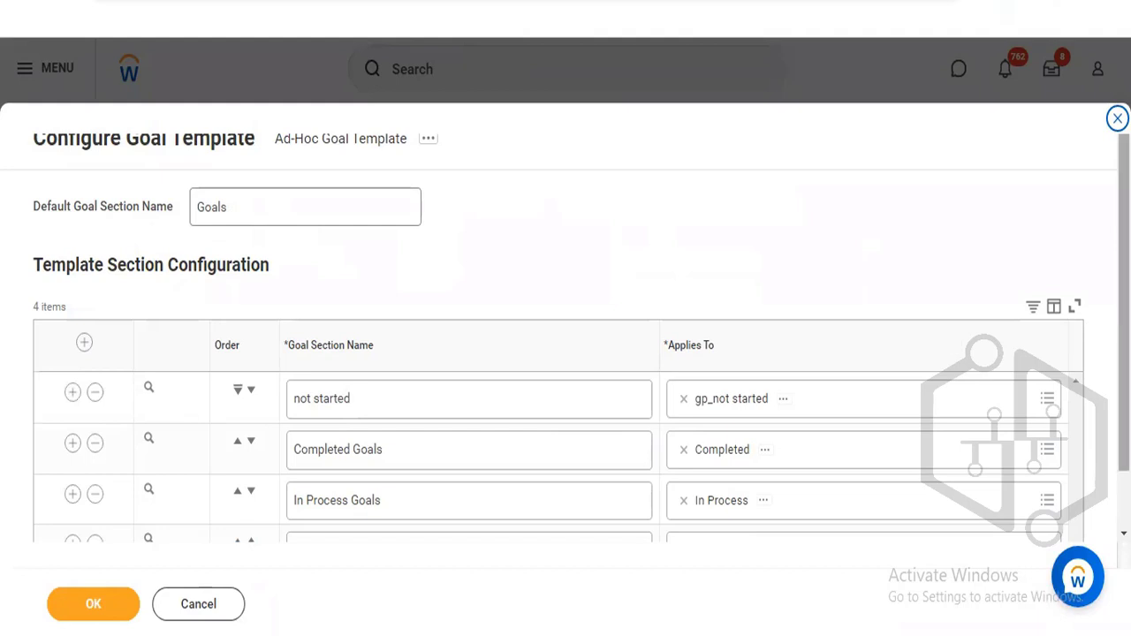
Review the Ad-Hoc Goal Template section configuration and the Maintain Goal Setup options, cancelling out of both without changes
scroll(761, 456, "down", 2)
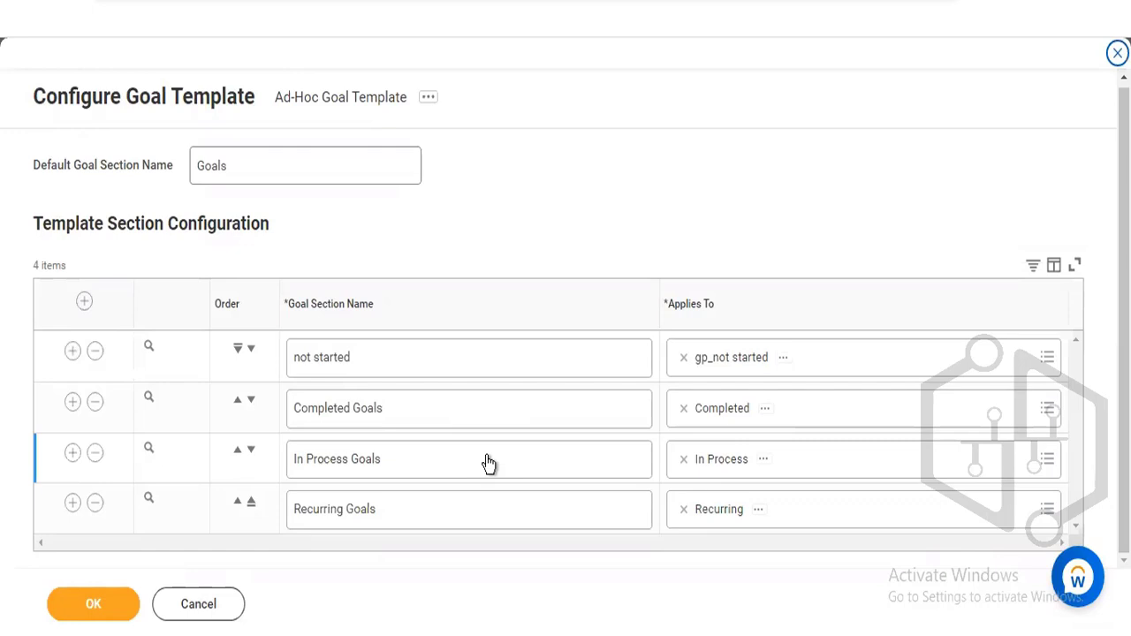
left_click(218, 605)
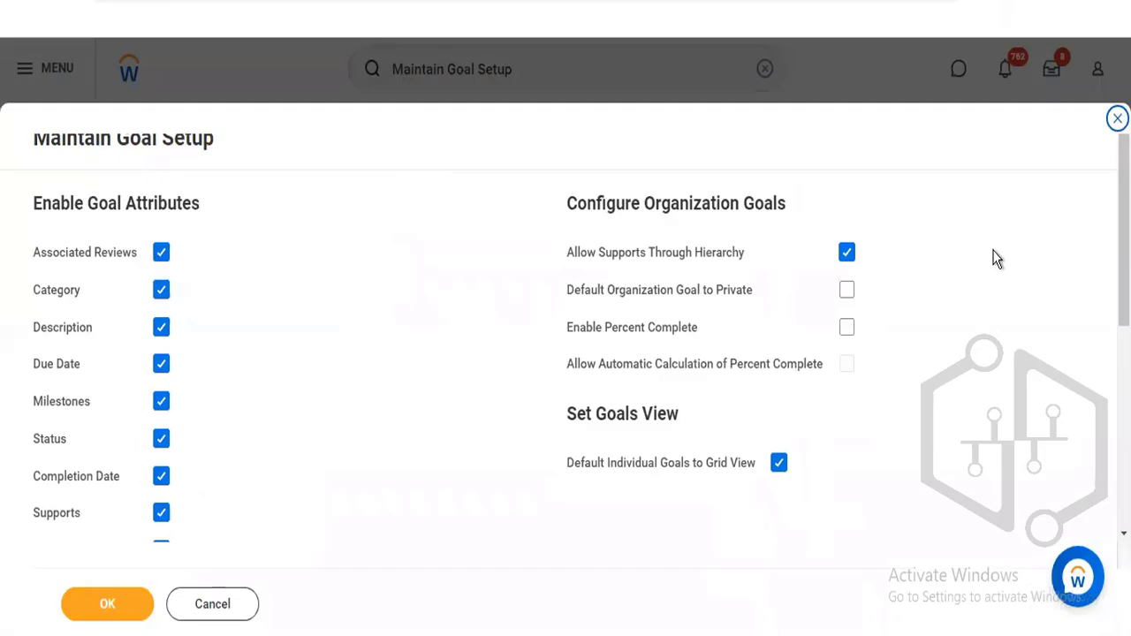
scroll(501, 580, "down", 5)
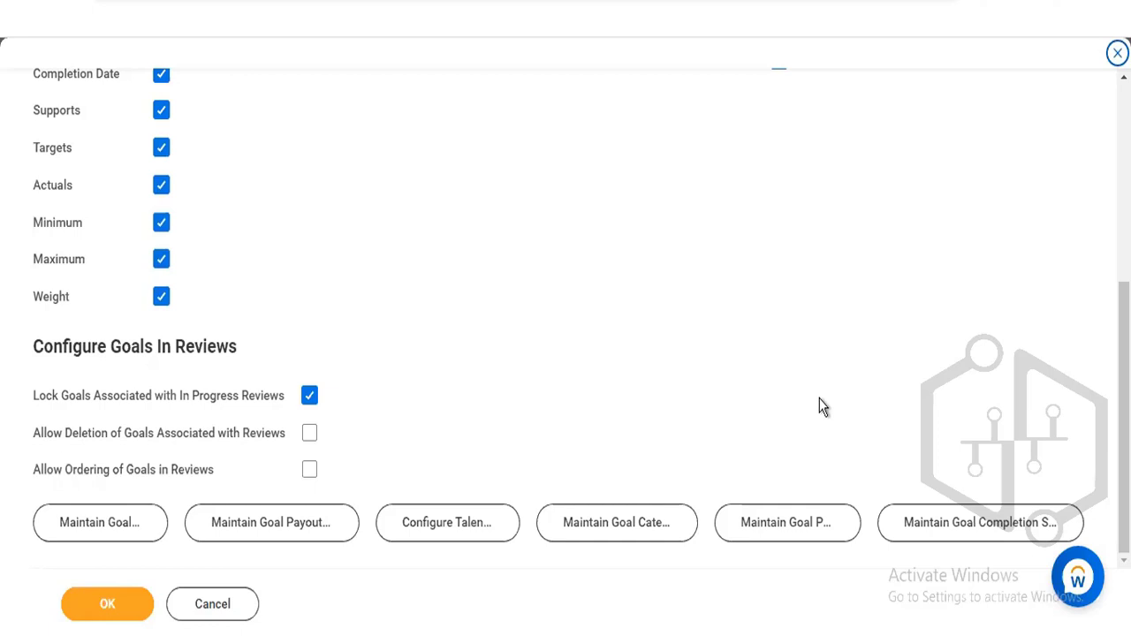
left_click(199, 601)
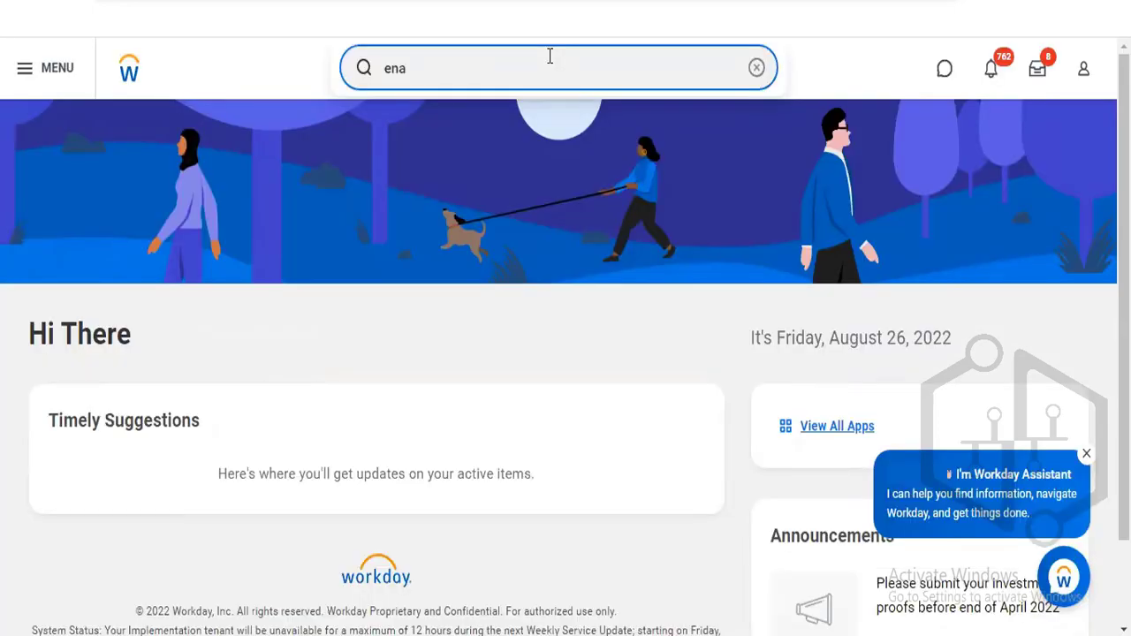
Open the Start Proxy task and start acting as the Chief Human Resources Officer in Executive Management
left_click(548, 55)
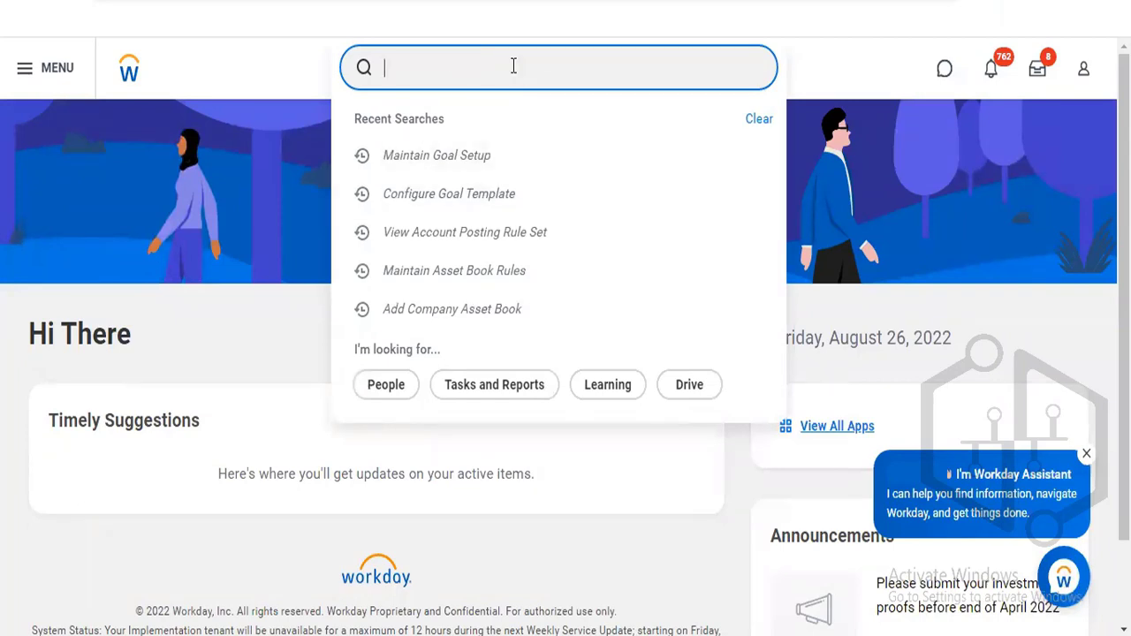
type("start proxy")
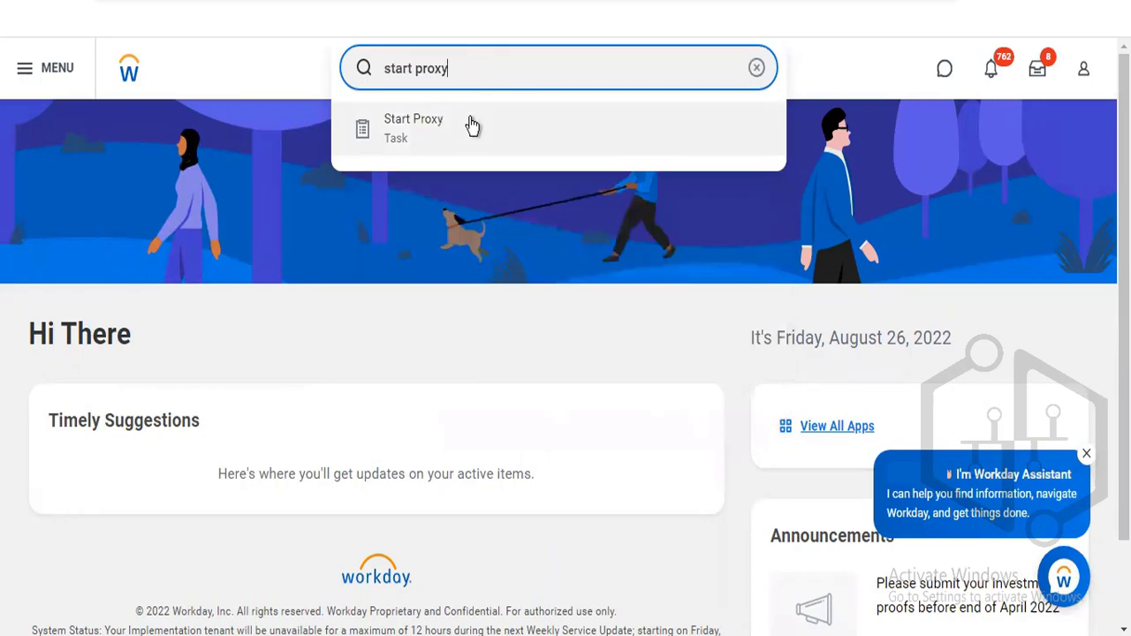
left_click(472, 127)
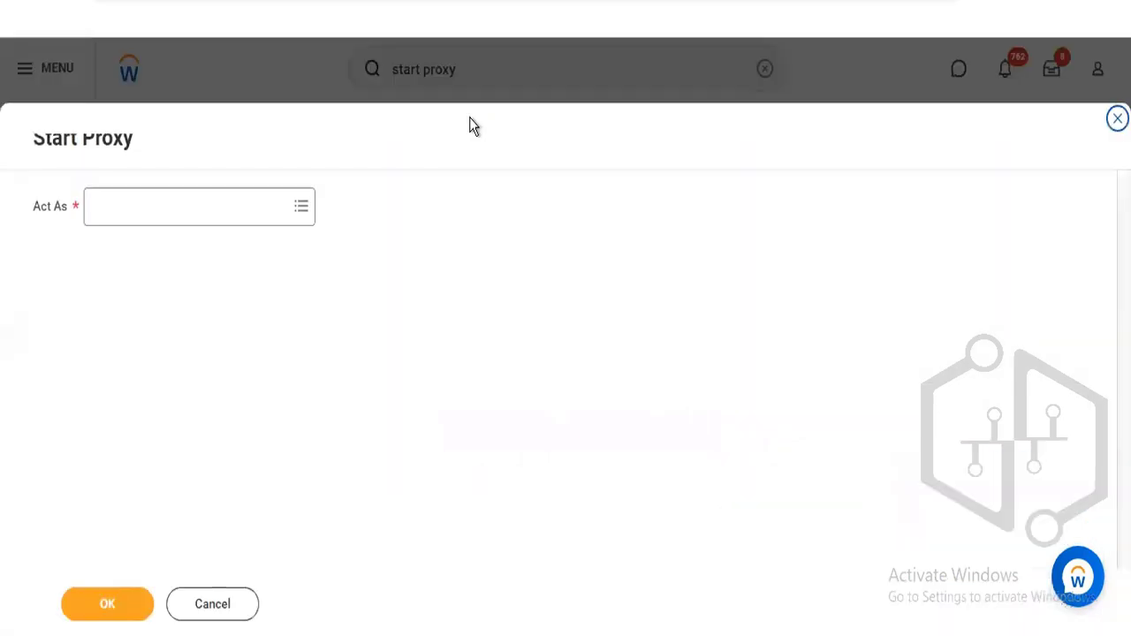
left_click(188, 216)
type("logan")
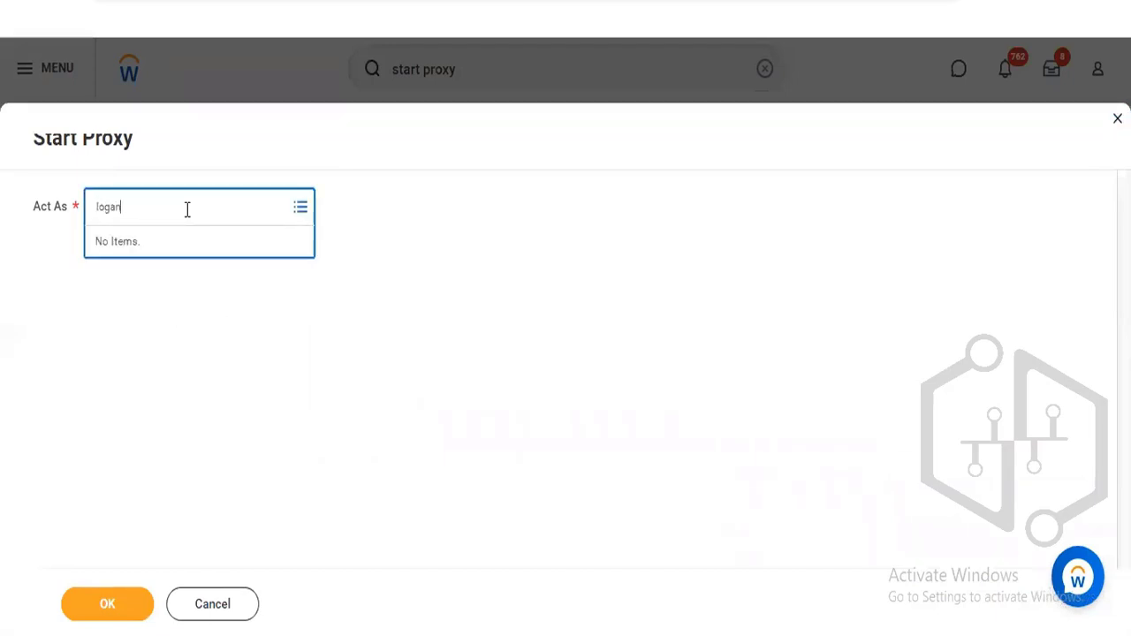
key("Return")
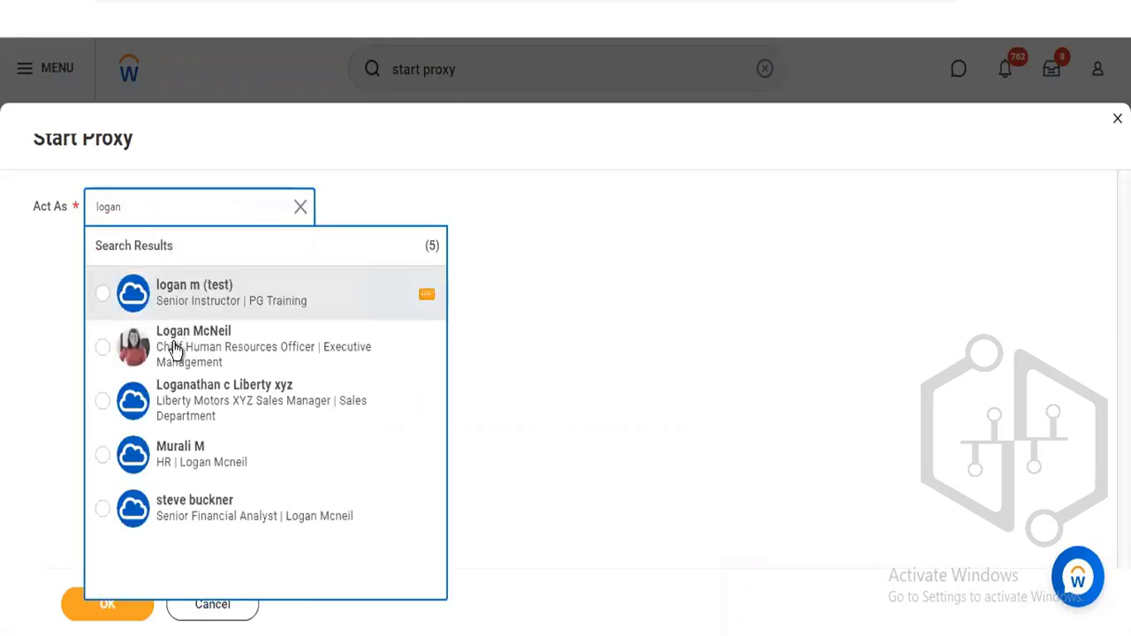
left_click(174, 350)
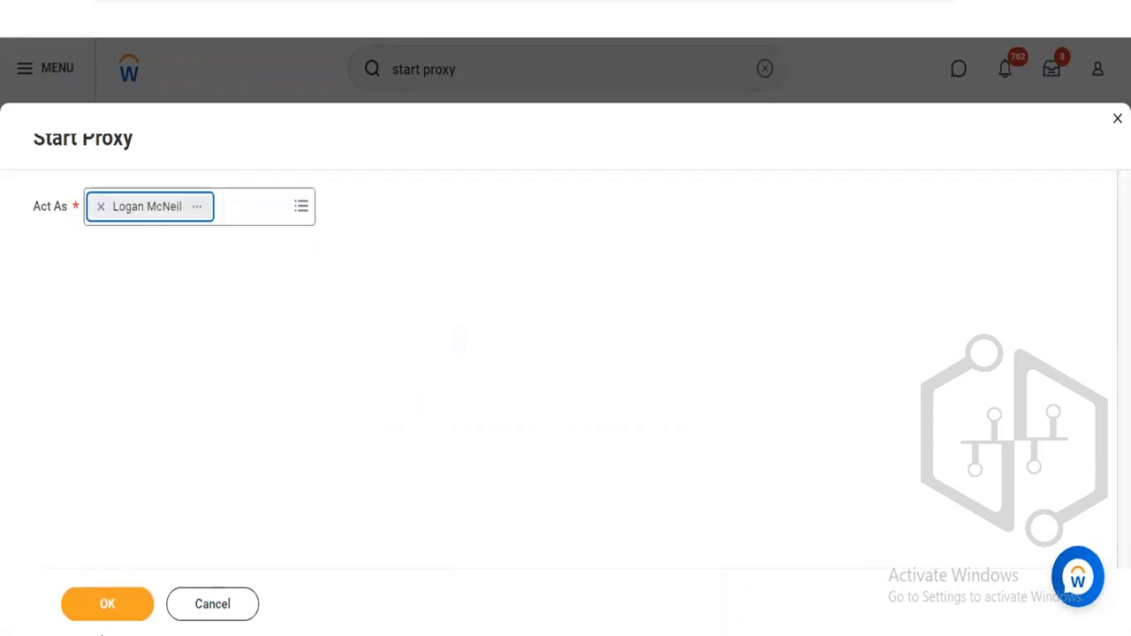
left_click(106, 606)
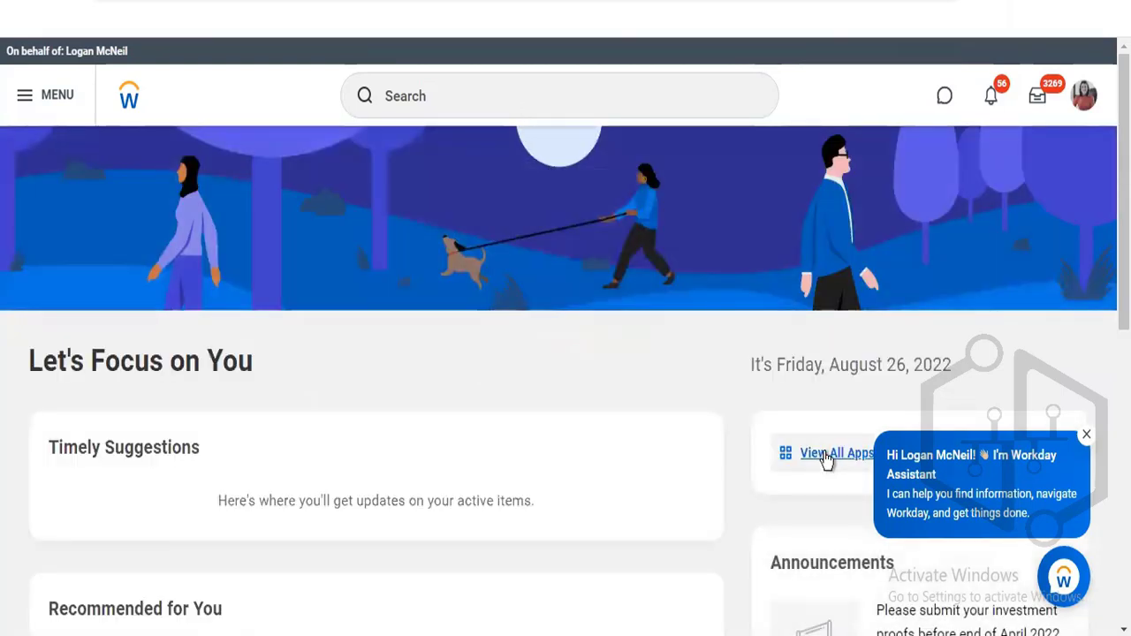
Open the Talent app from the full app list, examine all its available actions, and return to the home page
left_click(823, 456)
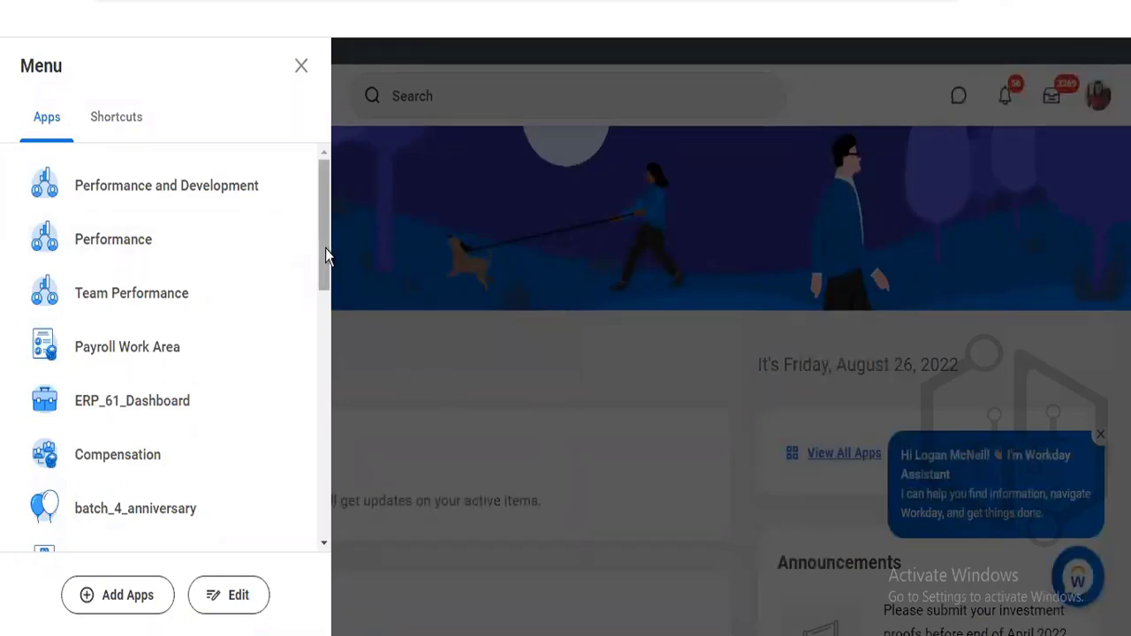
left_click_drag(325, 248, 323, 450)
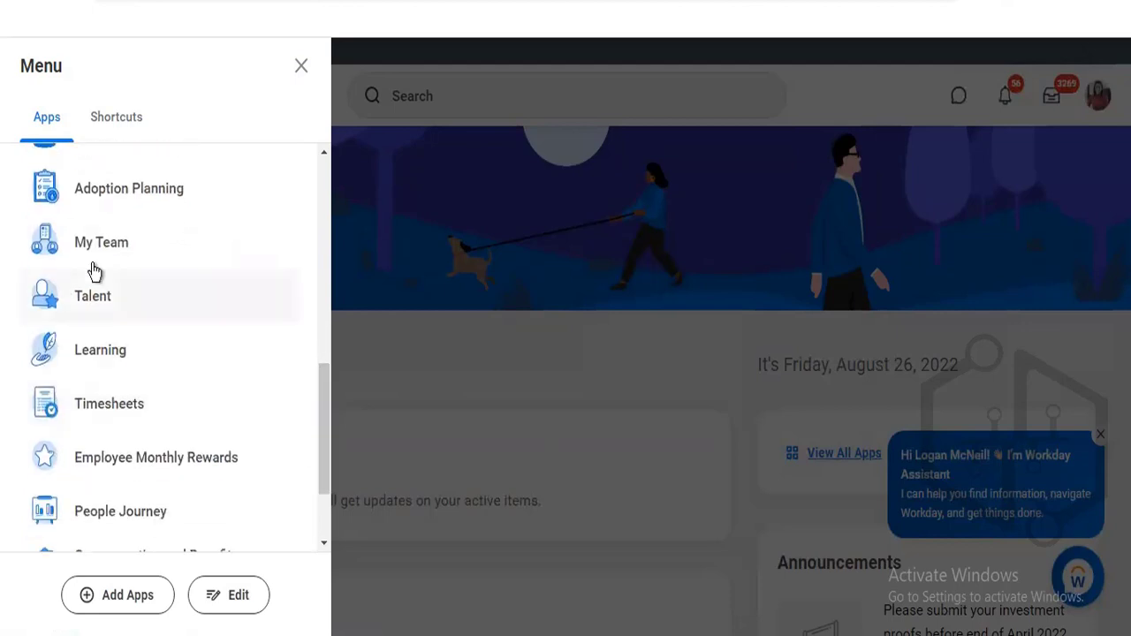
left_click(102, 296)
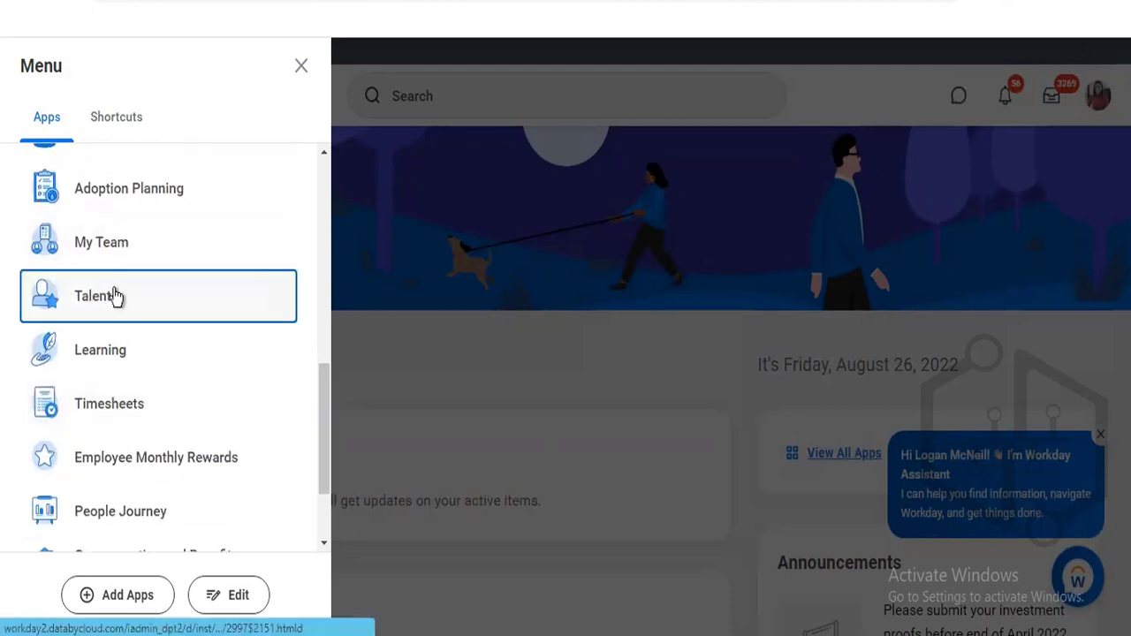
left_click(566, 296)
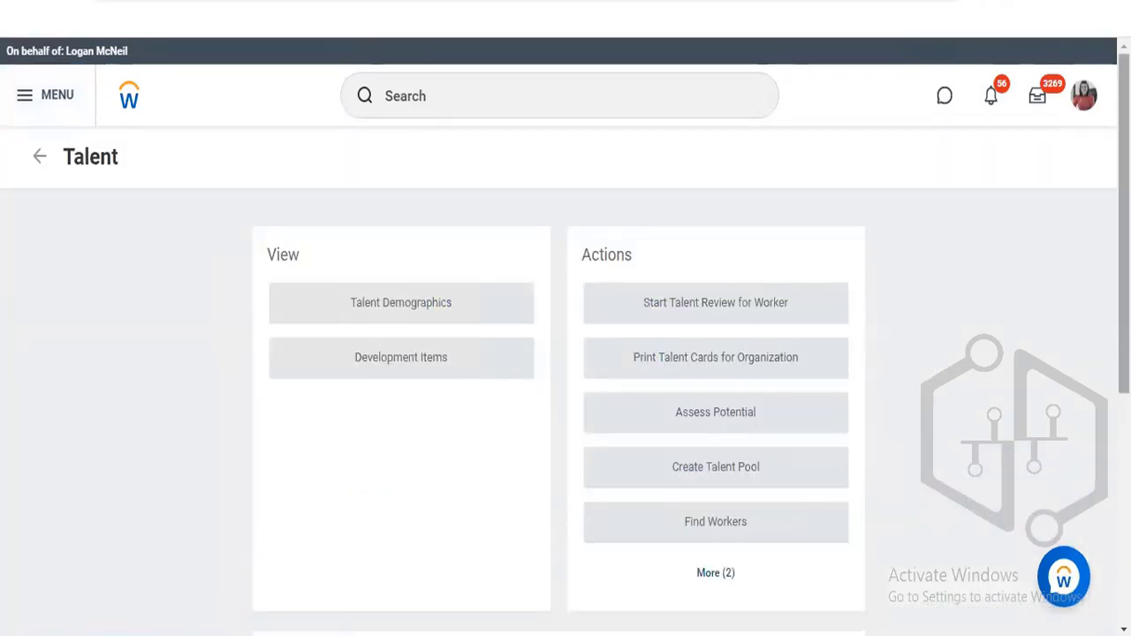
scroll(722, 458, "down", 1)
left_click(705, 496)
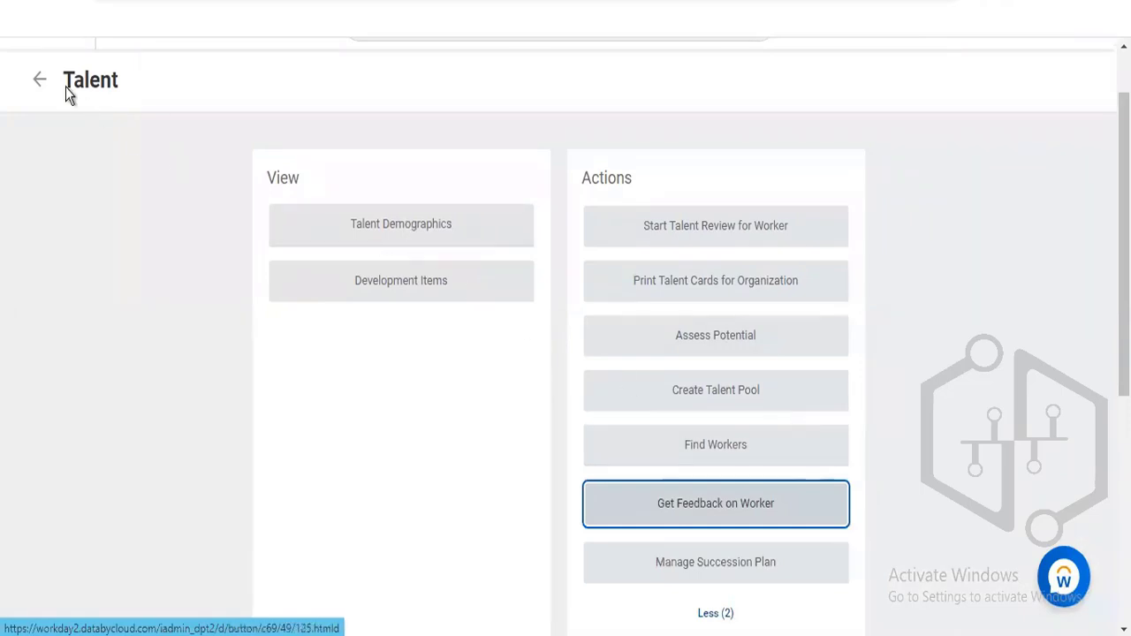
left_click(39, 81)
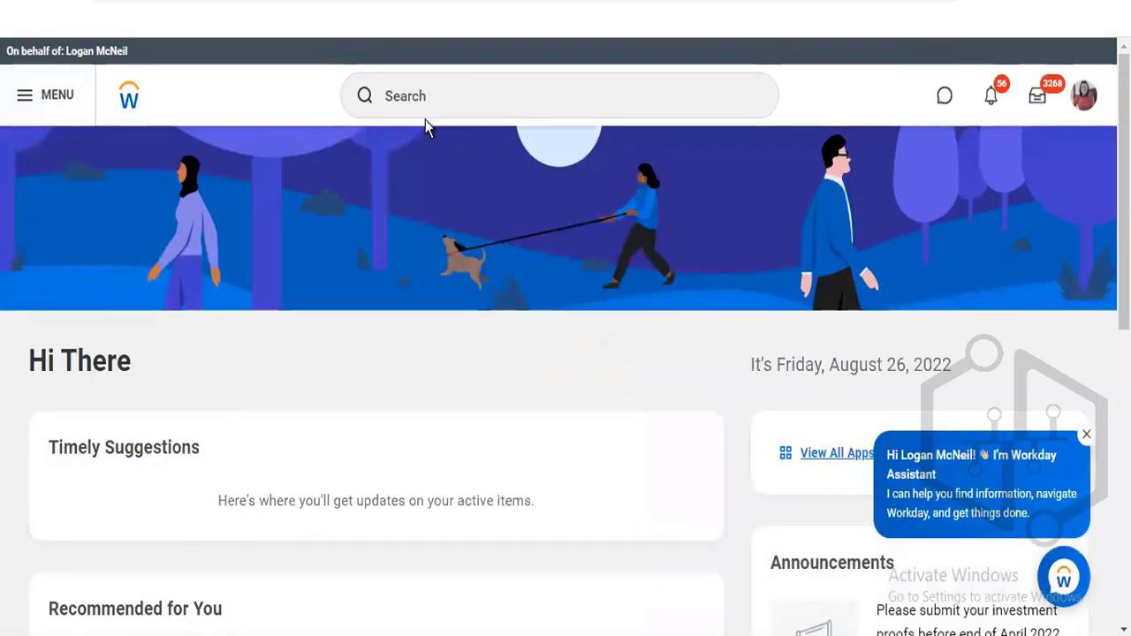
scroll(425, 123, "down", 5)
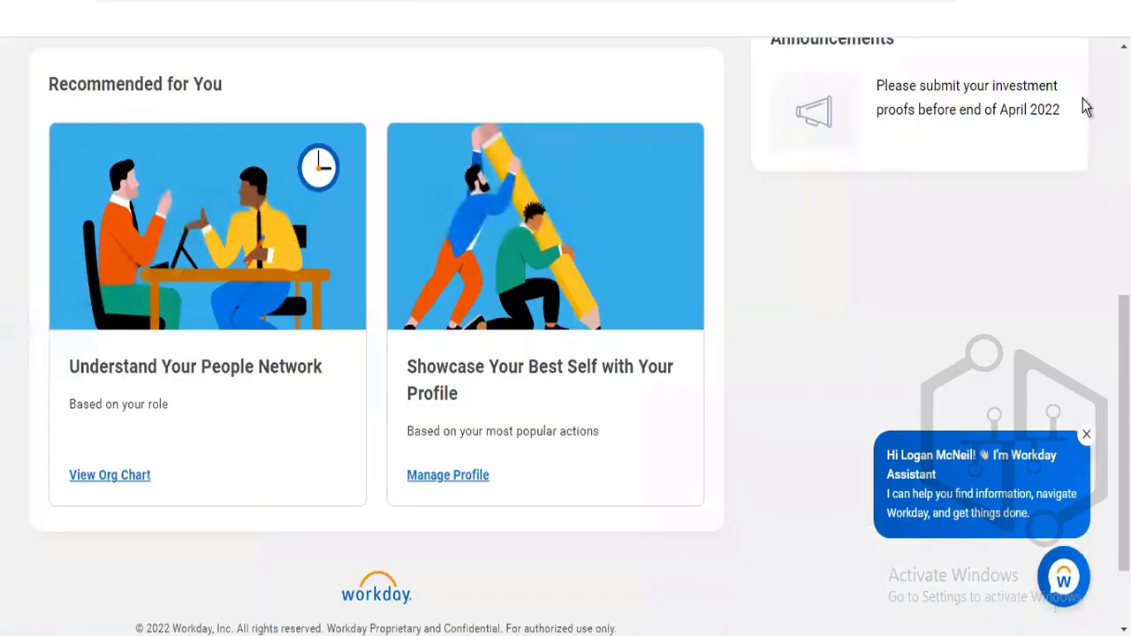
scroll(547, 105, "up", 5)
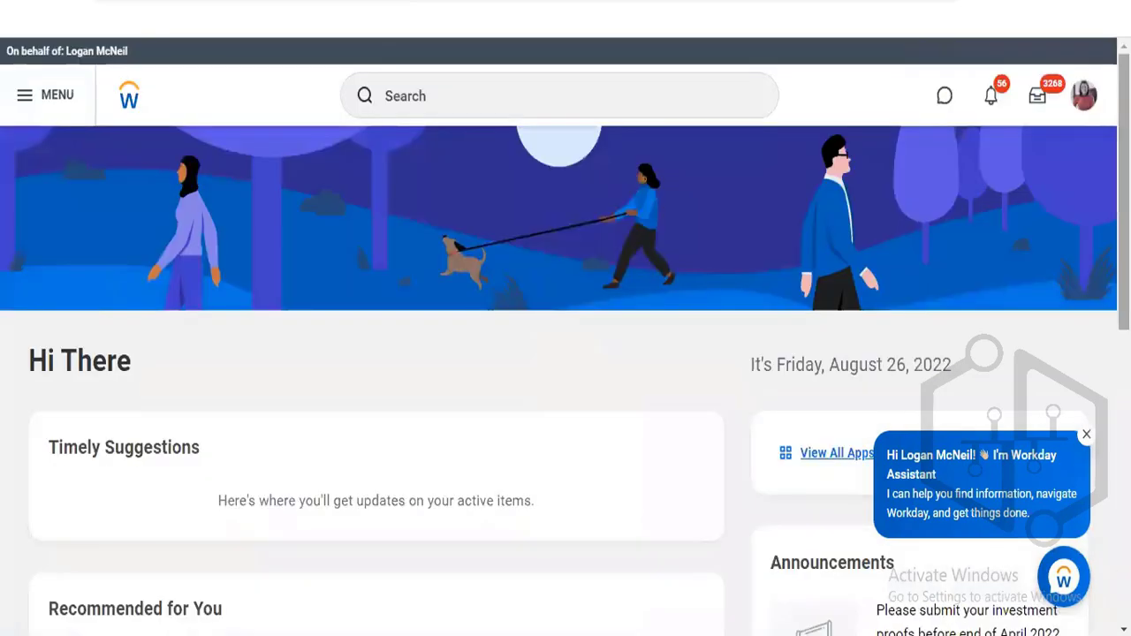
left_click(548, 104)
type("creat orh")
key("BackSpace")
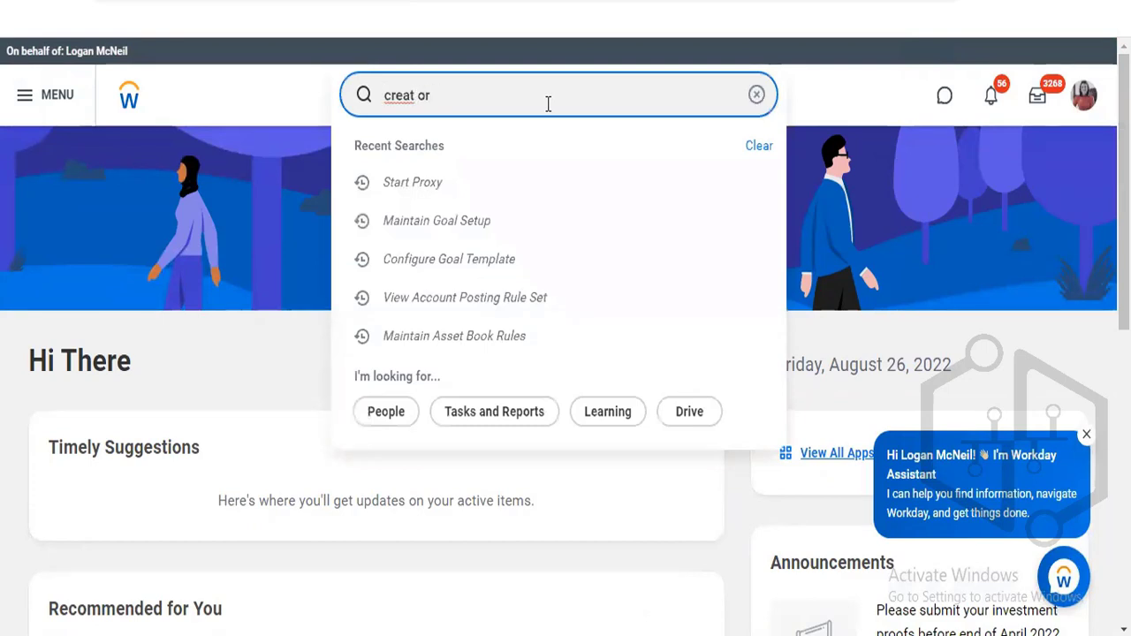
type("g")
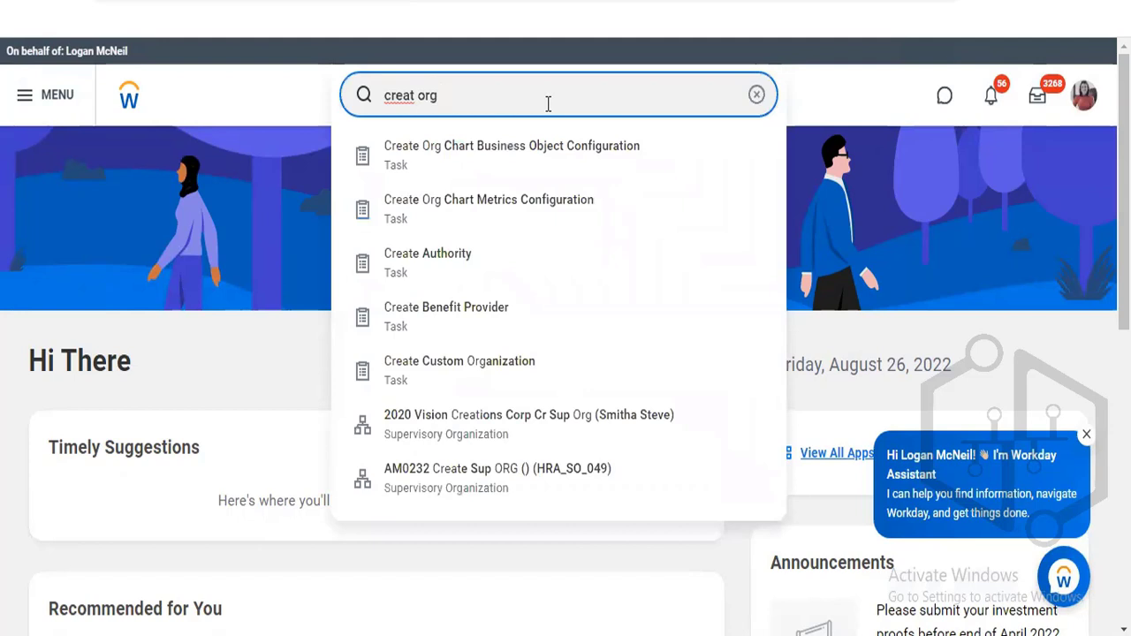
type(" goa")
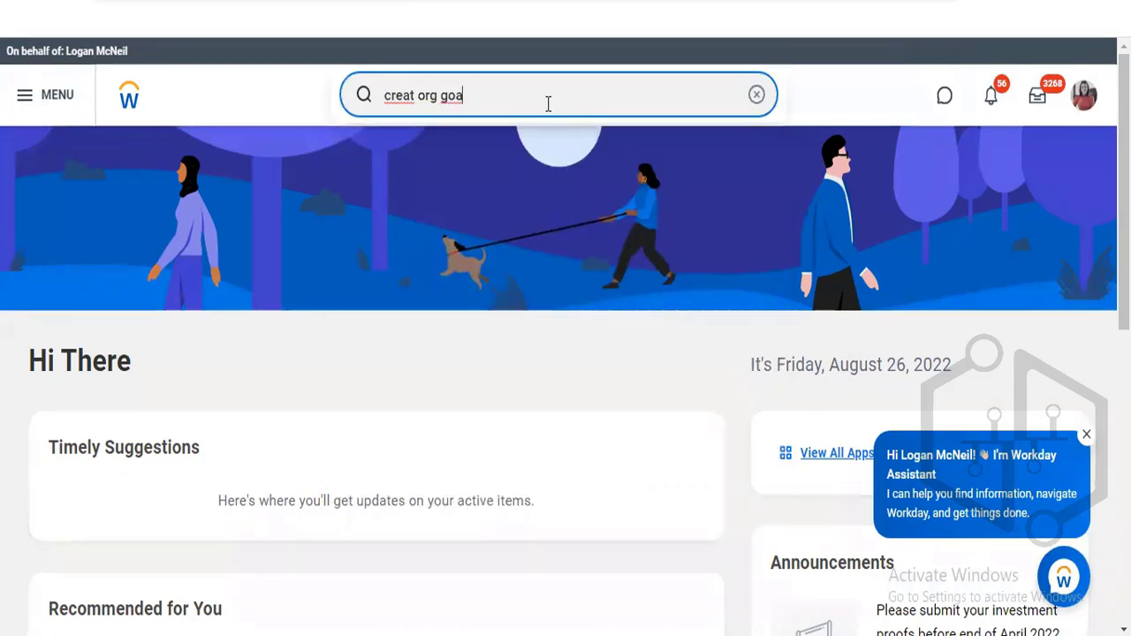
key("BackSpace")
key("BackSpace")
key("BackSpace")
key("BackSpace")
key("BackSpace")
key("BackSpace")
key("BackSpace")
key("BackSpace")
key("BackSpace")
key("BackSpace")
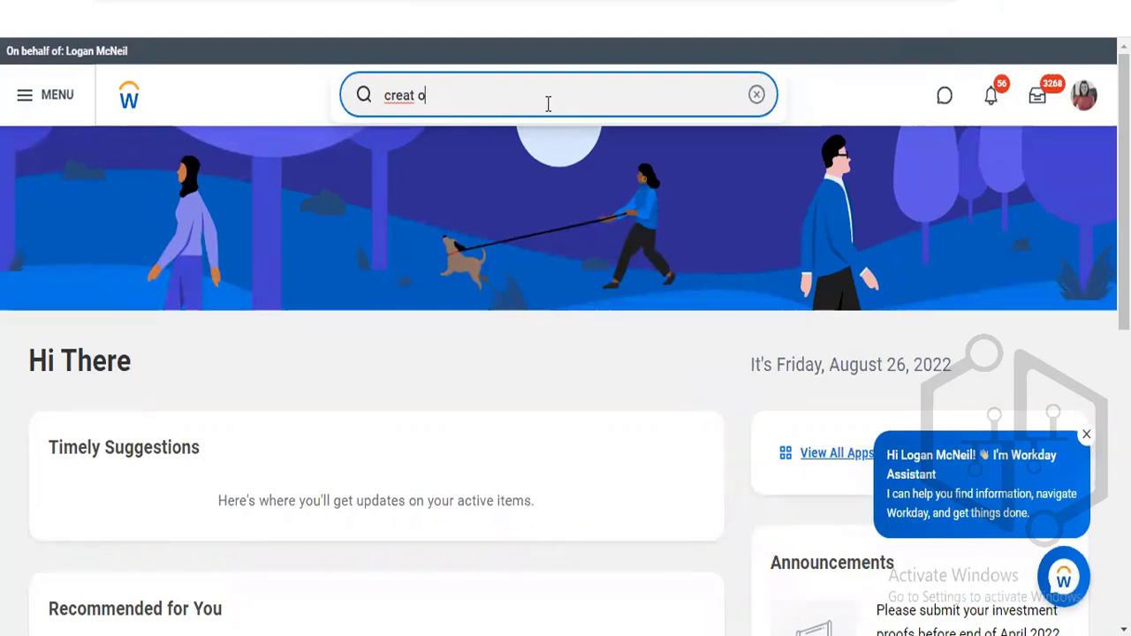
key("BackSpace")
key("BackSpace")
key("BackSpace")
Search Workday for "edit org goal" while acting on behalf of the proxied worker
type("edit org")
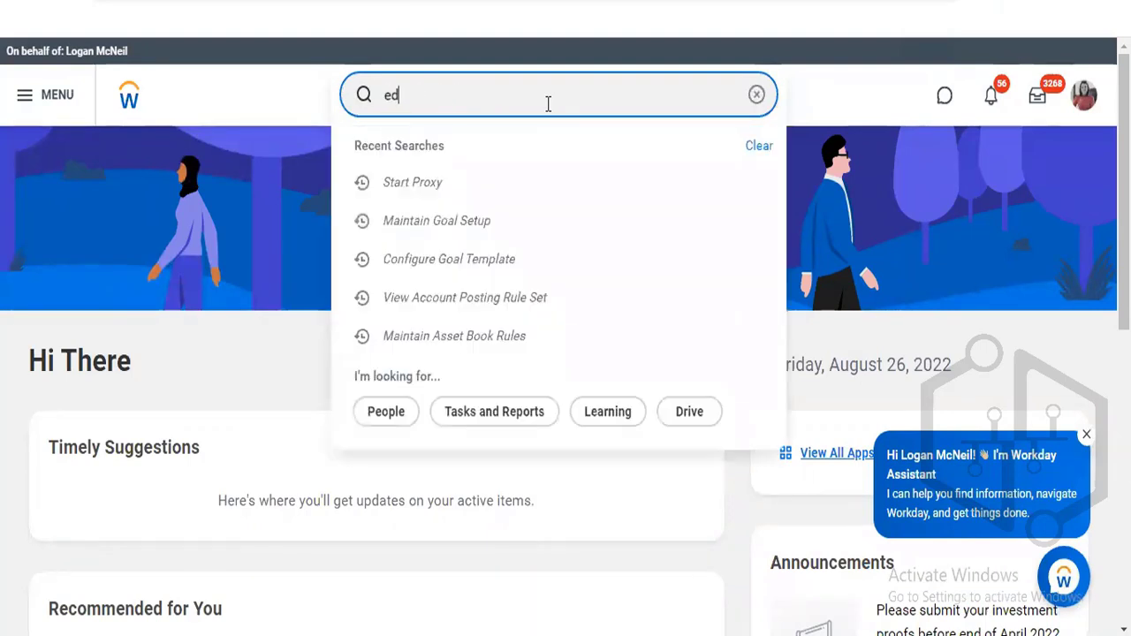
type(" goal")
key("Return")
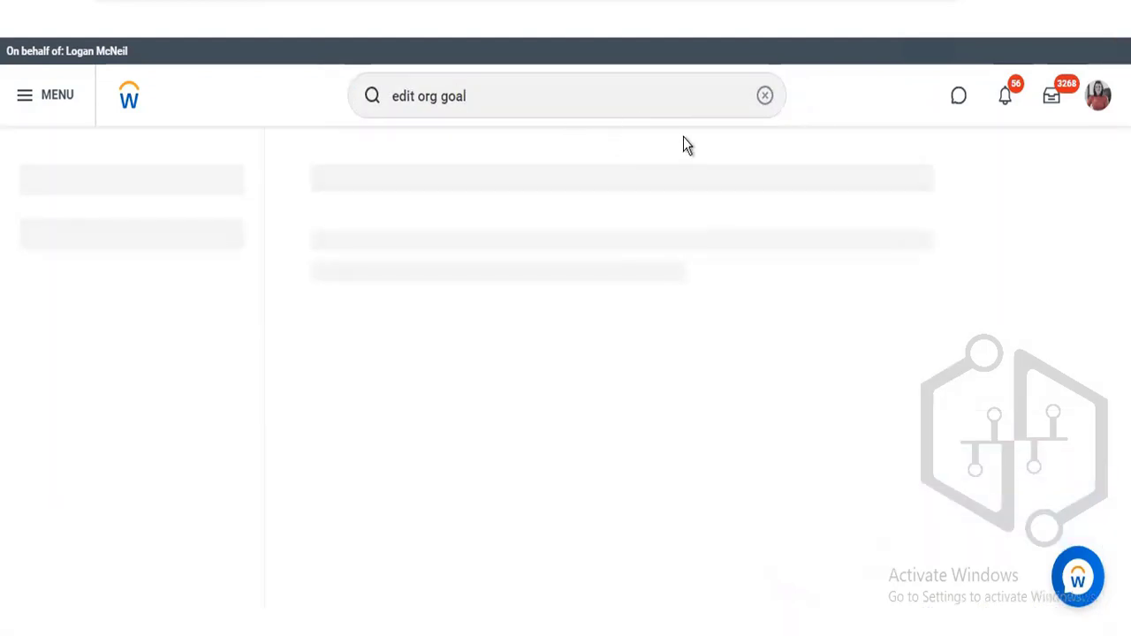
Find the Stop Proxy task and end the proxy session to return to the original account
left_click(762, 98)
type("s")
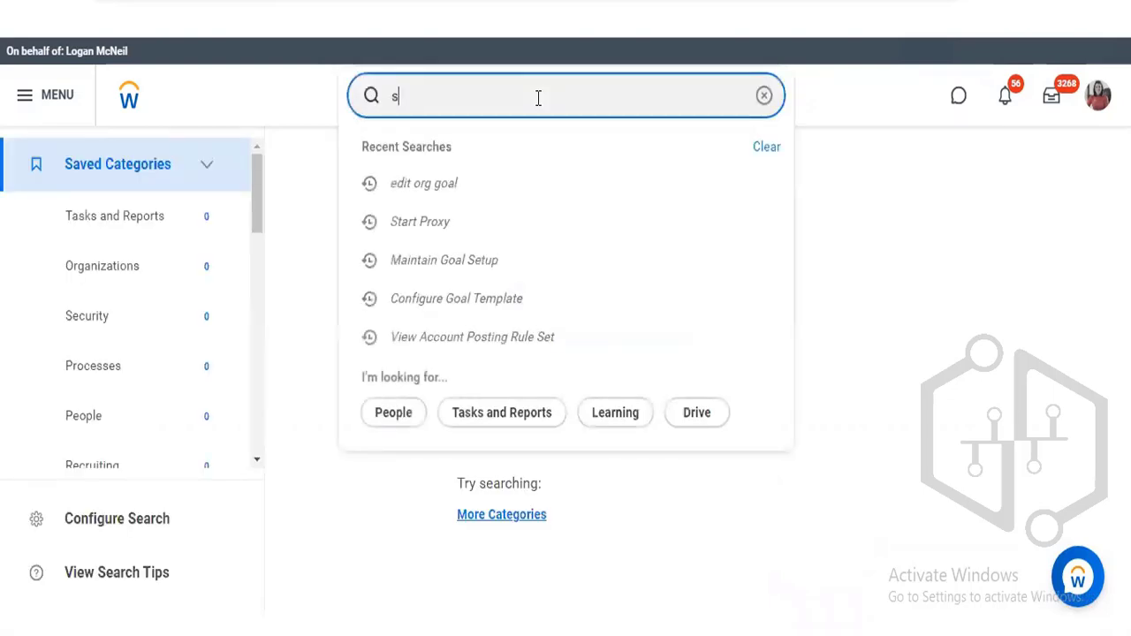
type("top proxy")
key("Return")
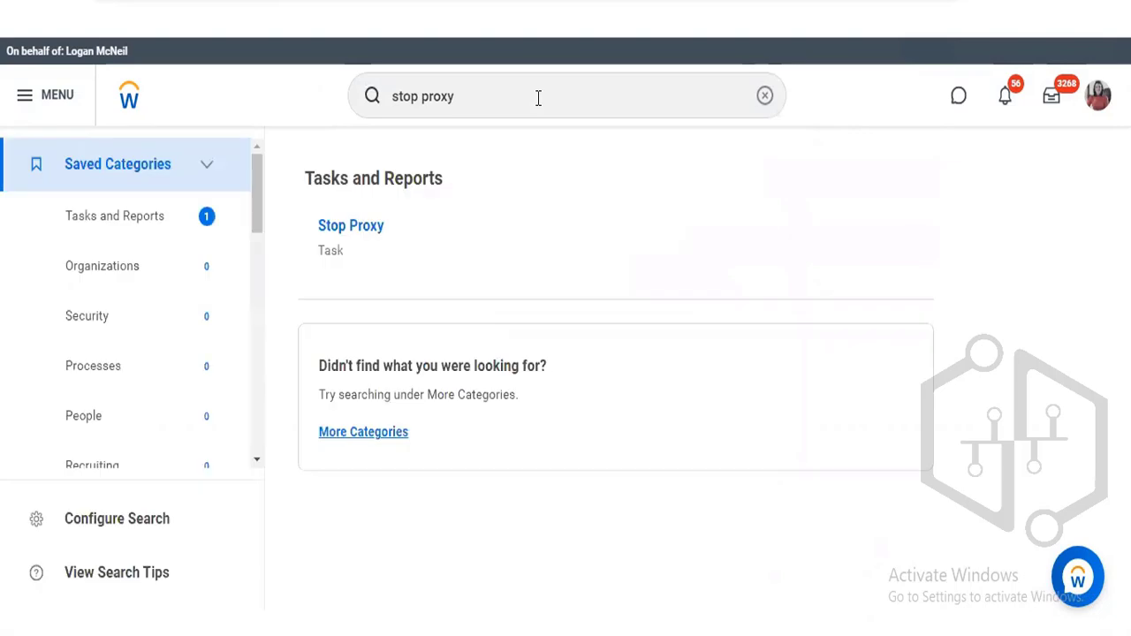
left_click(367, 228)
left_click(371, 425)
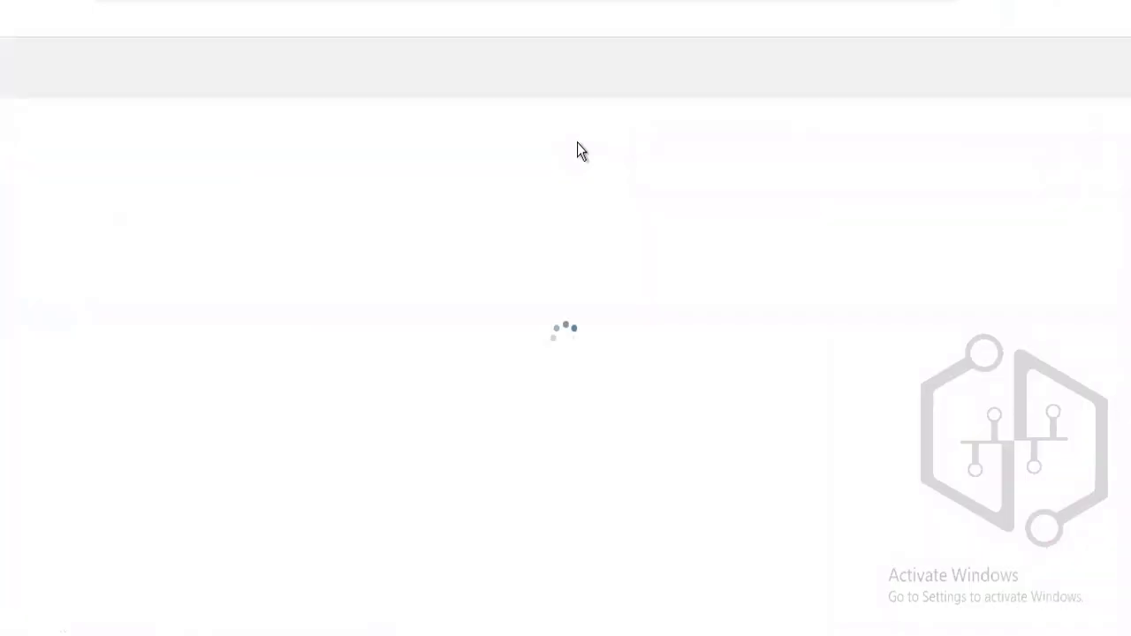
Search Workday for "edit org goal" from the original account
left_click(512, 71)
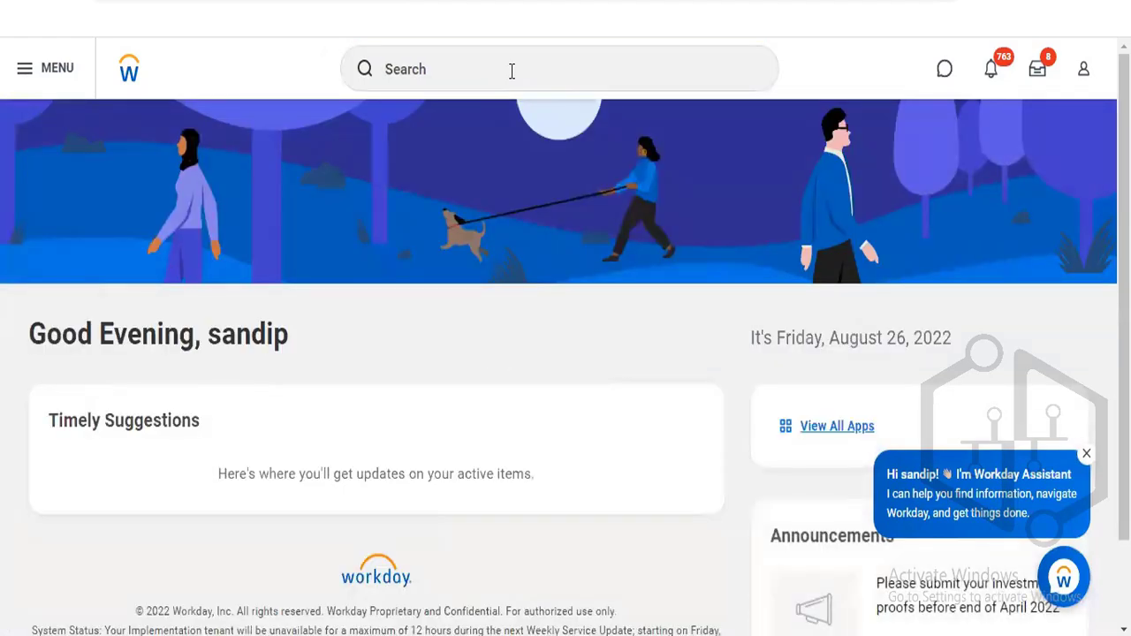
left_click(512, 71)
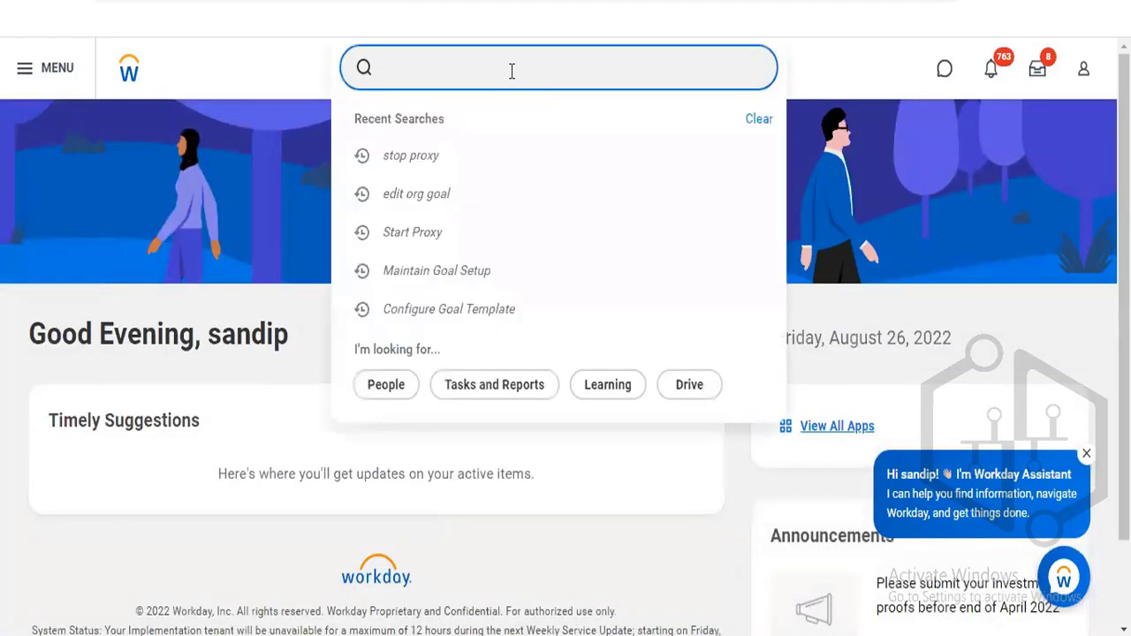
type("edit org goal")
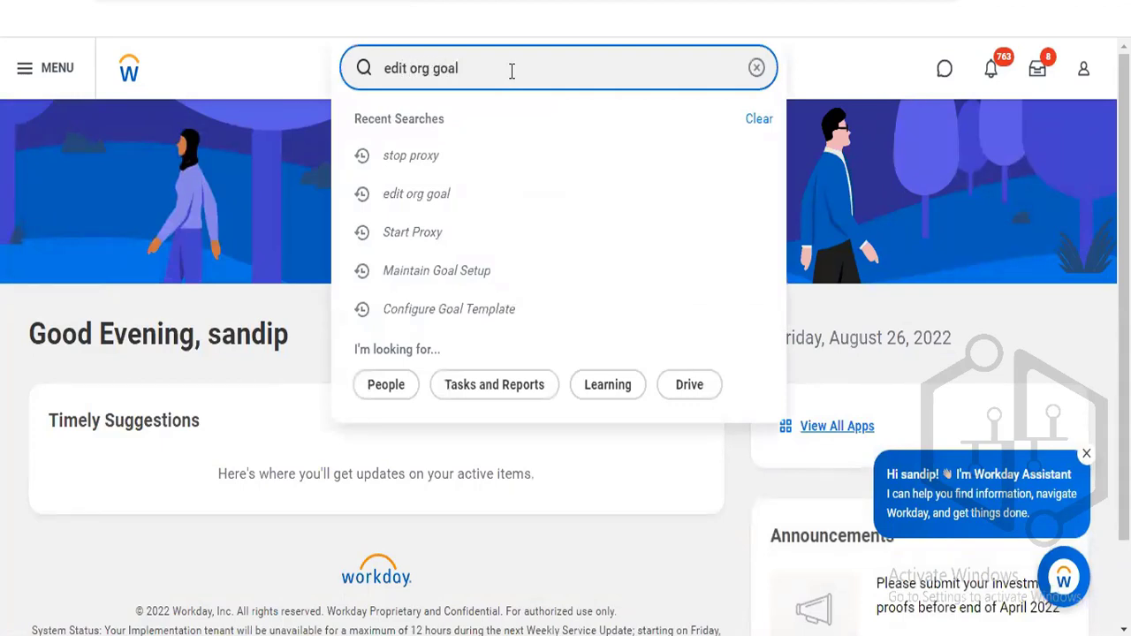
key("Return")
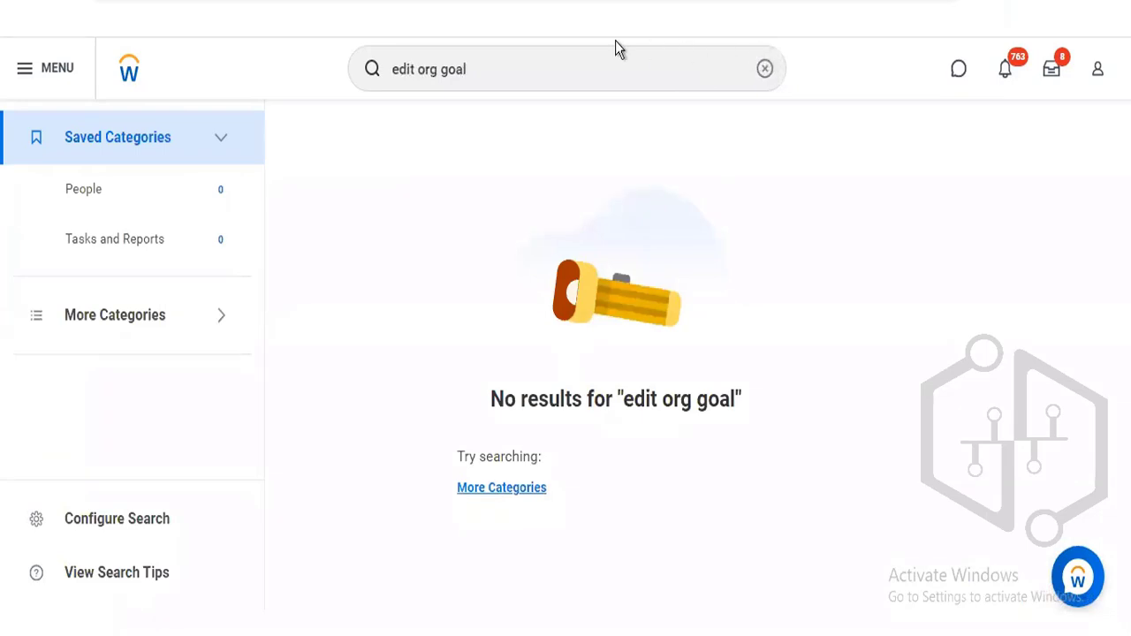
Clear the previous search and look up "edit employee goal" among the available tasks
left_click(766, 70)
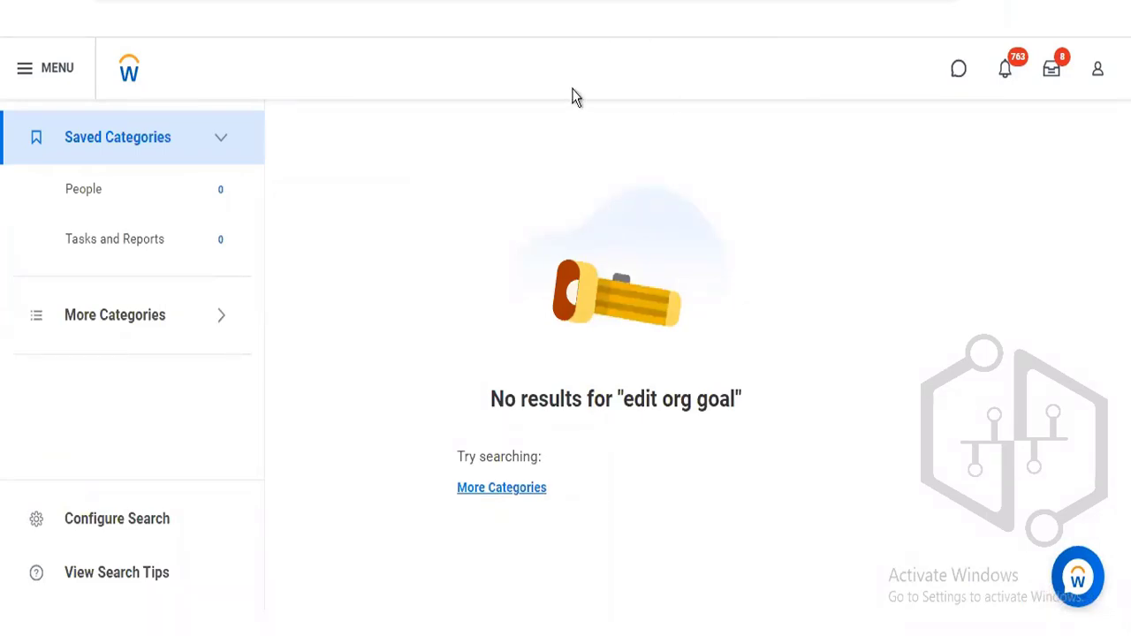
left_click(525, 73)
type("edit")
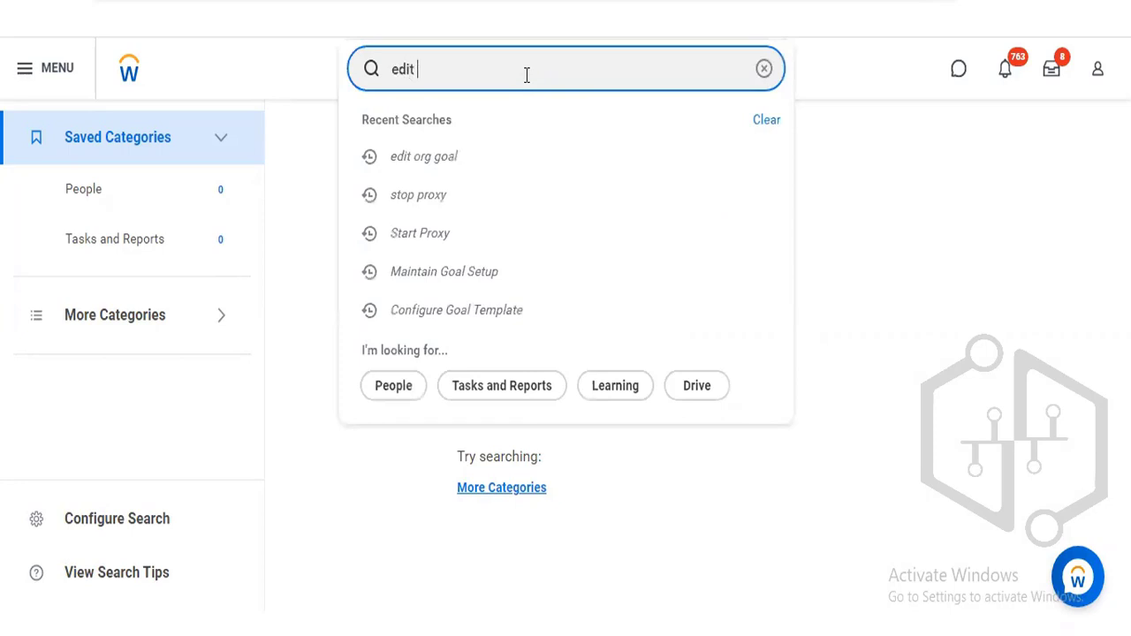
type(" employee")
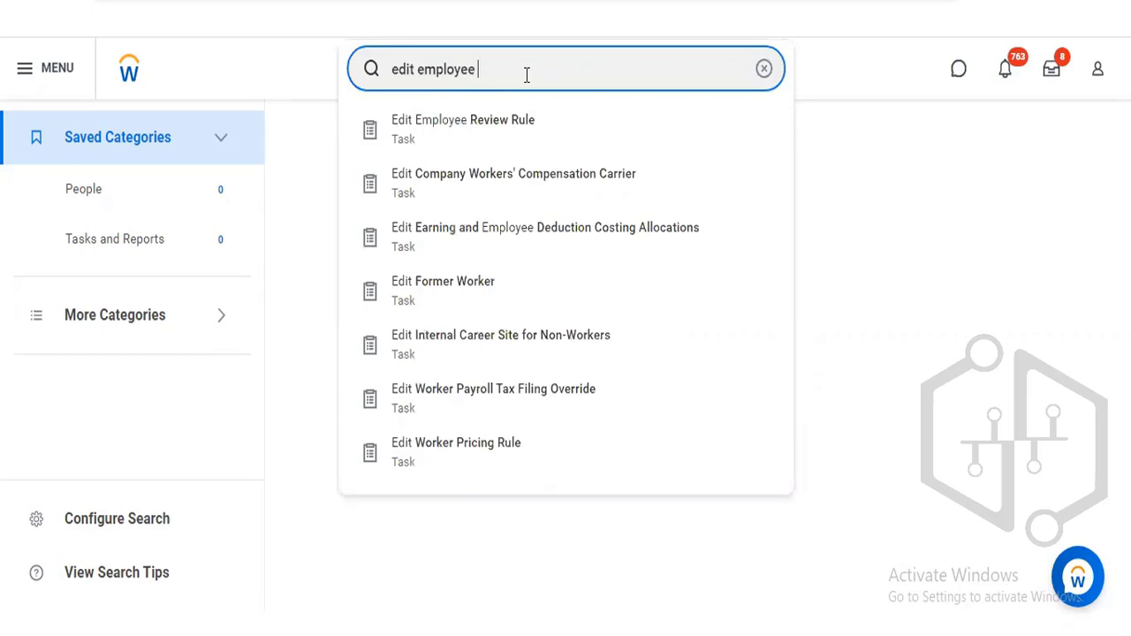
type(" goal")
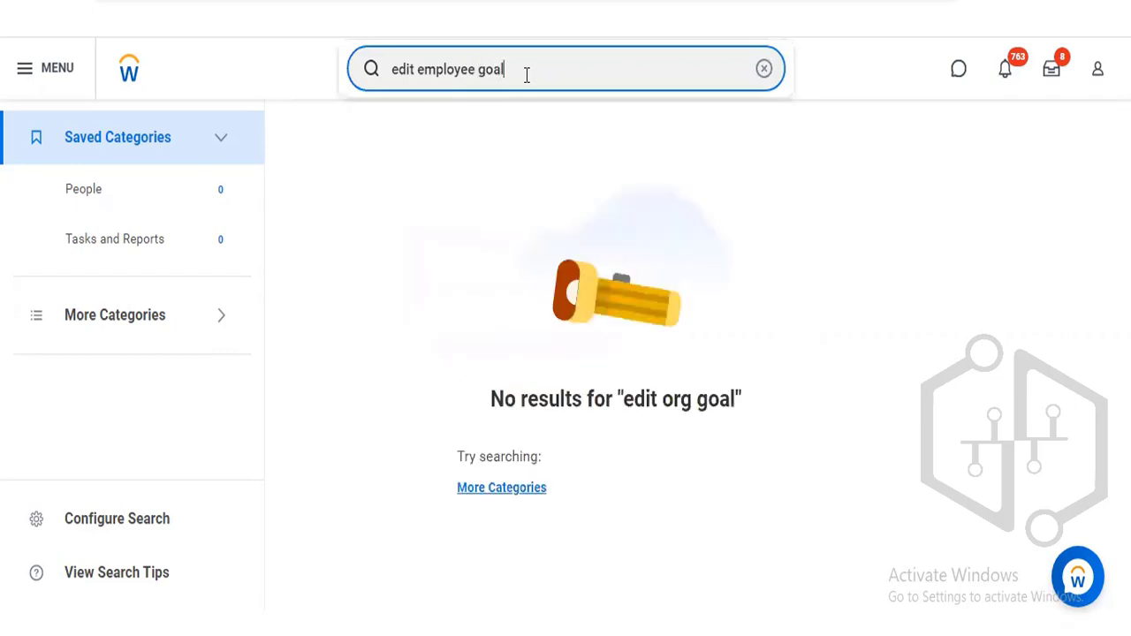
Find the Start Proxy task and start acting as the Chief Human Resources Officer in Executive Management again
left_click(763, 70)
type("star")
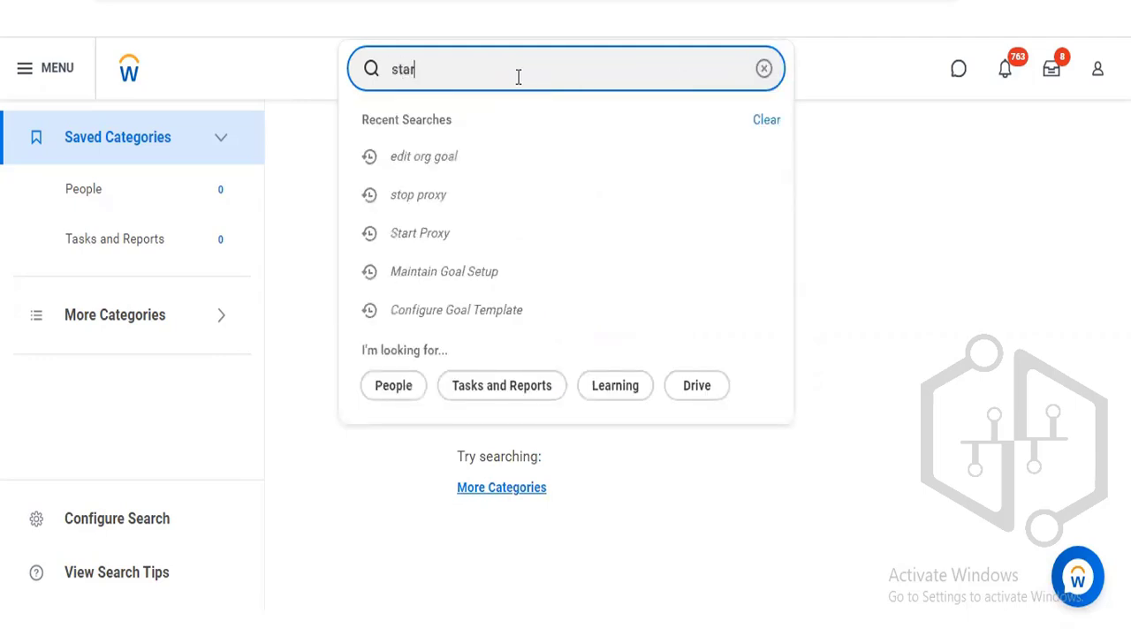
type("t proxy")
left_click(447, 134)
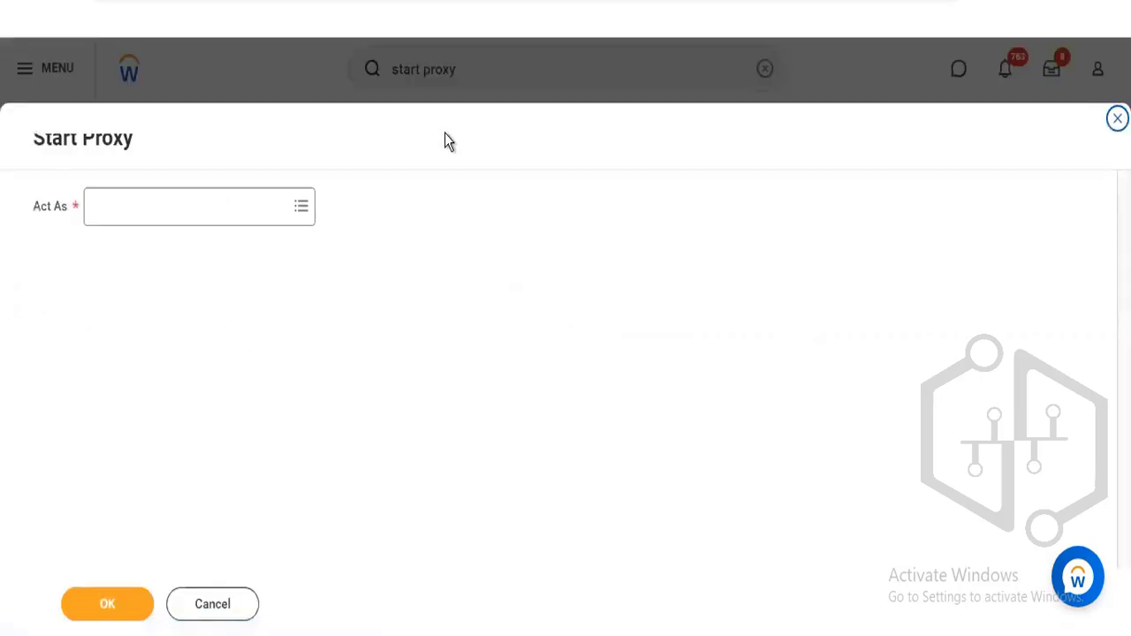
left_click(194, 213)
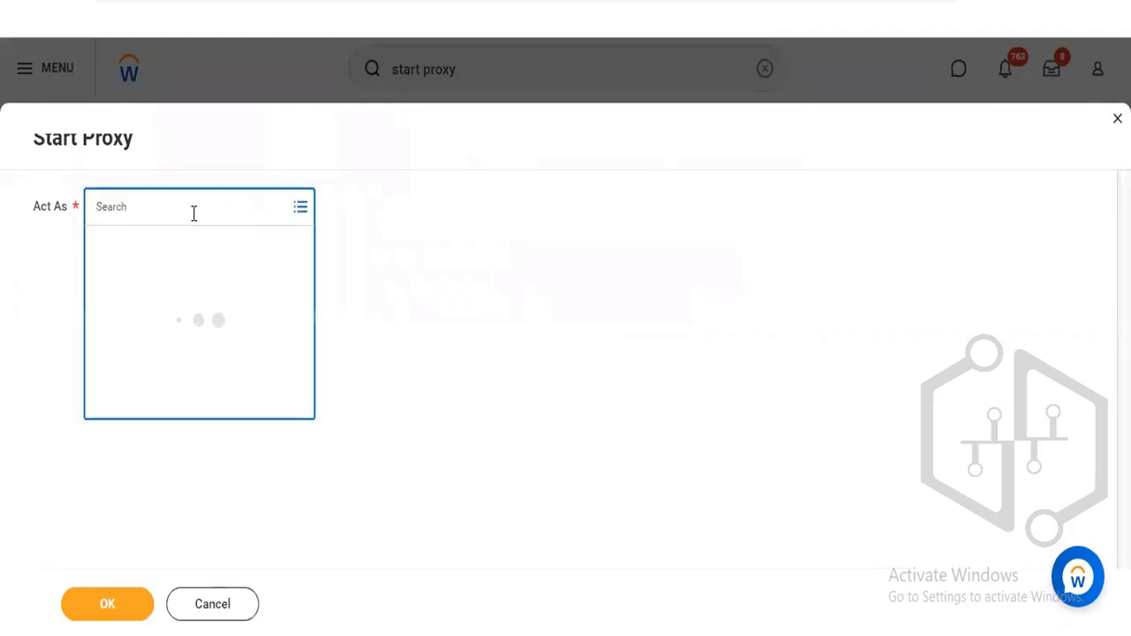
type("logan")
key("Return")
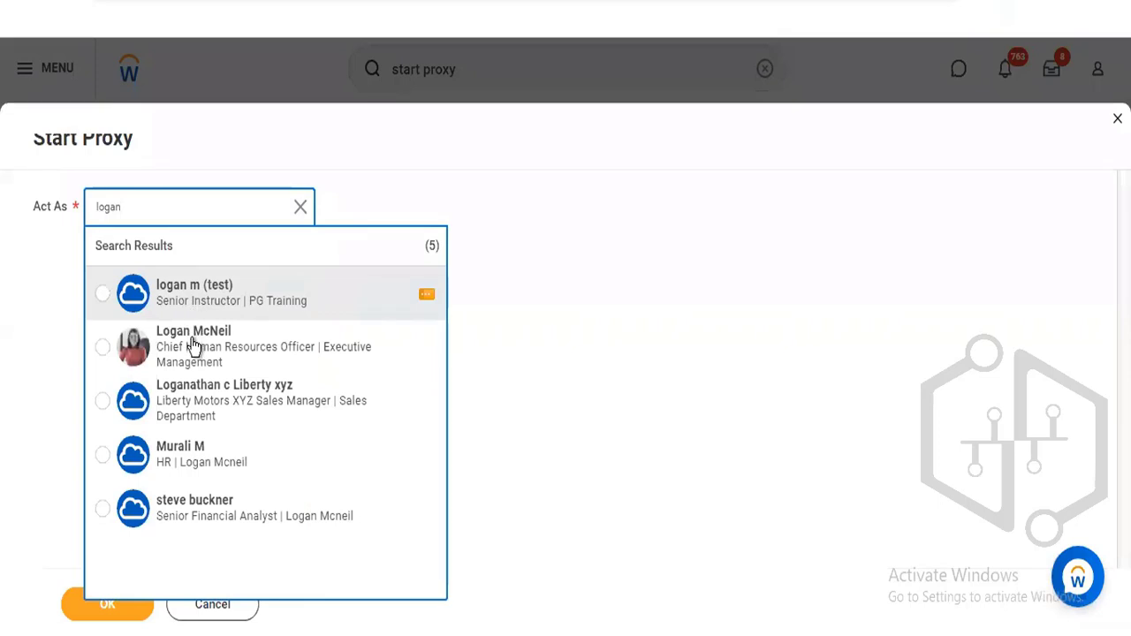
left_click(193, 345)
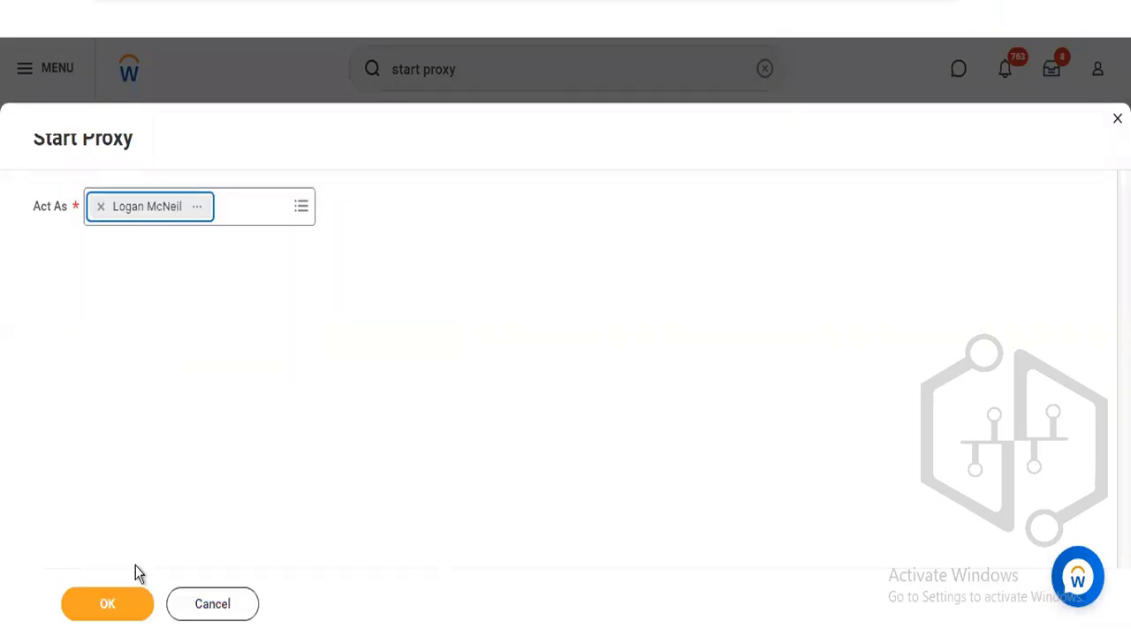
left_click(106, 616)
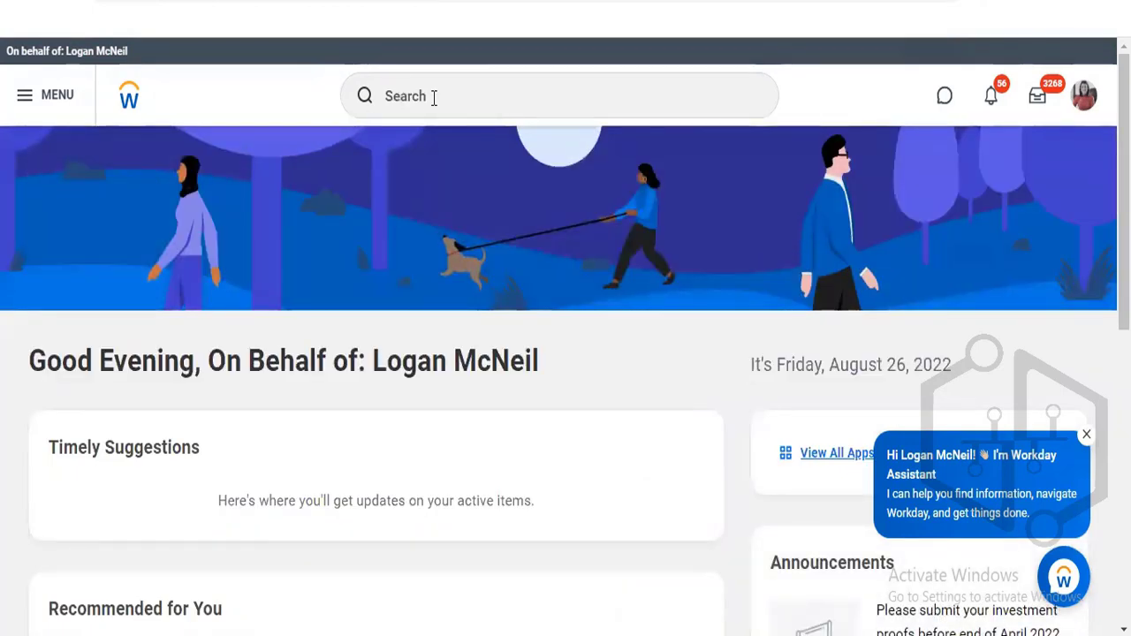
Find apps matching "goal" and add My Team's Goals, My Organizational Goals Progress Report and My Team's Goal Status to the app list
left_click(433, 97)
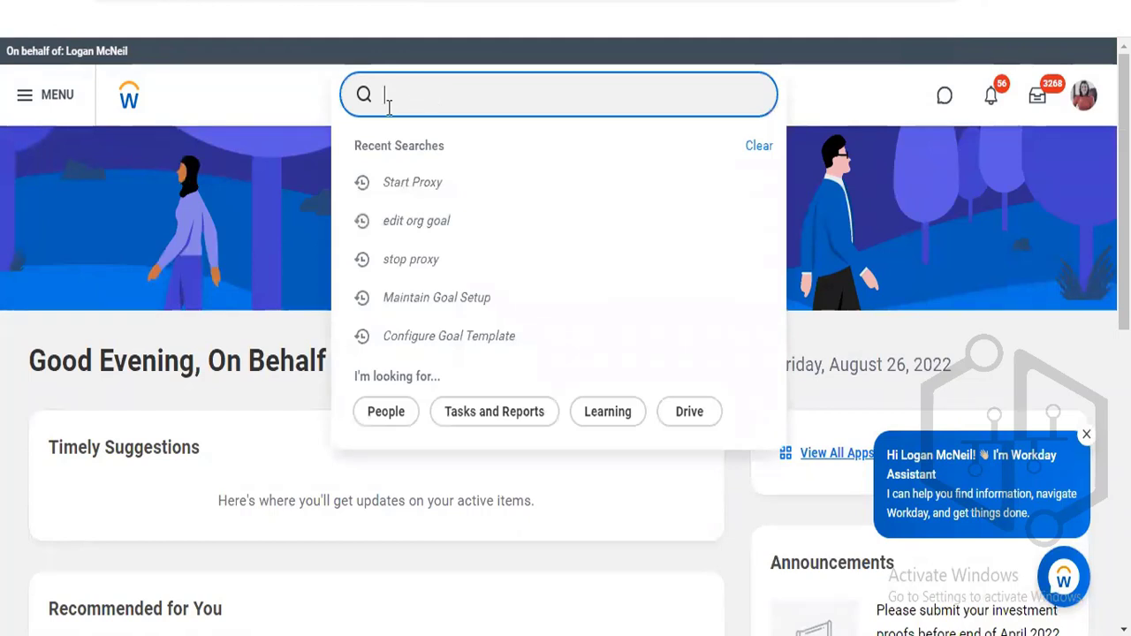
left_click(14, 102)
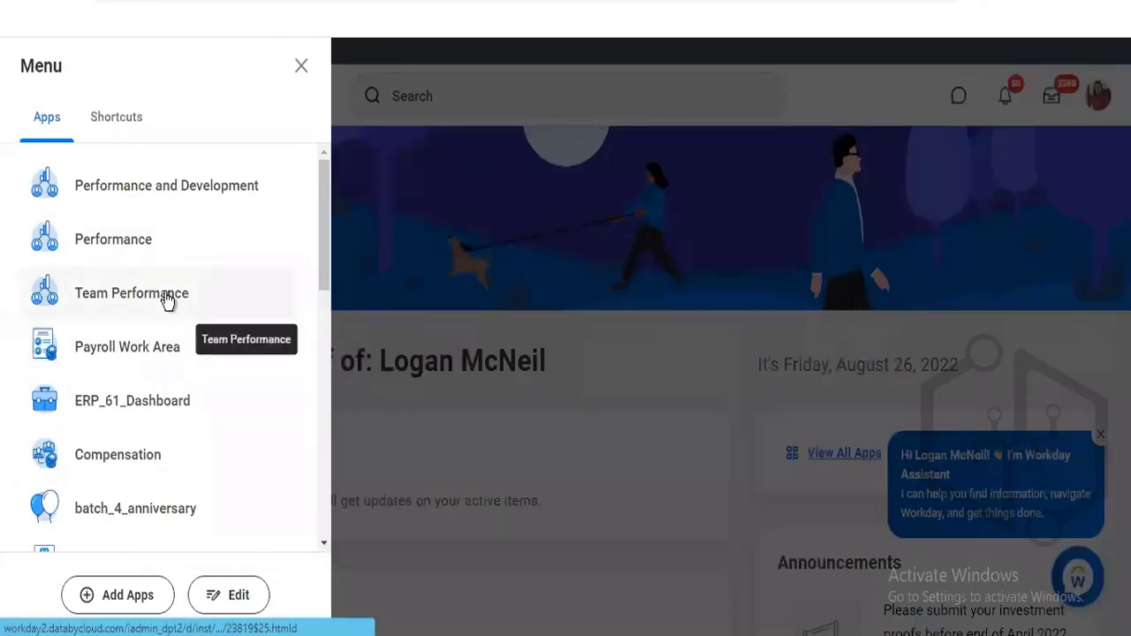
left_click_drag(325, 261, 322, 534)
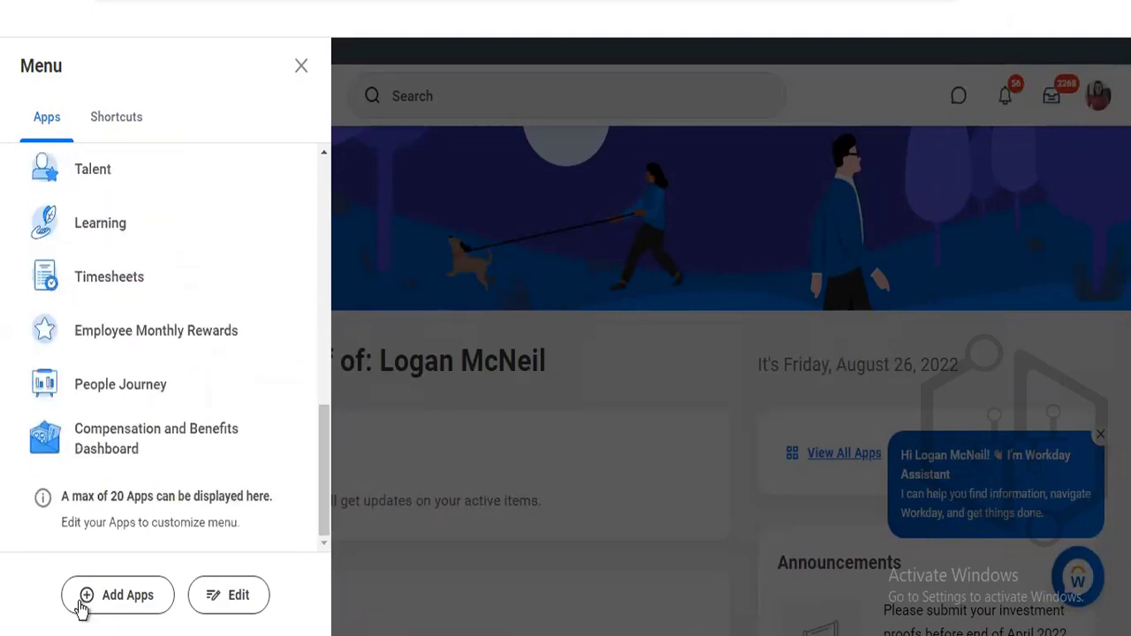
left_click(81, 604)
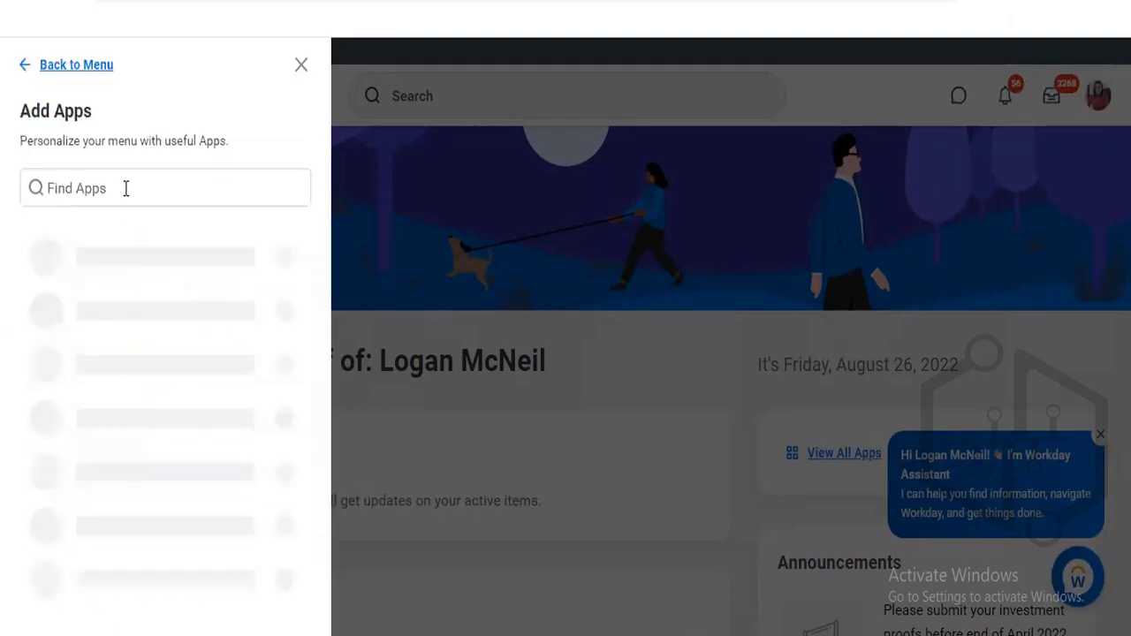
left_click(126, 188)
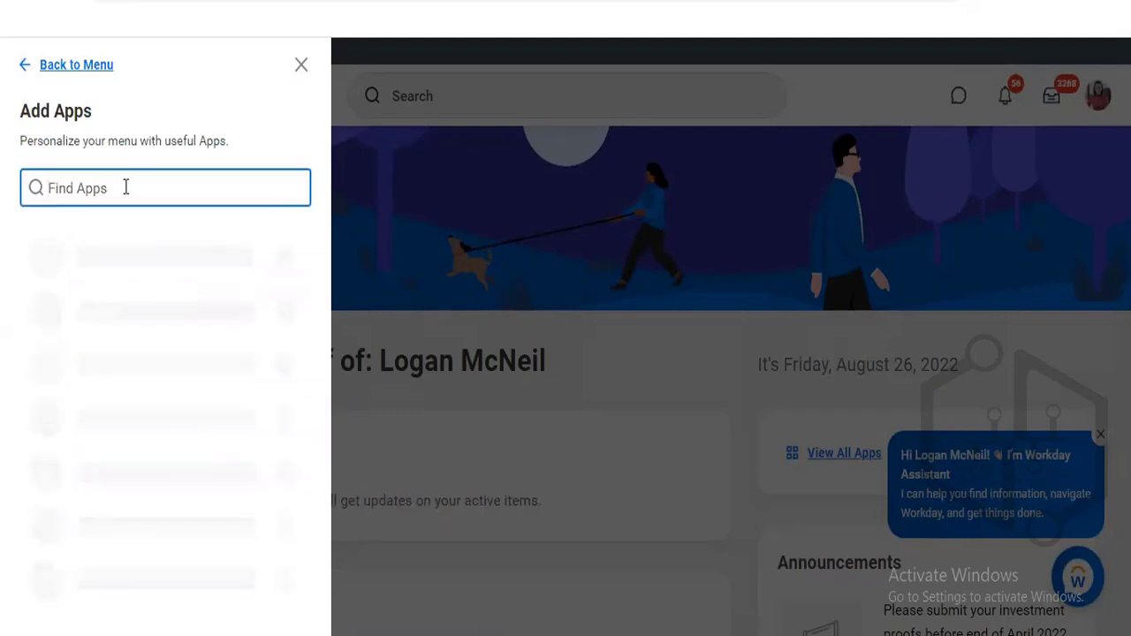
type("goal")
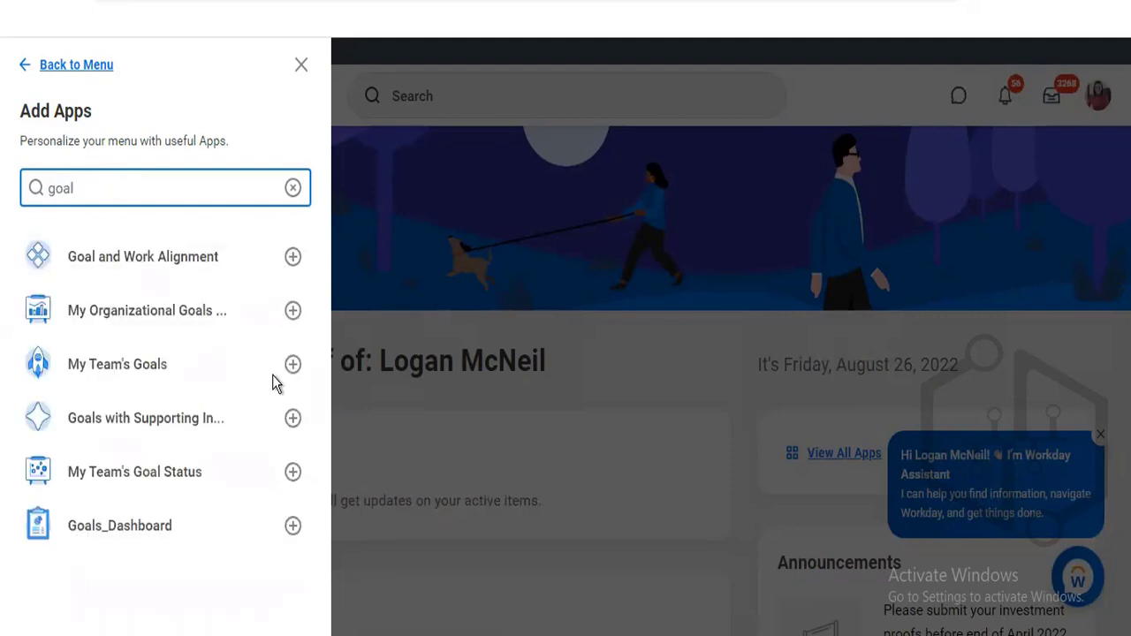
left_click(292, 365)
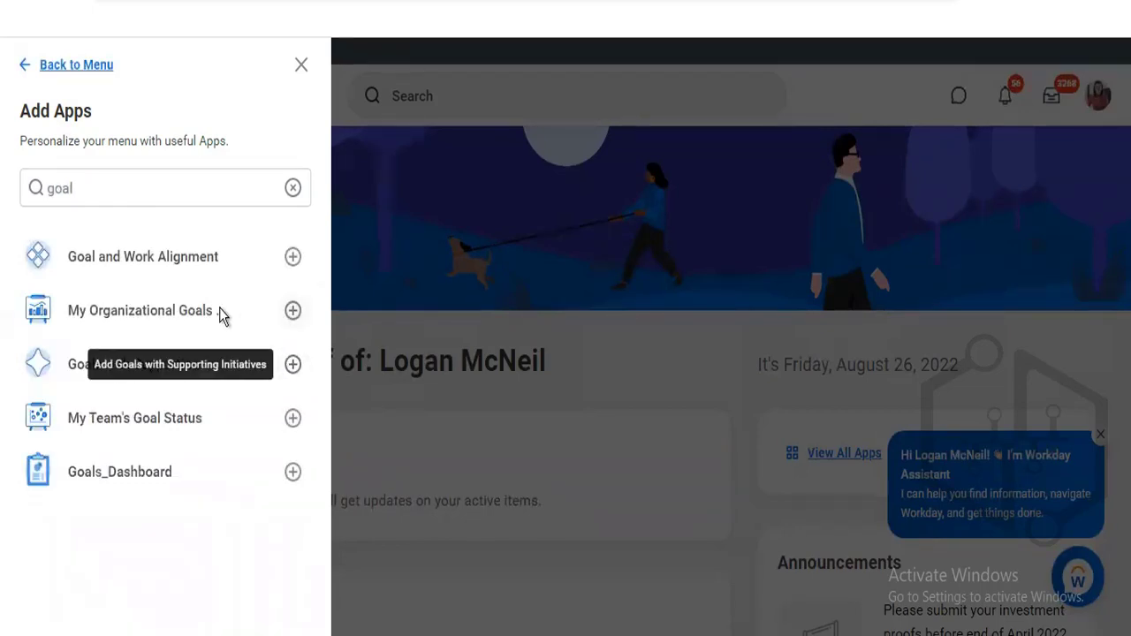
left_click(293, 311)
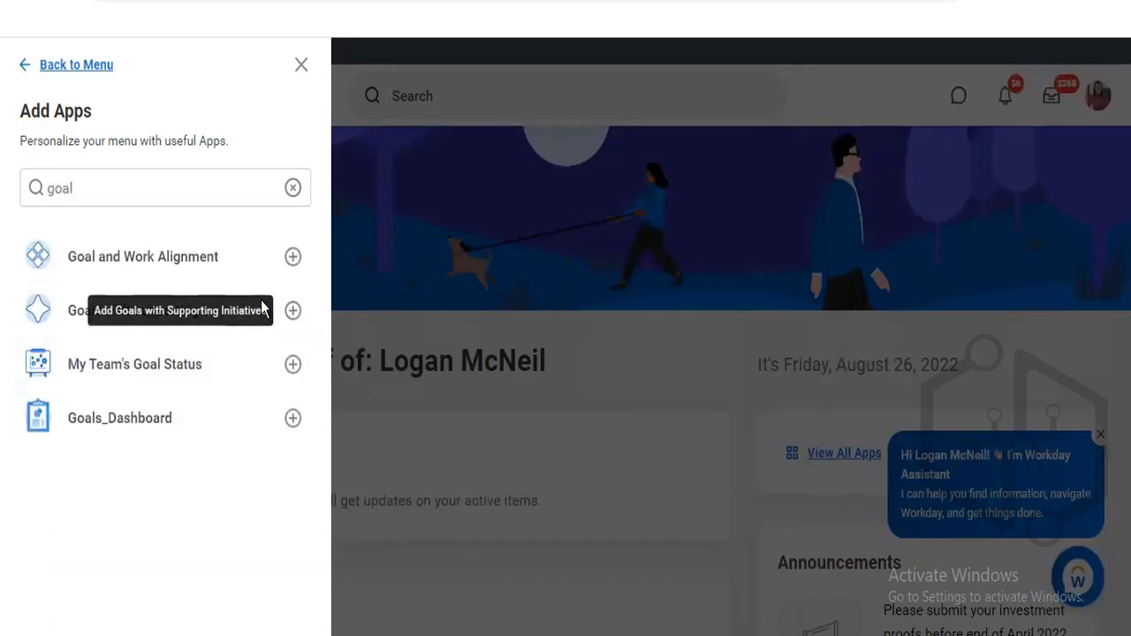
left_click(293, 365)
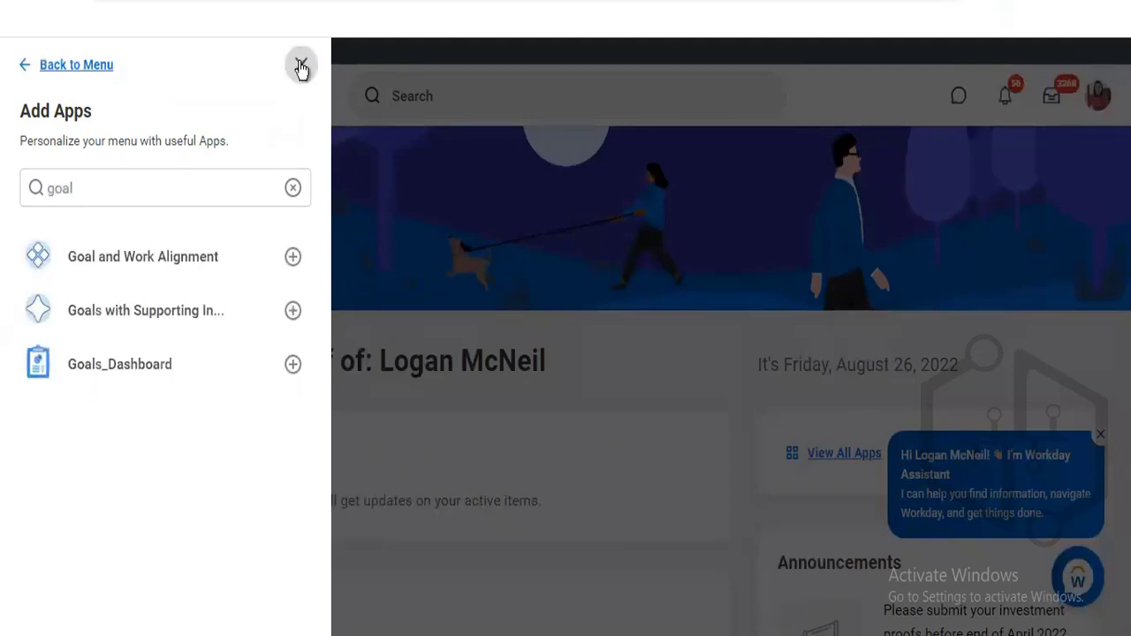
left_click(507, 292)
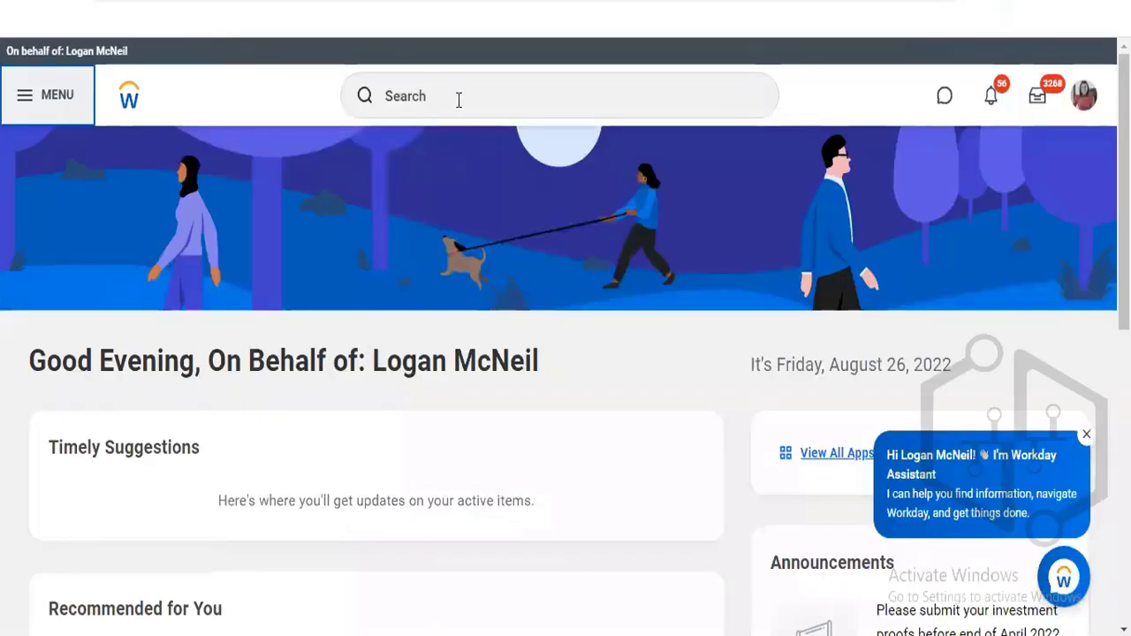
Look through the updated app list and try to open the My Team's Goals app
left_click(13, 88)
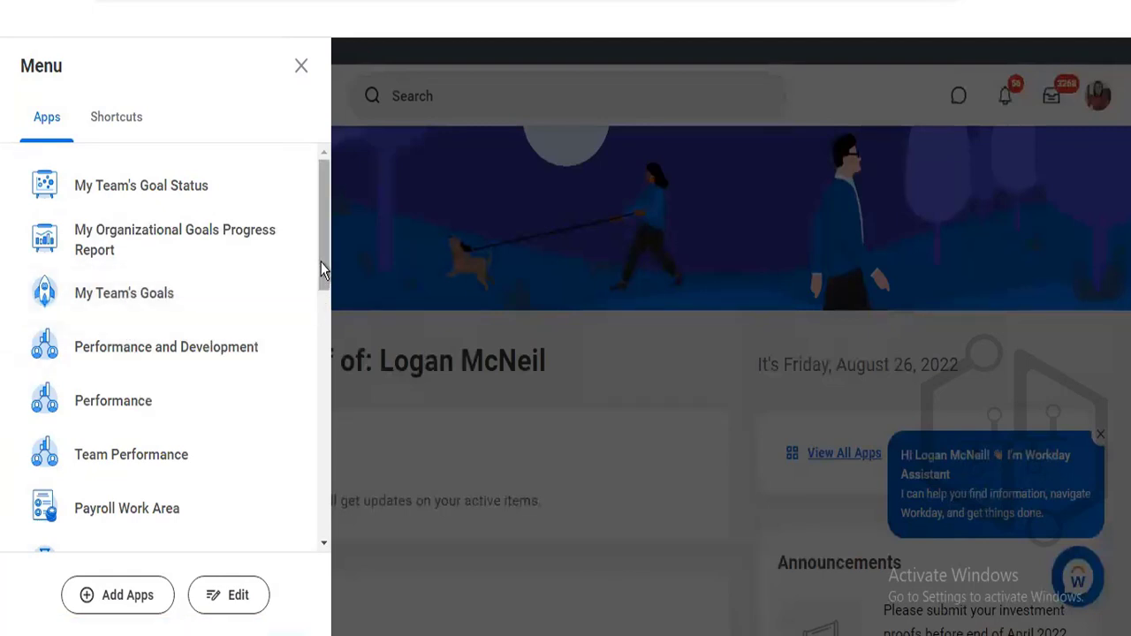
left_click_drag(321, 270, 310, 487)
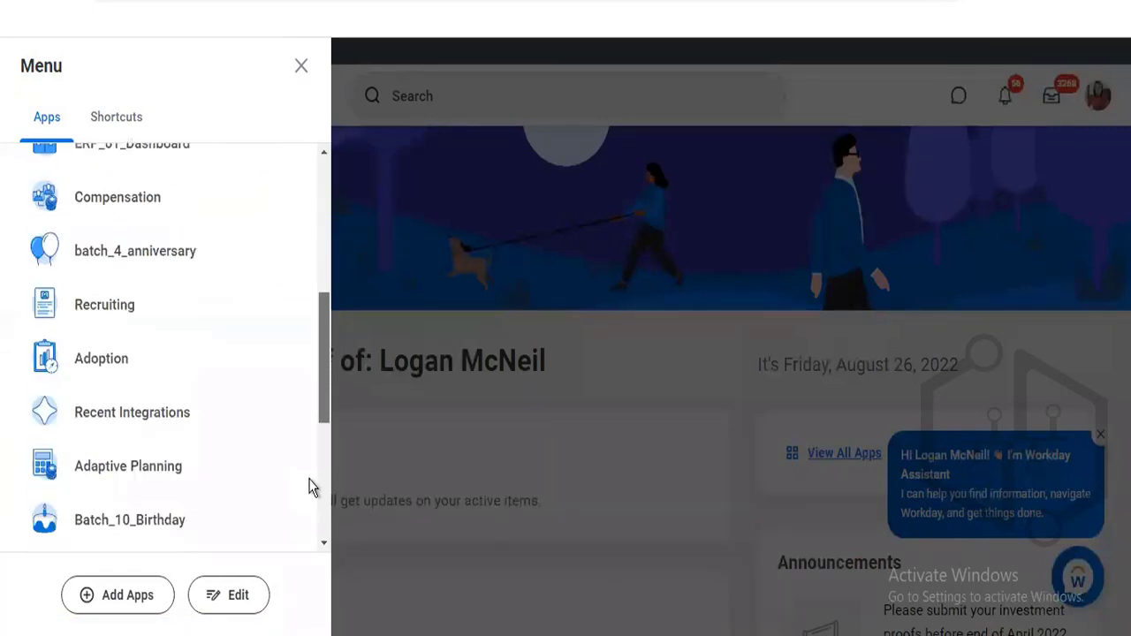
left_click_drag(319, 185, 313, 187)
left_click(102, 296)
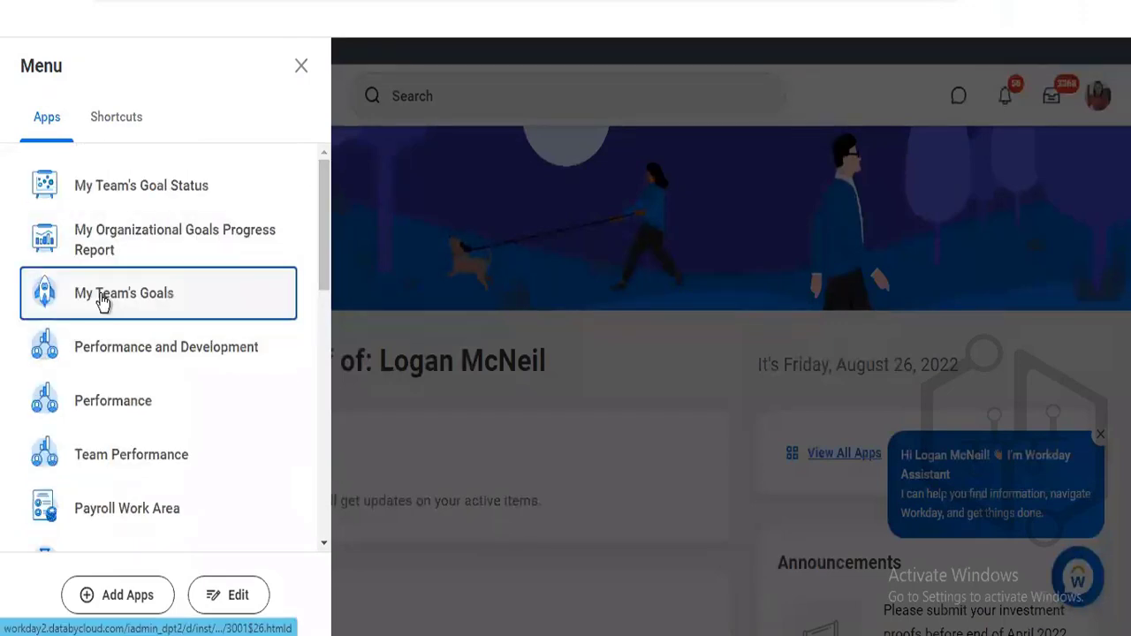
left_click(541, 259)
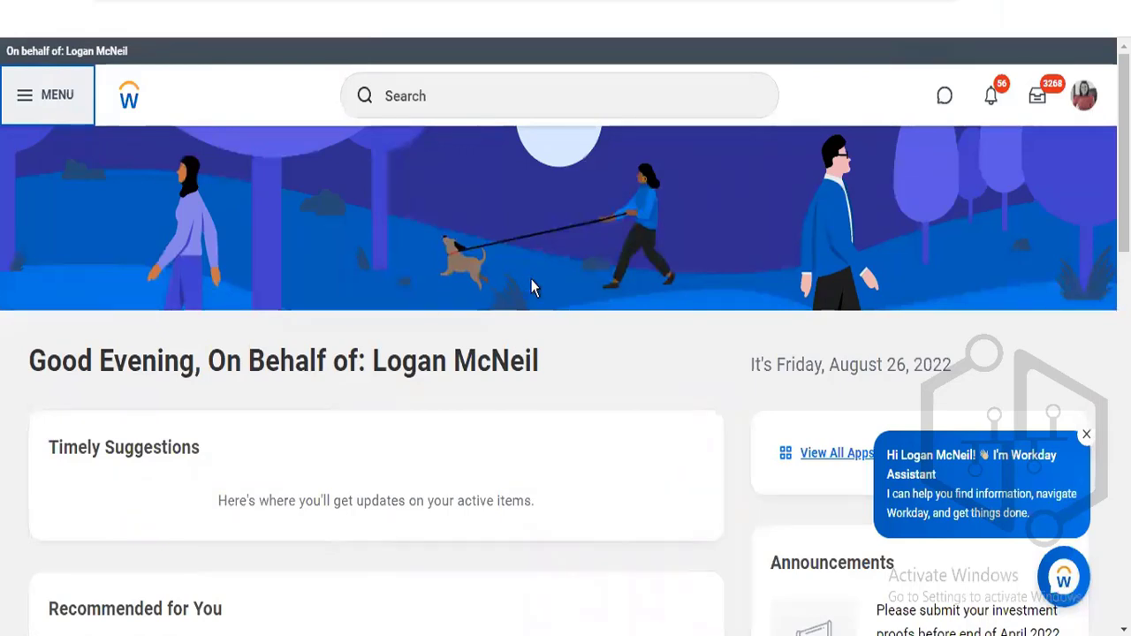
Open My Team's Goal Status, view the profile of the first team member listed, and return to the report
left_click(19, 106)
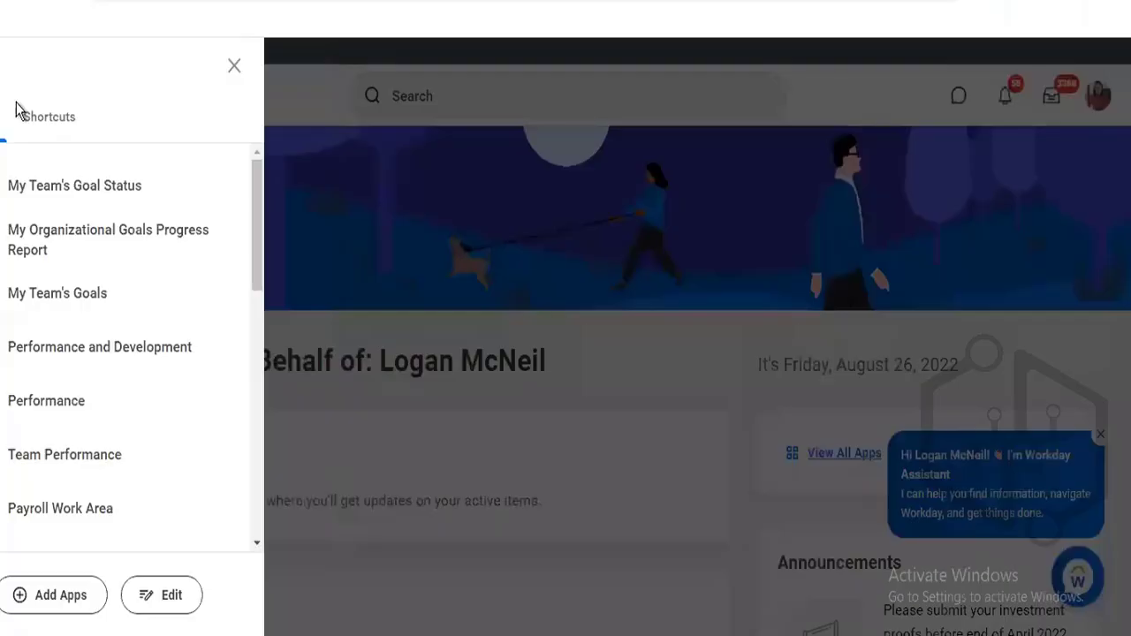
left_click(150, 185)
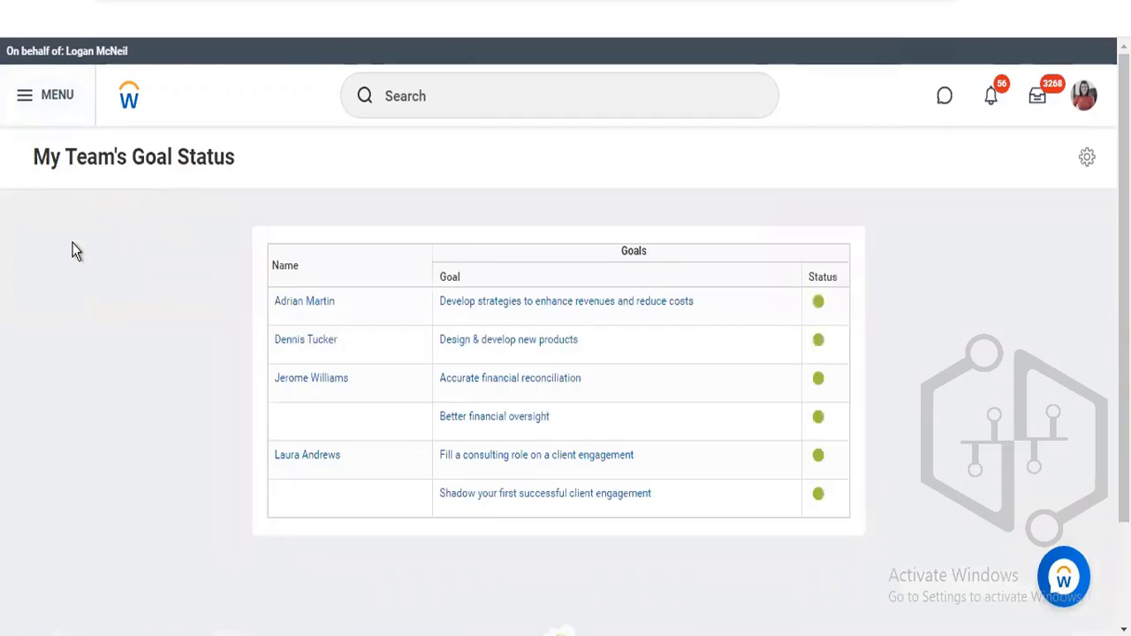
left_click(321, 311)
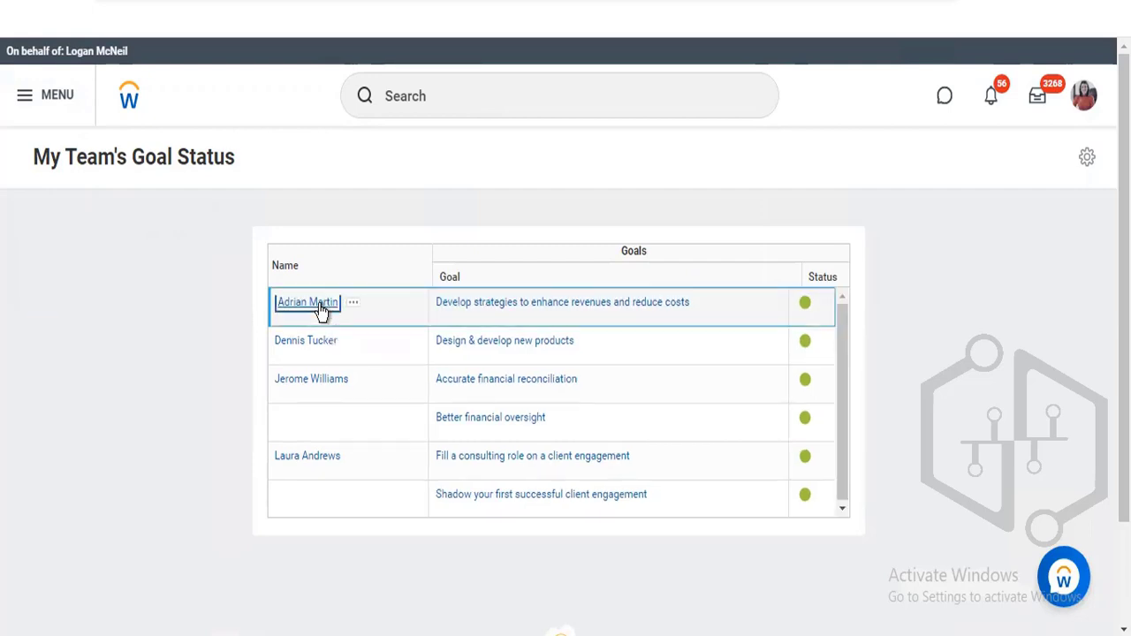
left_click(320, 311)
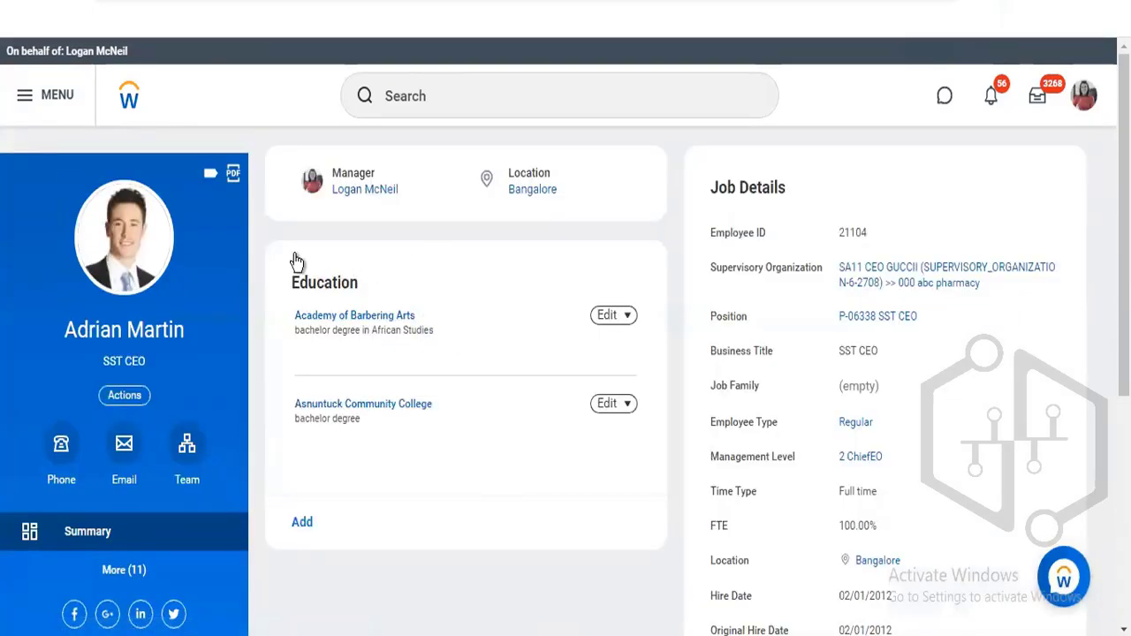
key("alt+Left")
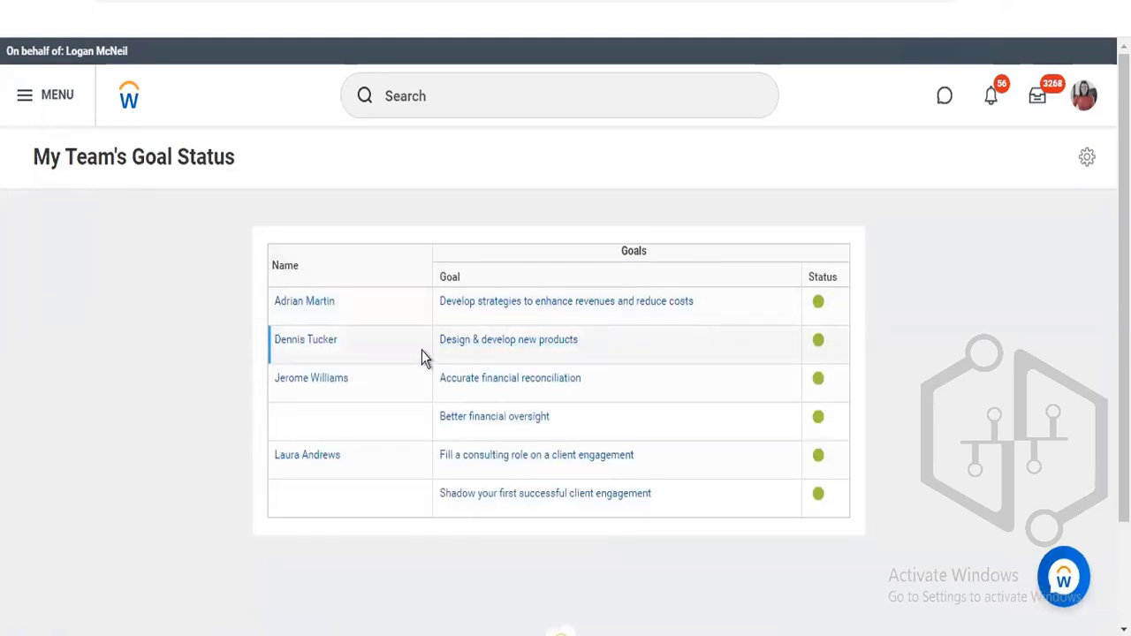
Open the My Team's Goals app from the app list
left_click(27, 96)
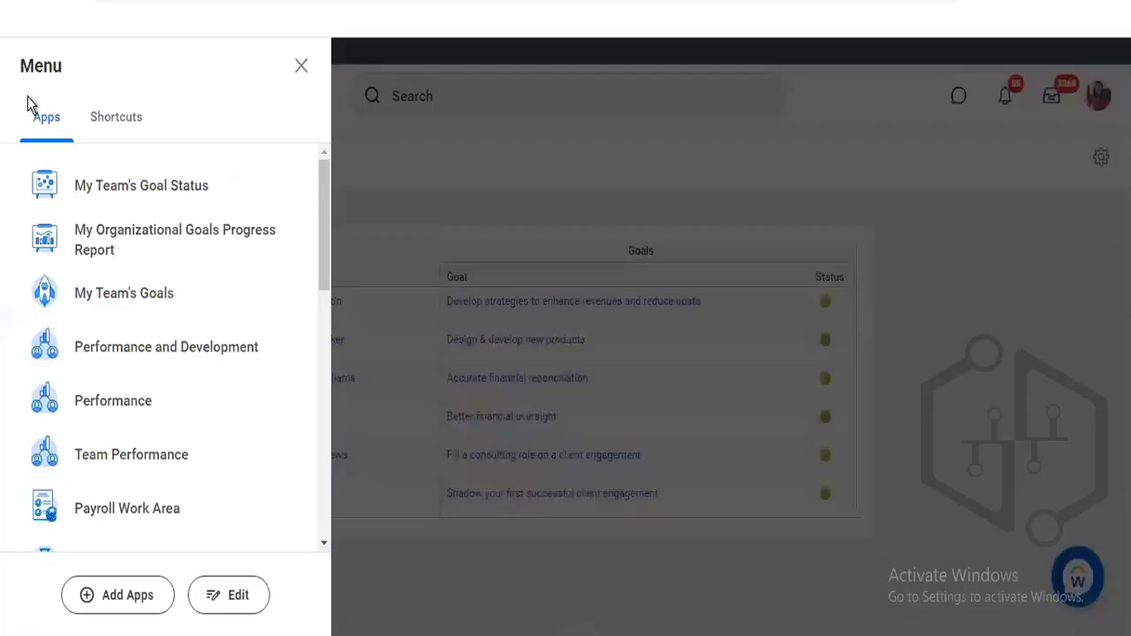
left_click(136, 302)
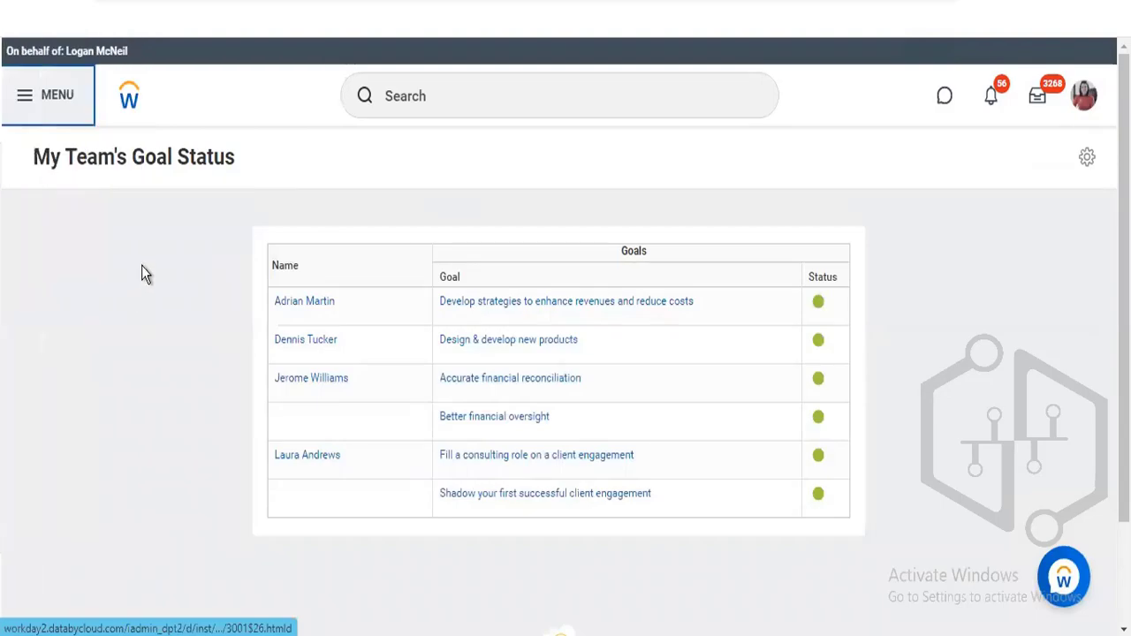
Reopen the My Team's Goal Status report, and try to open My Organizational Goals Progress Report from the app list
left_click(28, 99)
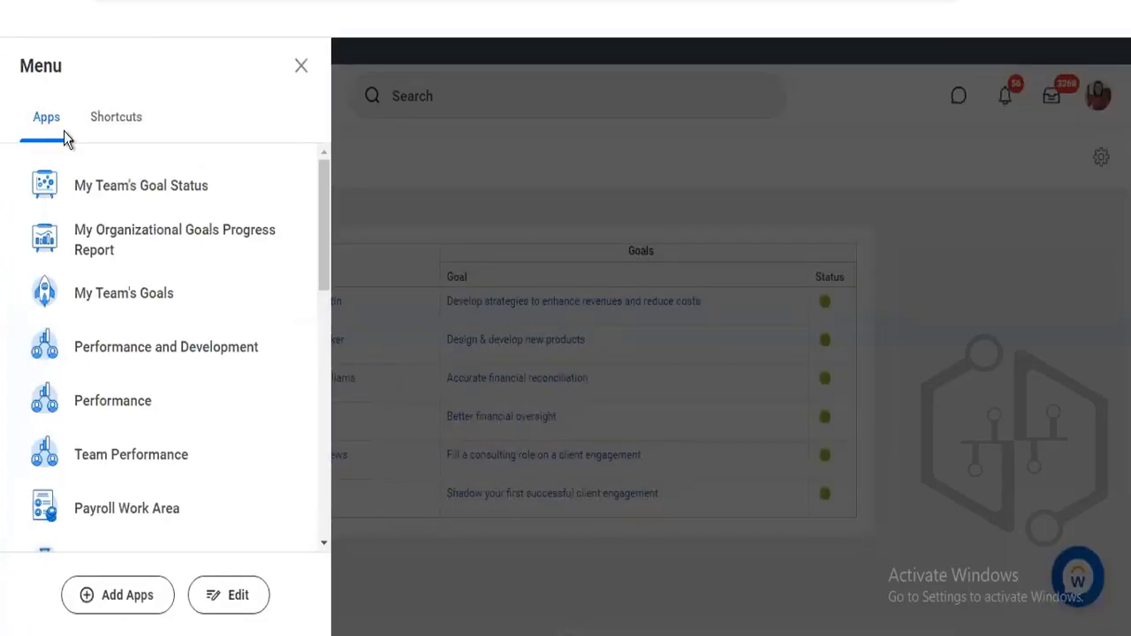
left_click(120, 189)
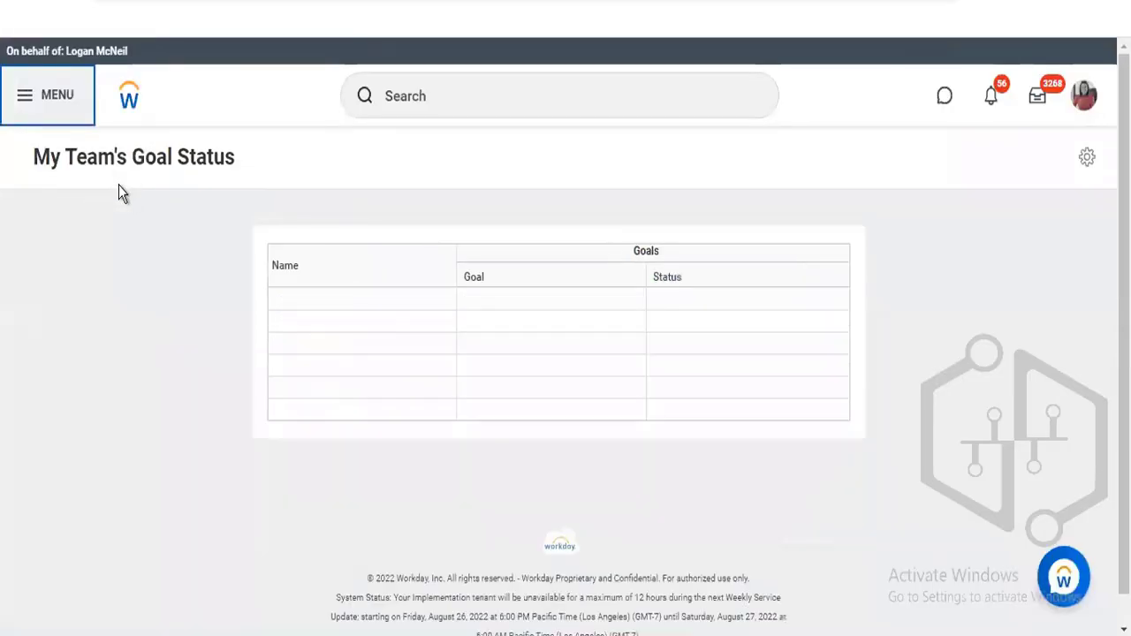
left_click(23, 101)
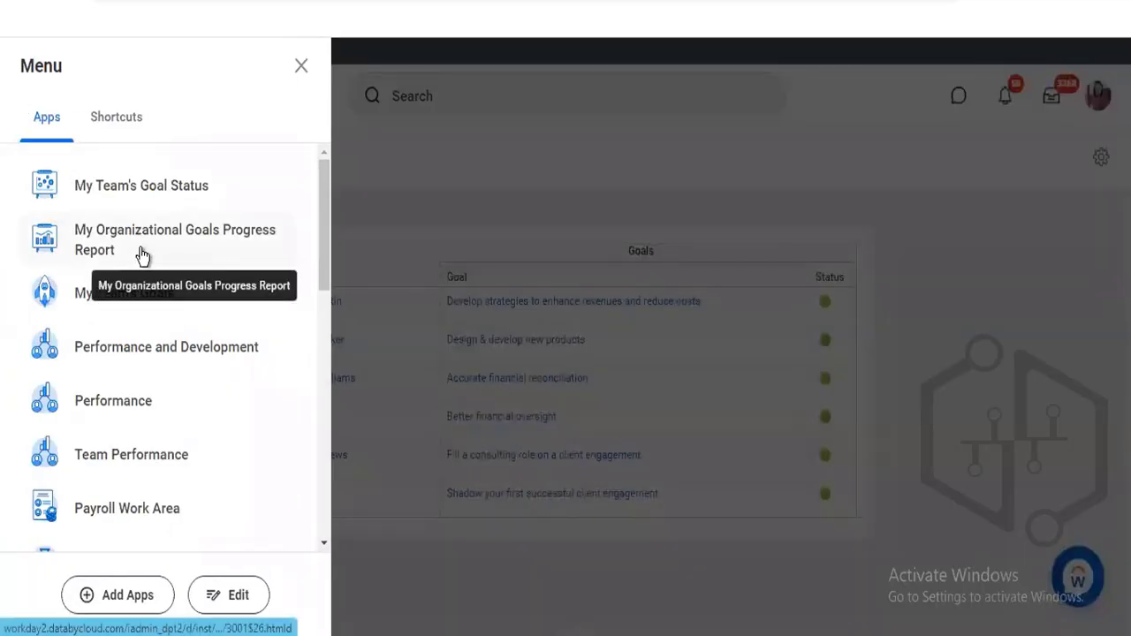
left_click(188, 255)
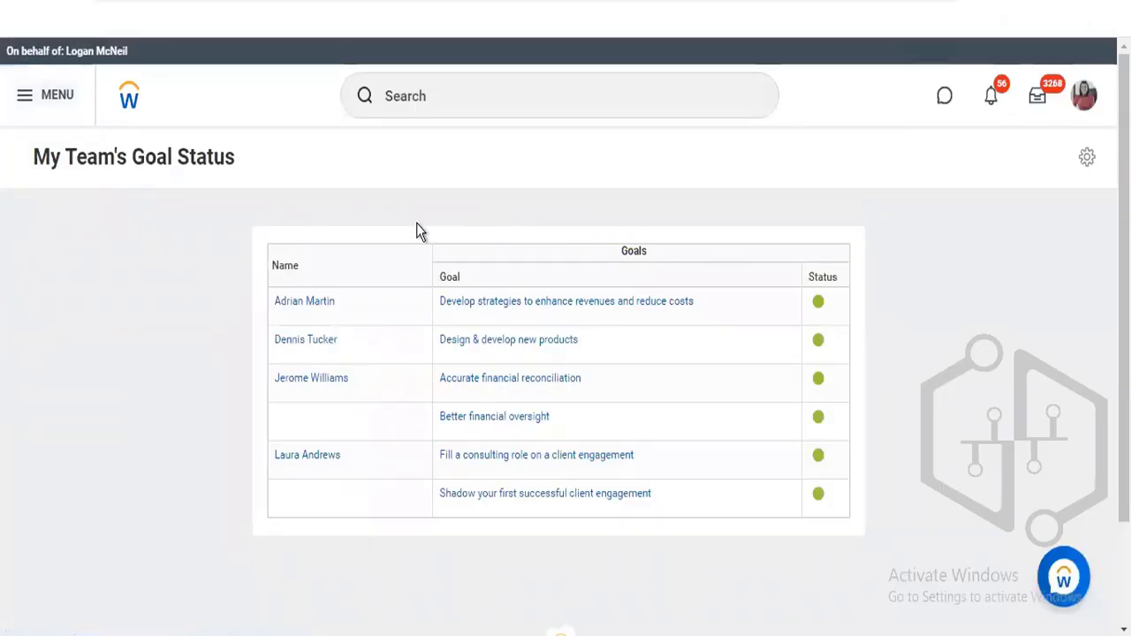
Open the goal "Develop strategies to enhance revenues and reduce costs" in a new tab, and try My Organizational Goals Progress Report again
right_click(495, 314)
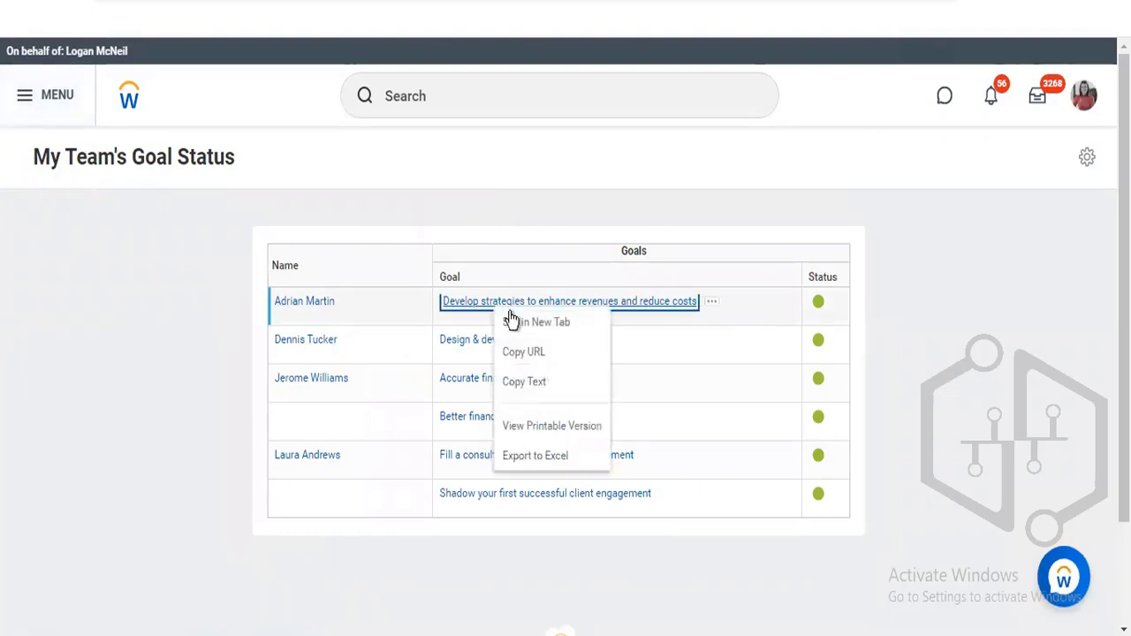
left_click(510, 321)
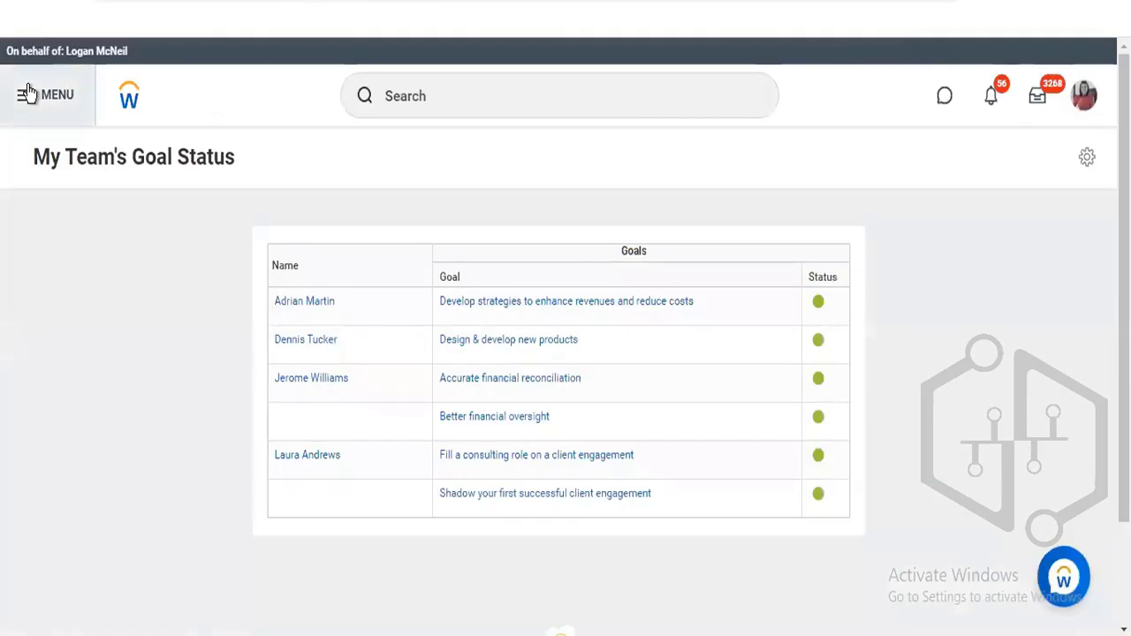
left_click(27, 94)
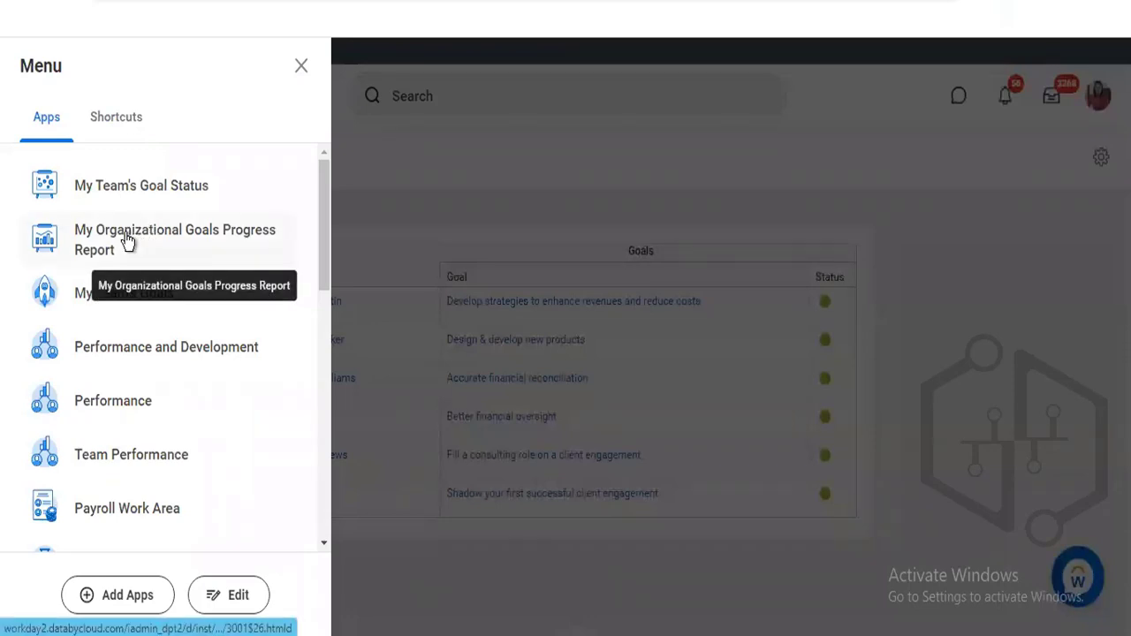
left_click(128, 241)
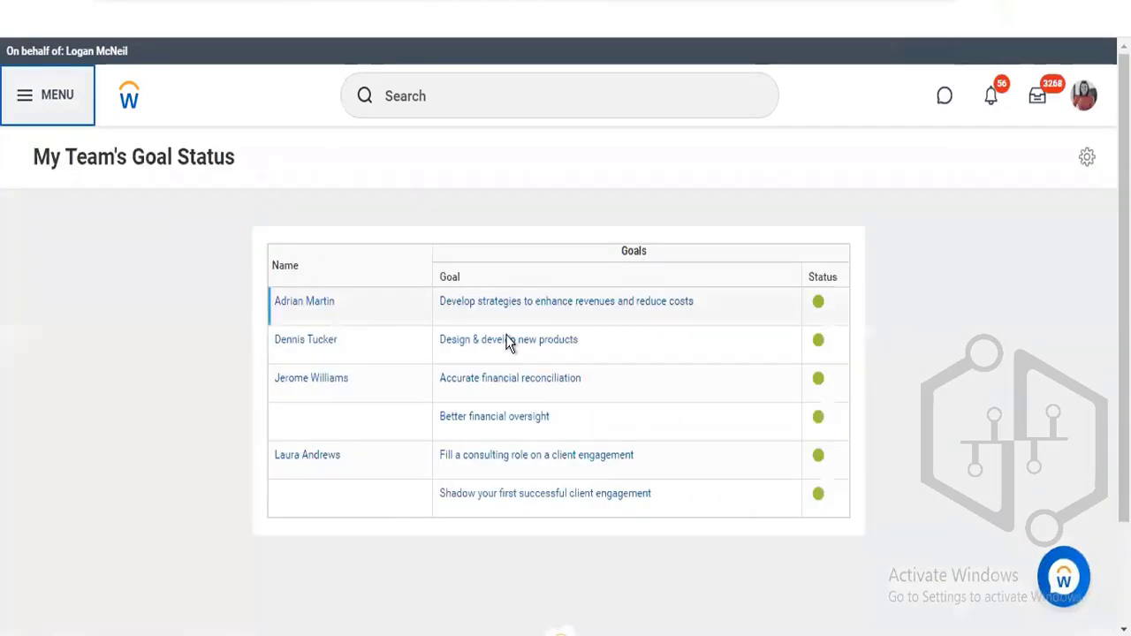
Find and open the Performance app, and view the proxied worker's goals from it
left_click(31, 103)
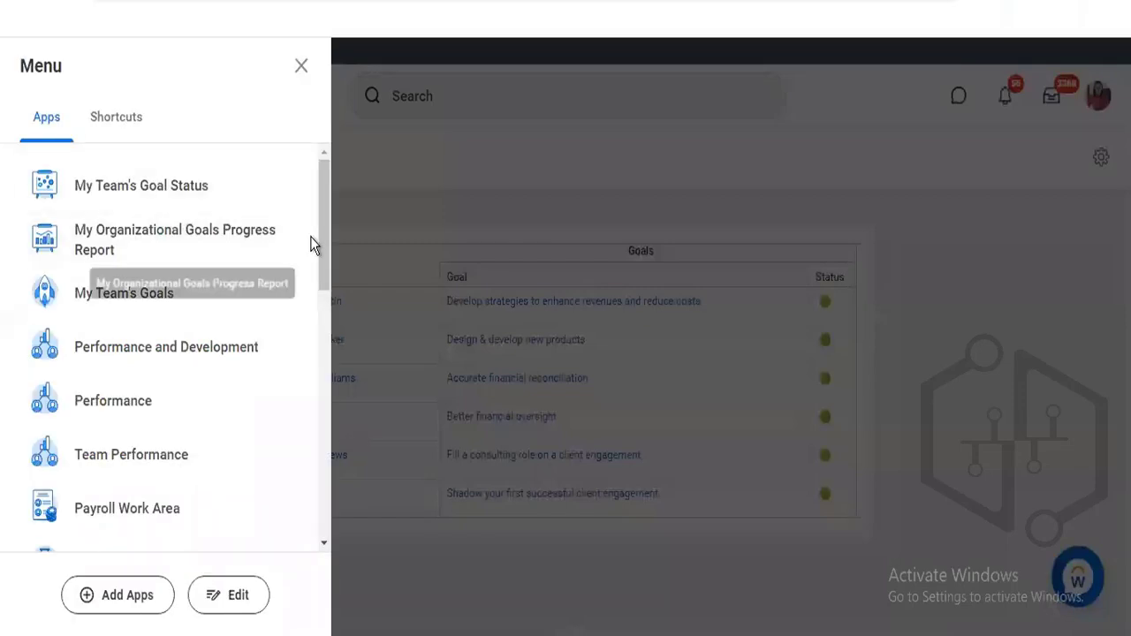
left_click_drag(321, 253, 322, 274)
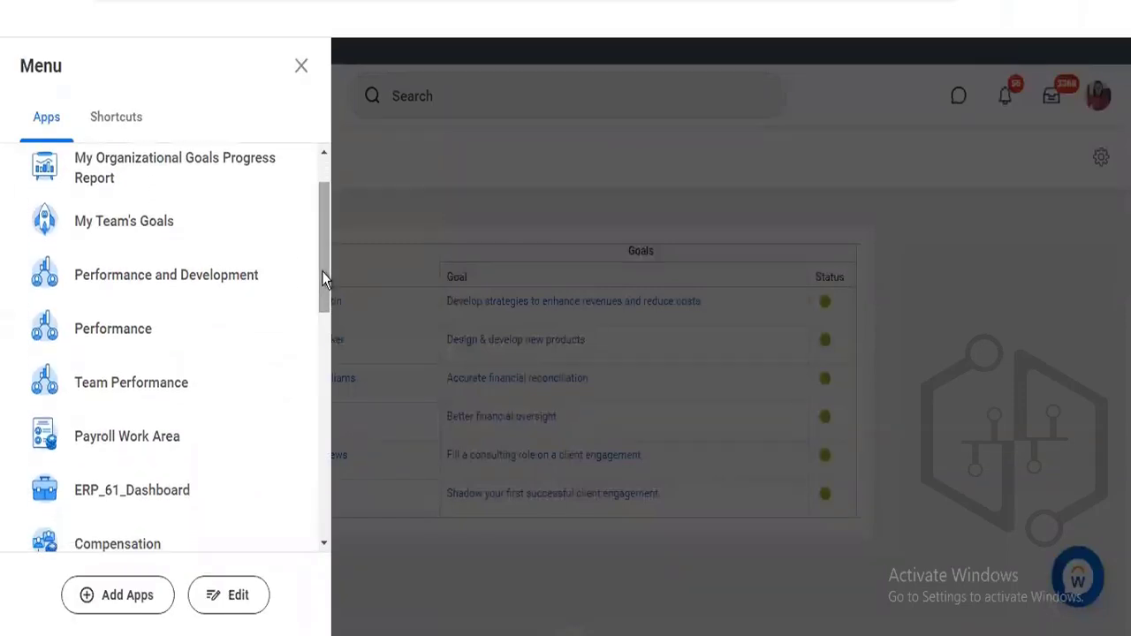
left_click(128, 347)
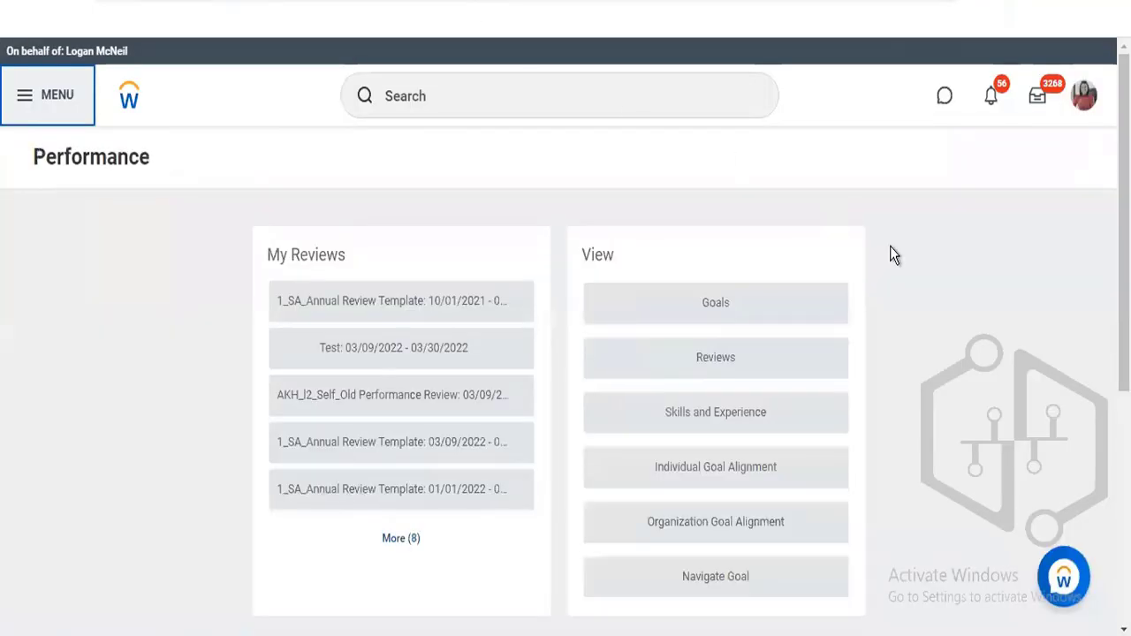
left_click(692, 308)
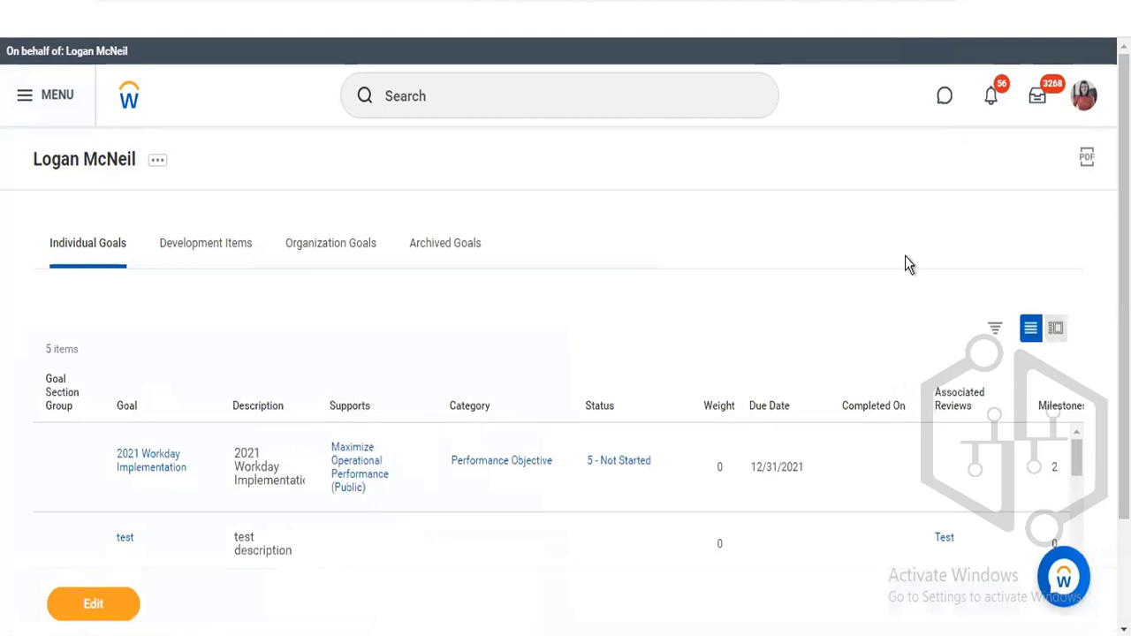
Examine the worker's individual goals, development items, organization goals and archived goals
scroll(770, 369, "down", 2)
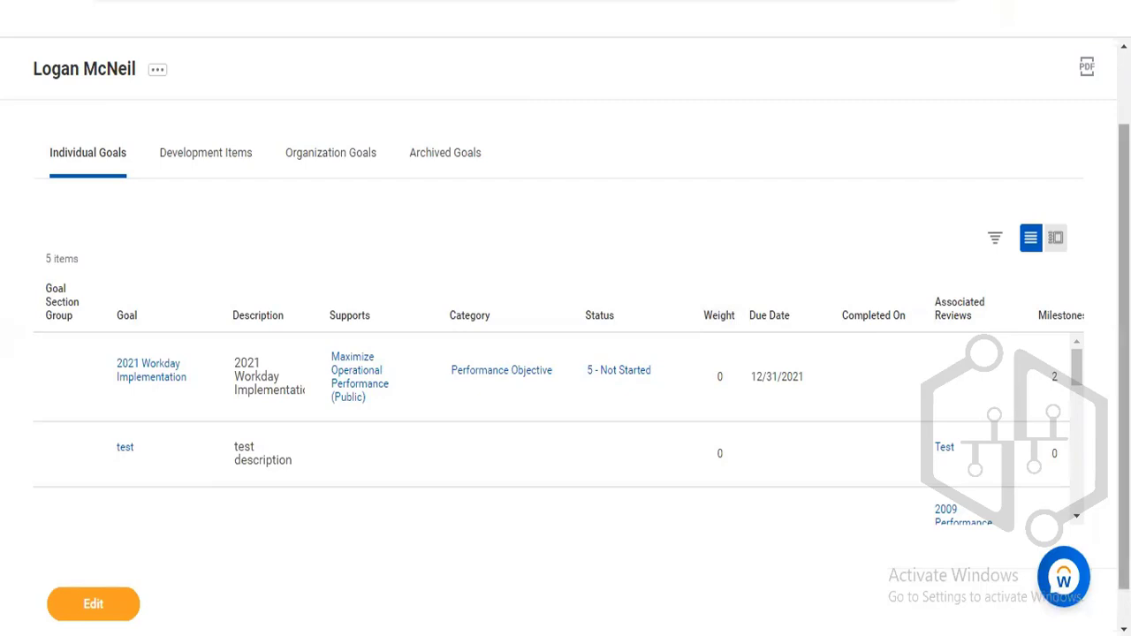
left_click_drag(1123, 387, 1122, 397)
scroll(915, 483, "down", 1)
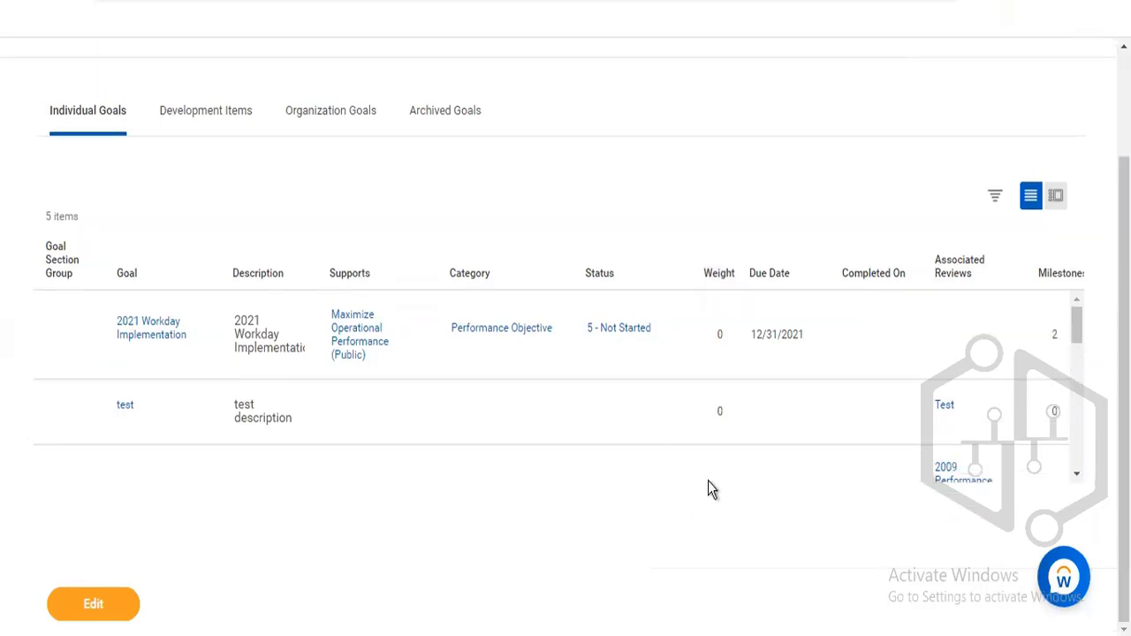
left_click(217, 126)
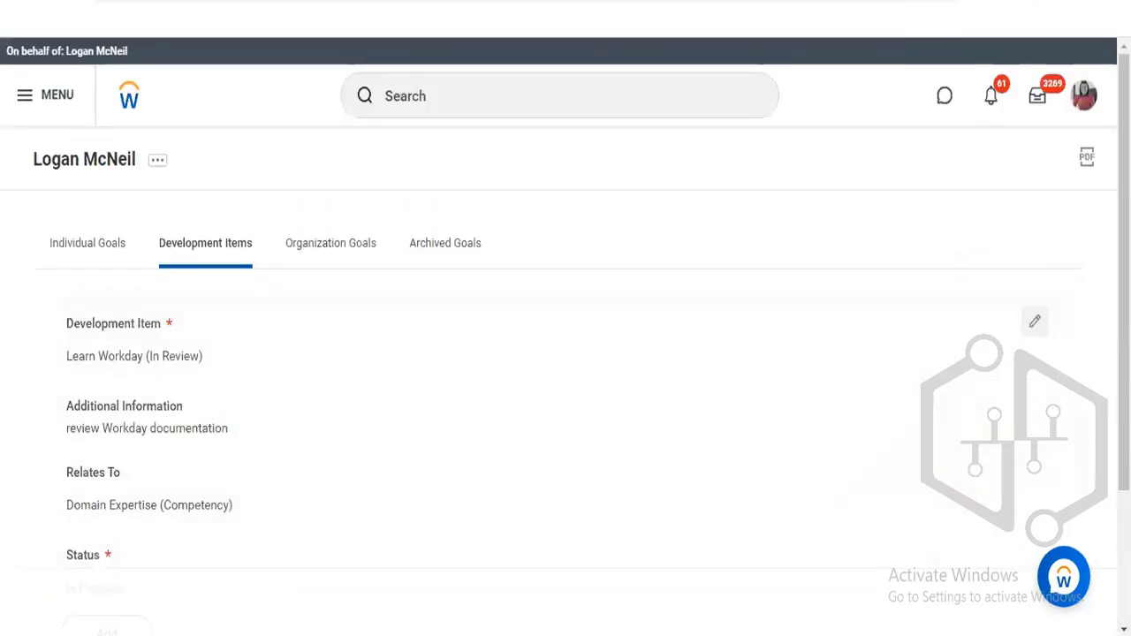
scroll(631, 460, "down", 2)
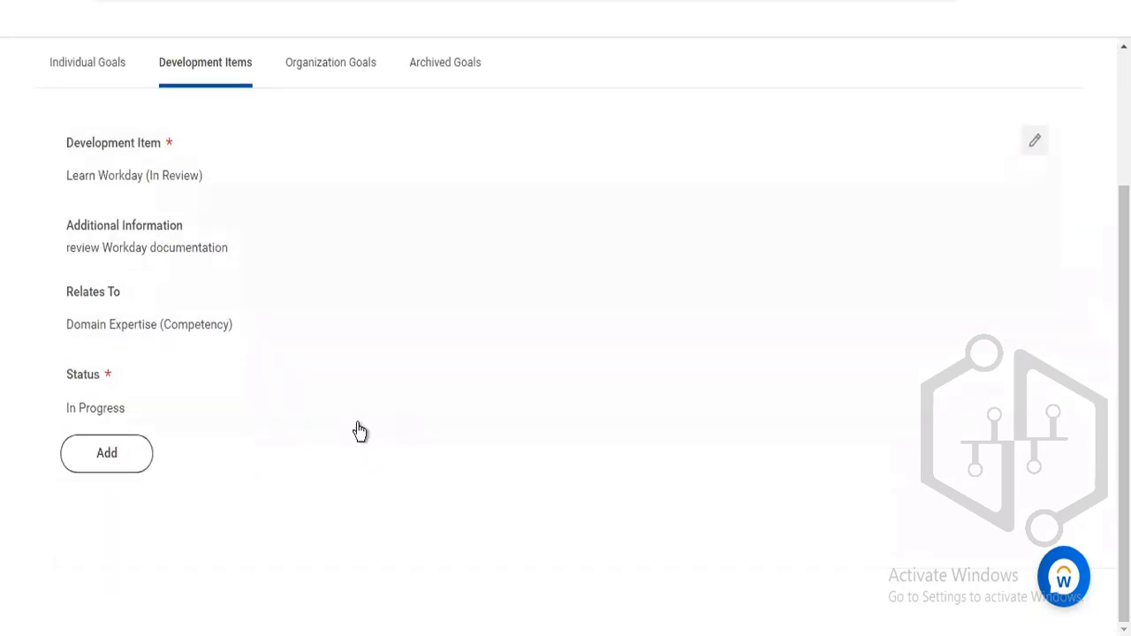
left_click(331, 76)
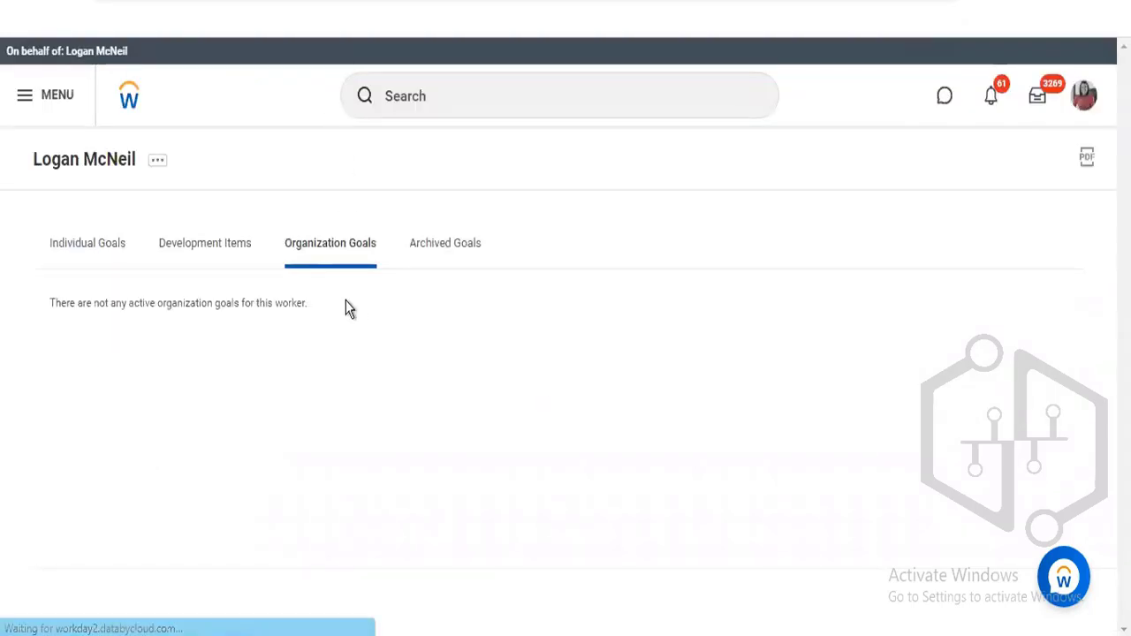
left_click(446, 249)
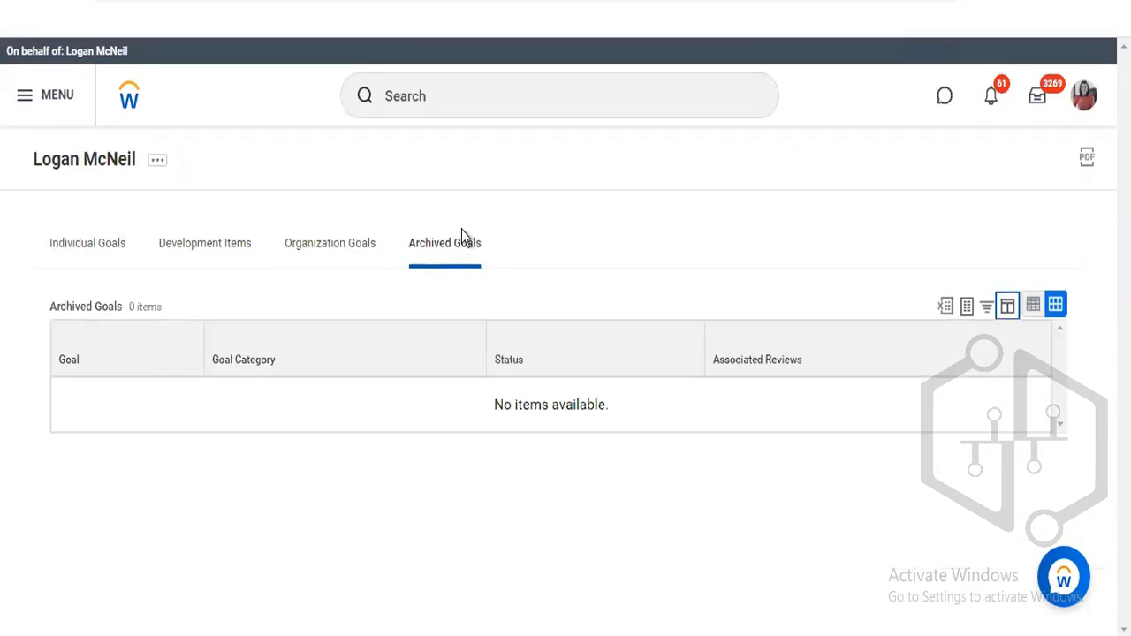
Search for "maintain goal setup" and open the Maintain Goal Setup task
left_click(454, 96)
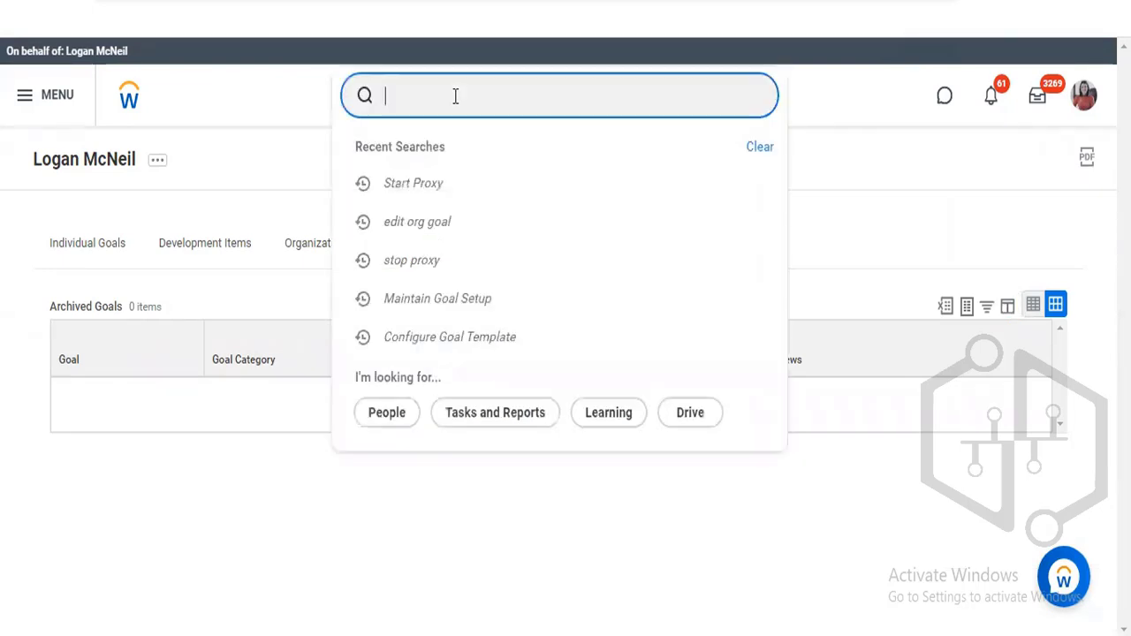
type("maintain goal setup")
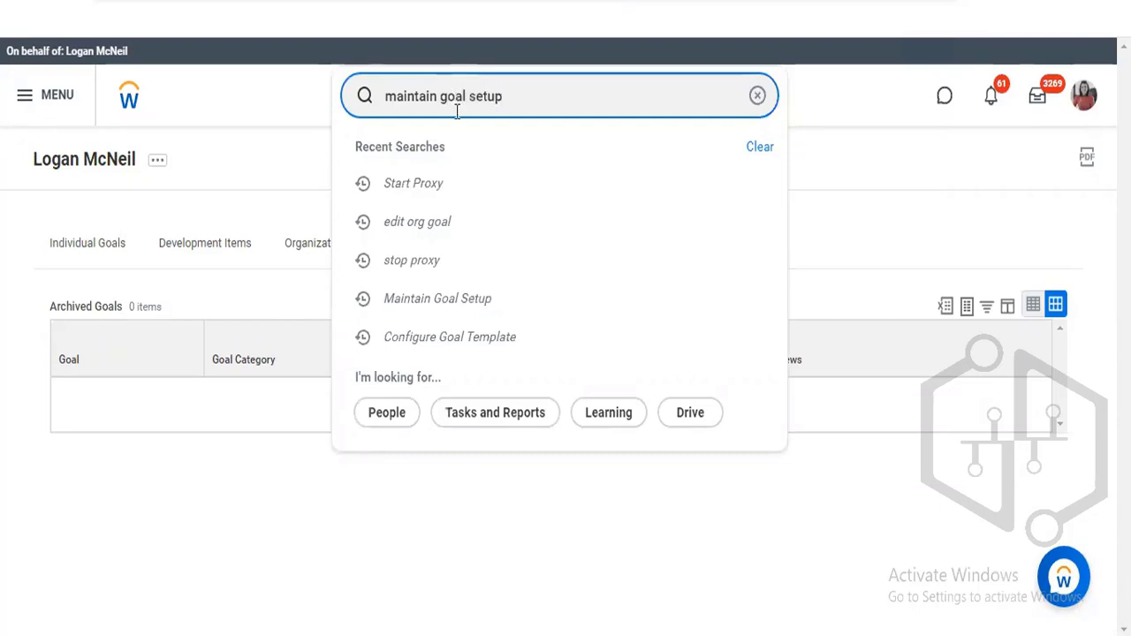
left_click(465, 150)
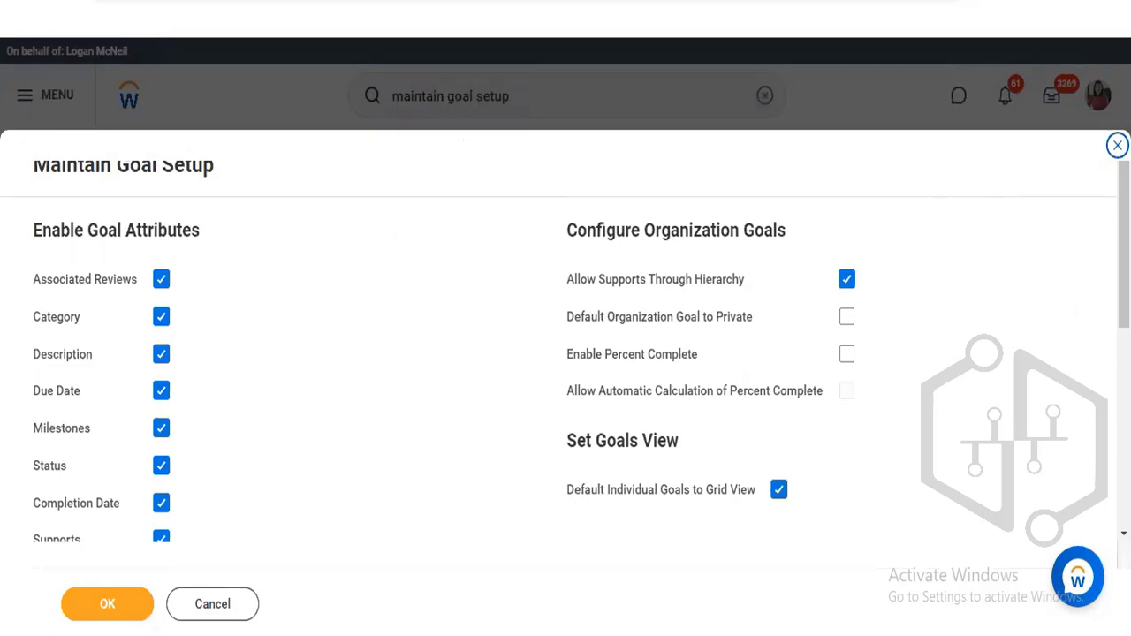
Examine the goal attributes, organization goal options, goals view, review settings and related maintenance tasks in Maintain Goal Setup
scroll(1120, 229, "down", 4)
scroll(565, 336, "down", 1)
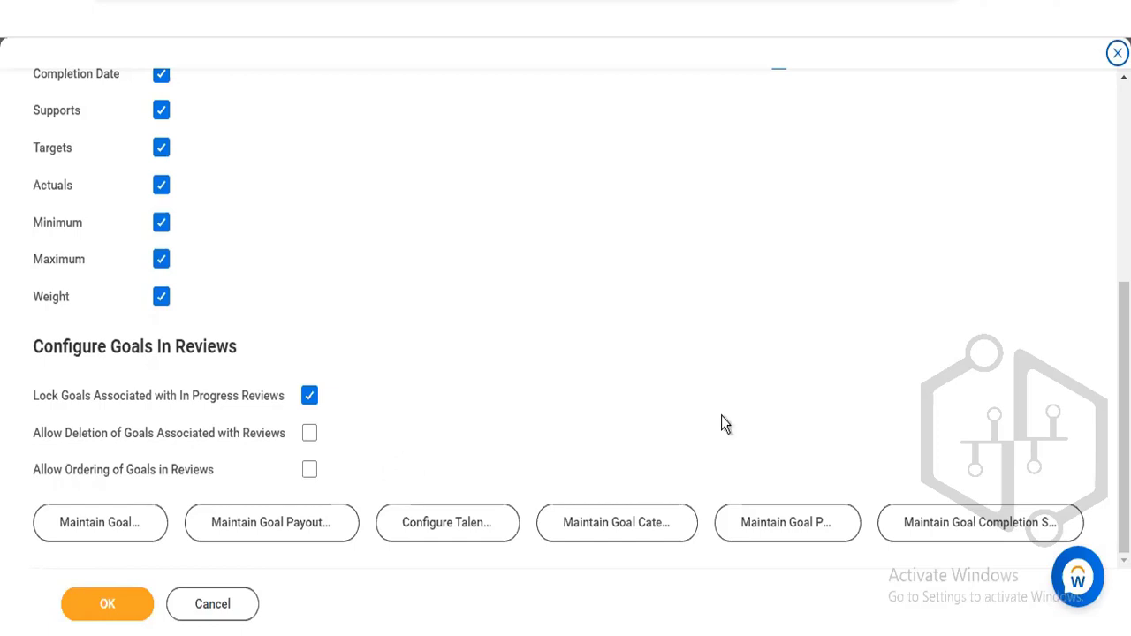
scroll(580, 318, "up", 3)
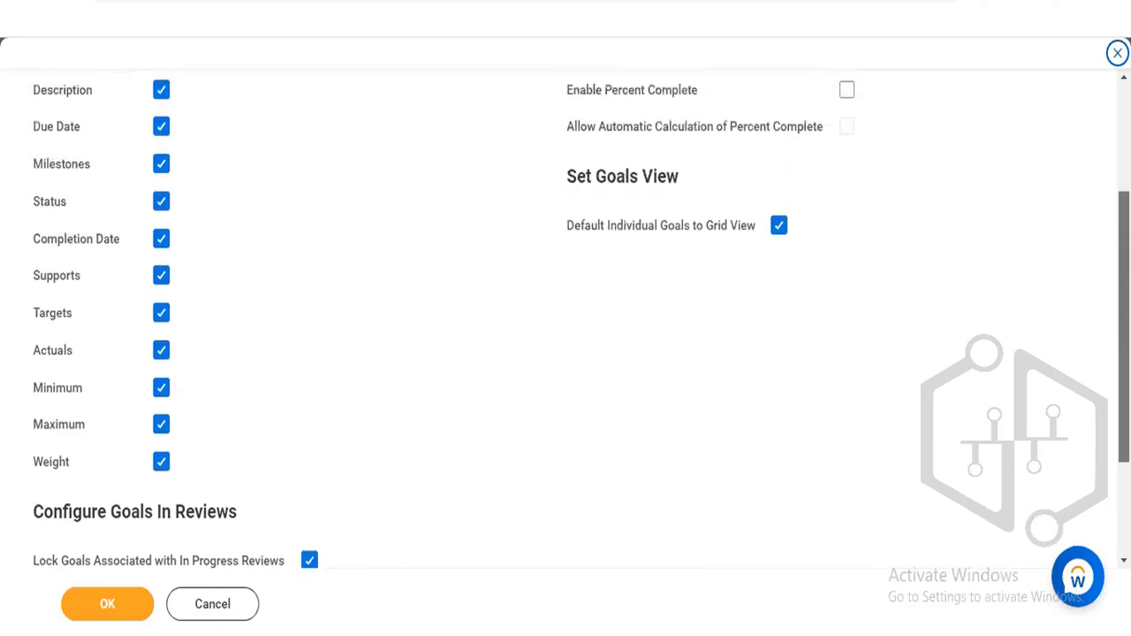
scroll(581, 318, "down", 3)
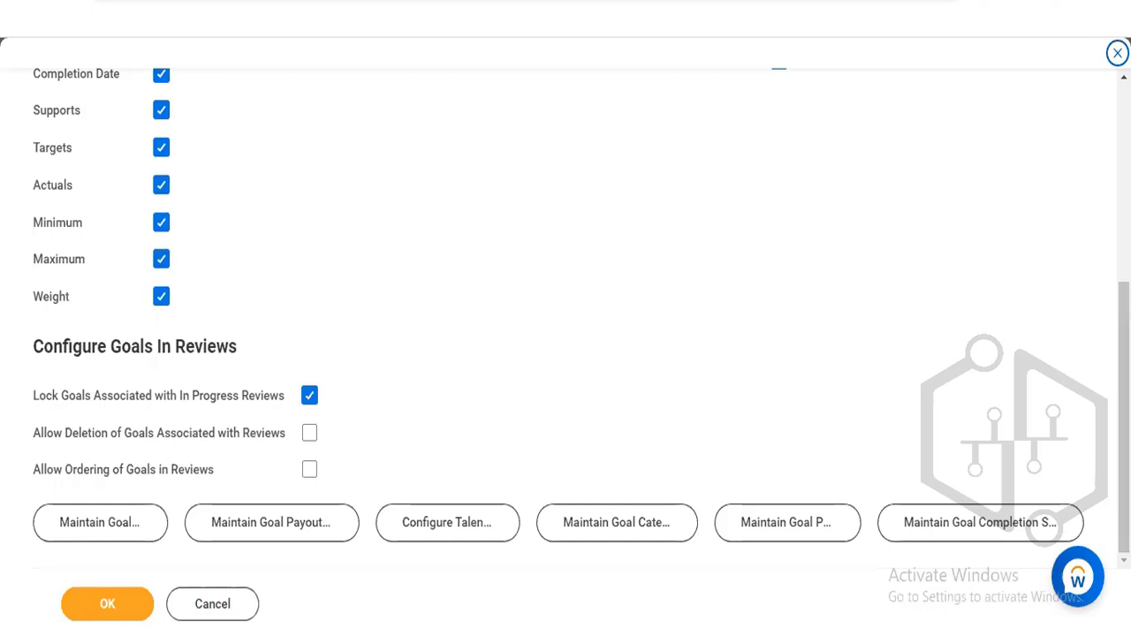
left_click_drag(1124, 416, 1123, 220)
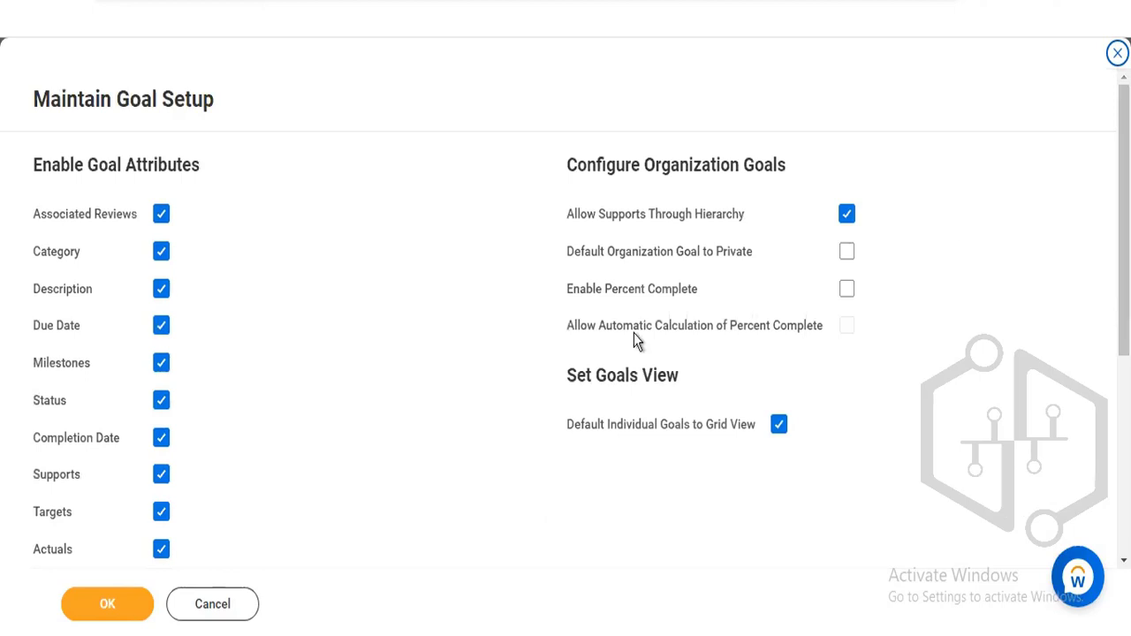
mouse_move(636, 341)
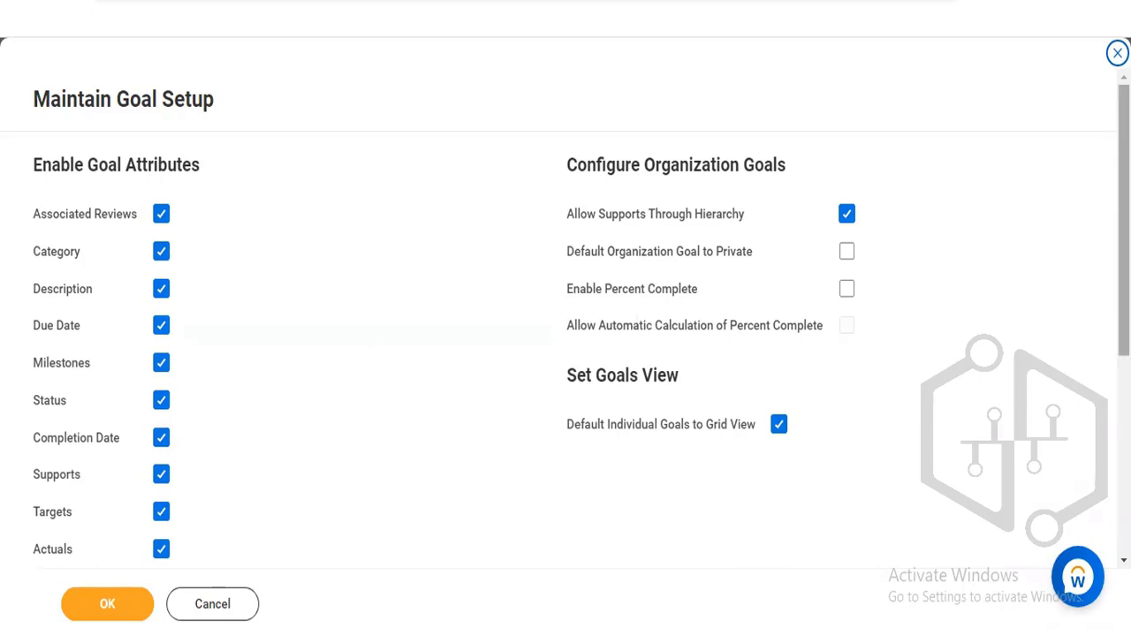
scroll(565, 323, "down", 1)
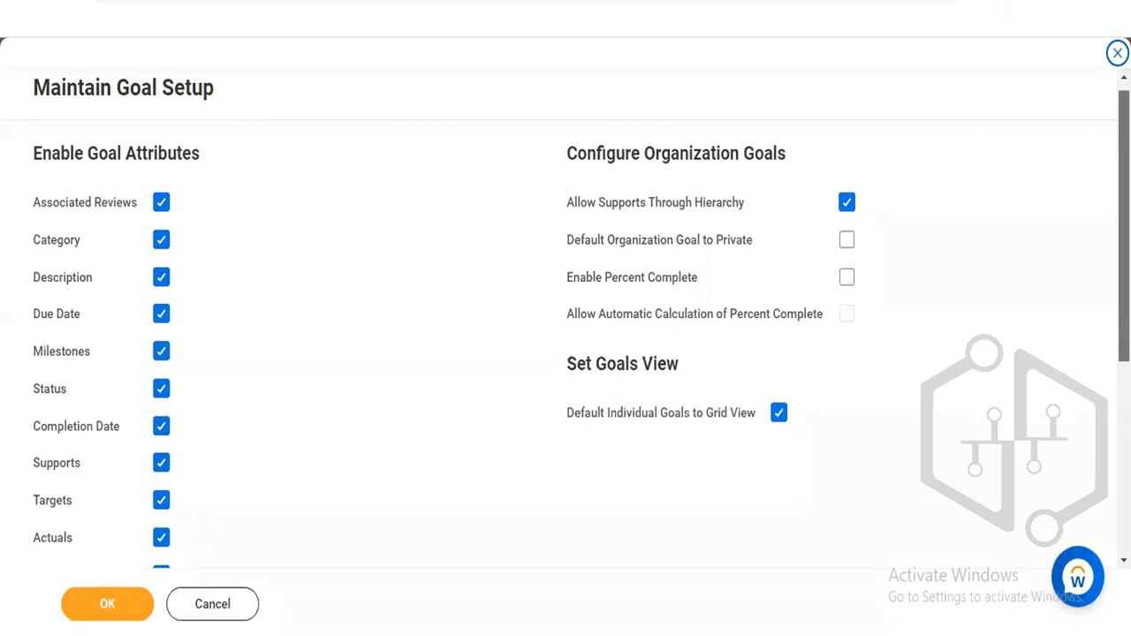
scroll(565, 324, "down", 5)
scroll(581, 318, "down", 1)
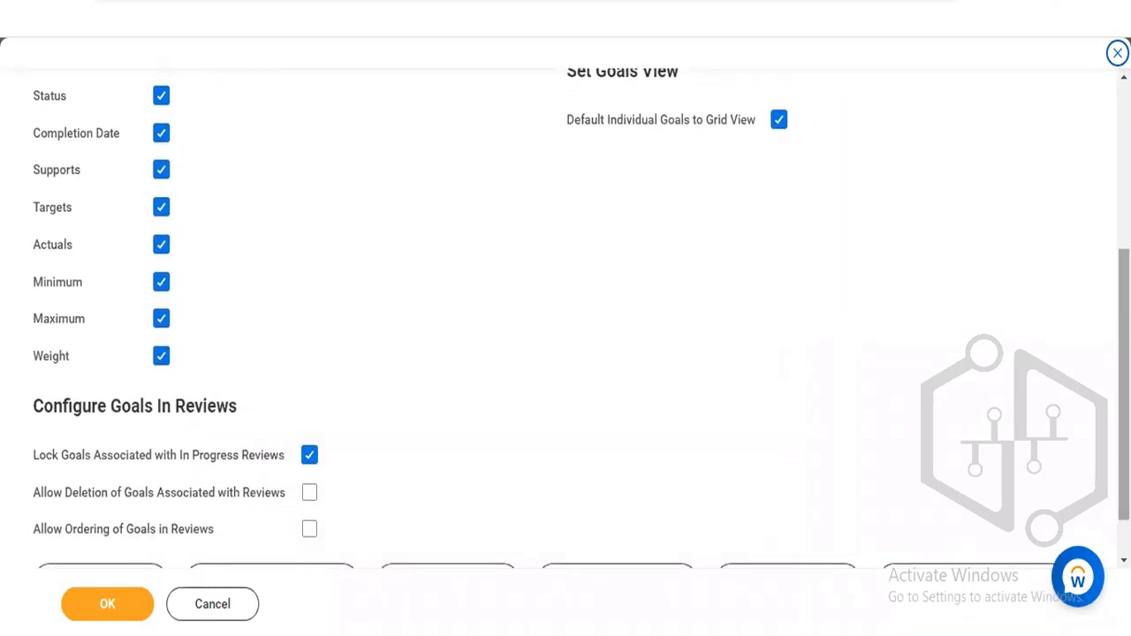
scroll(564, 323, "down", 1)
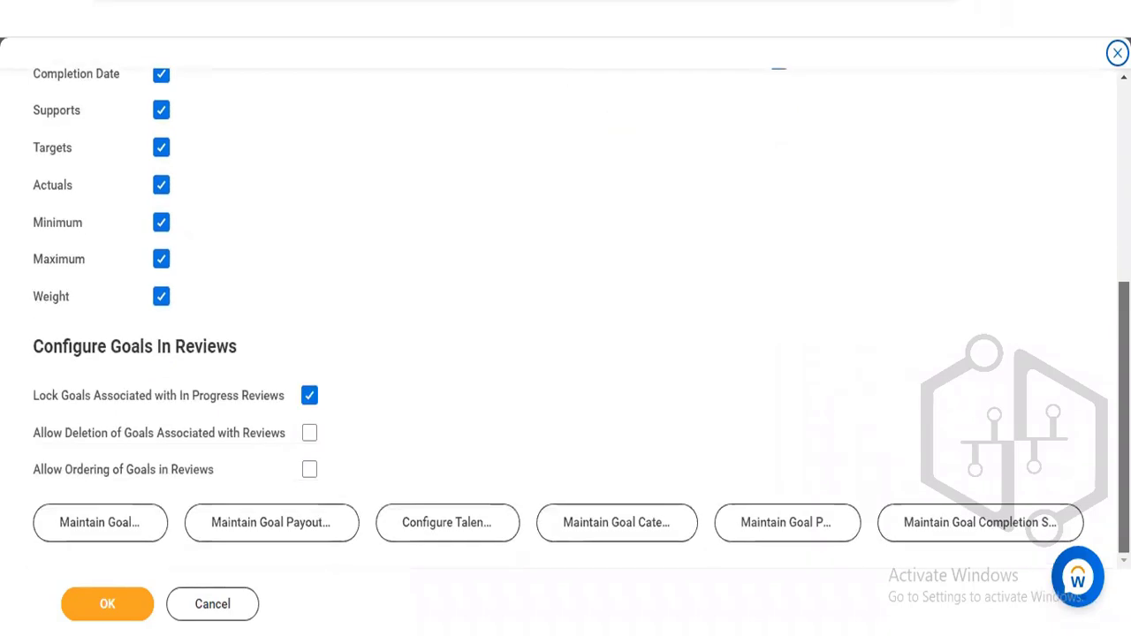
scroll(565, 324, "up", 6)
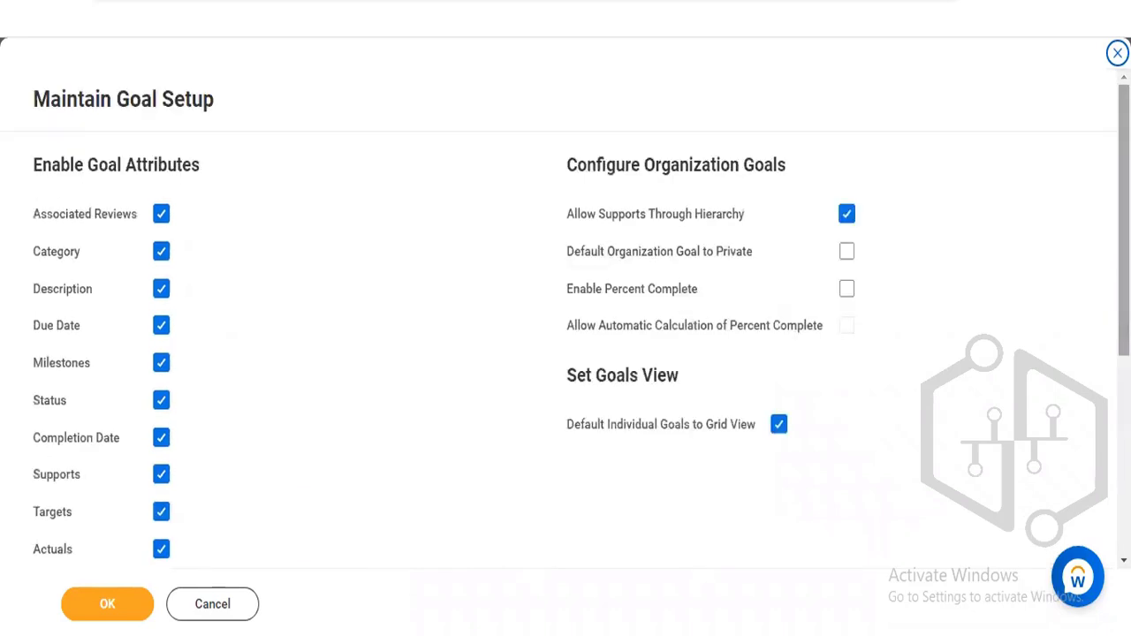
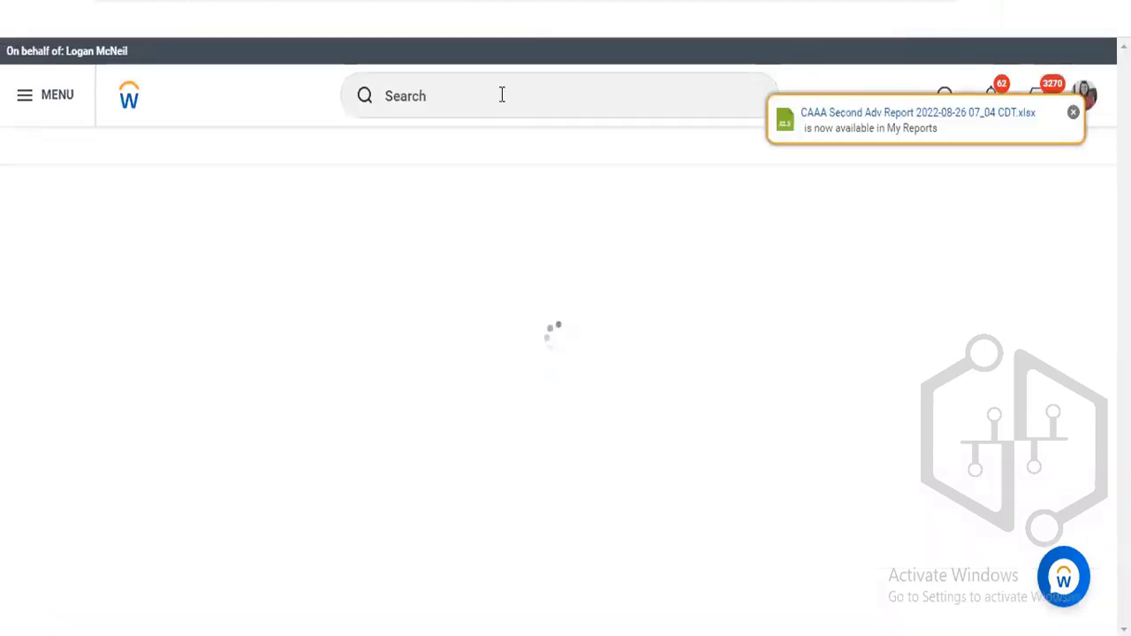
Search for "maintai goal categories" and open the Maintain Goal Categories task
left_click(500, 94)
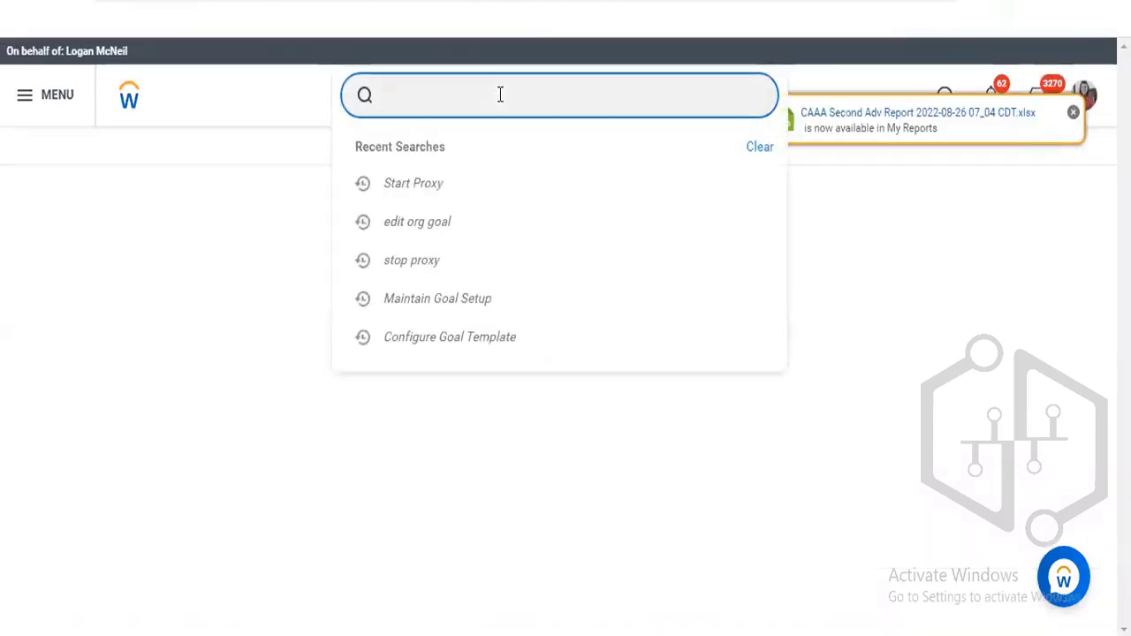
type("maintai ")
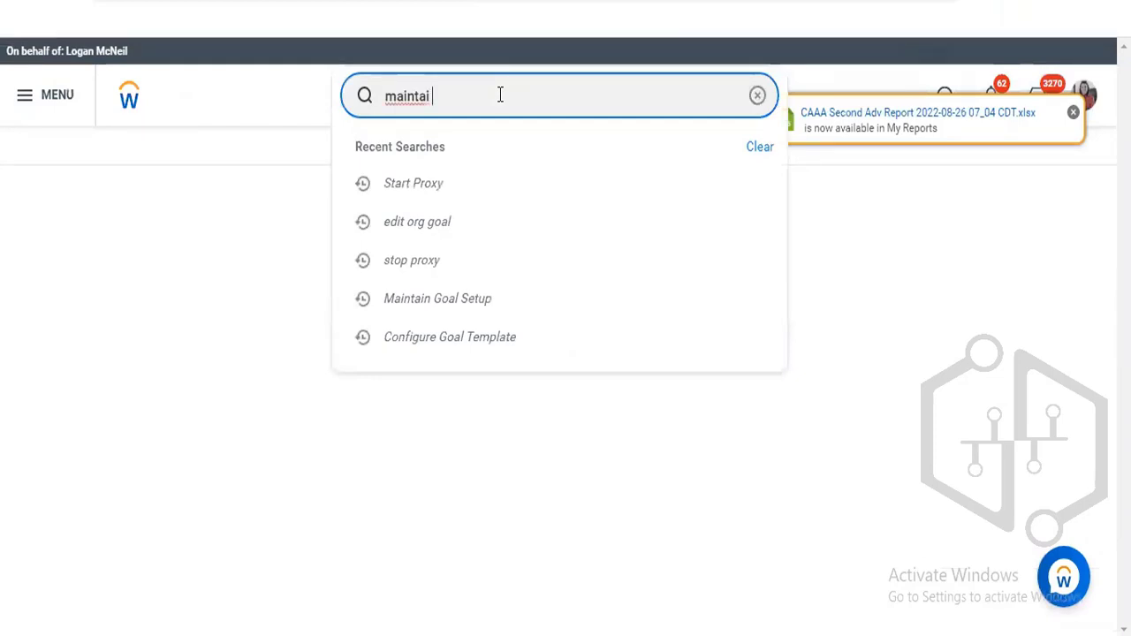
type("goal categ")
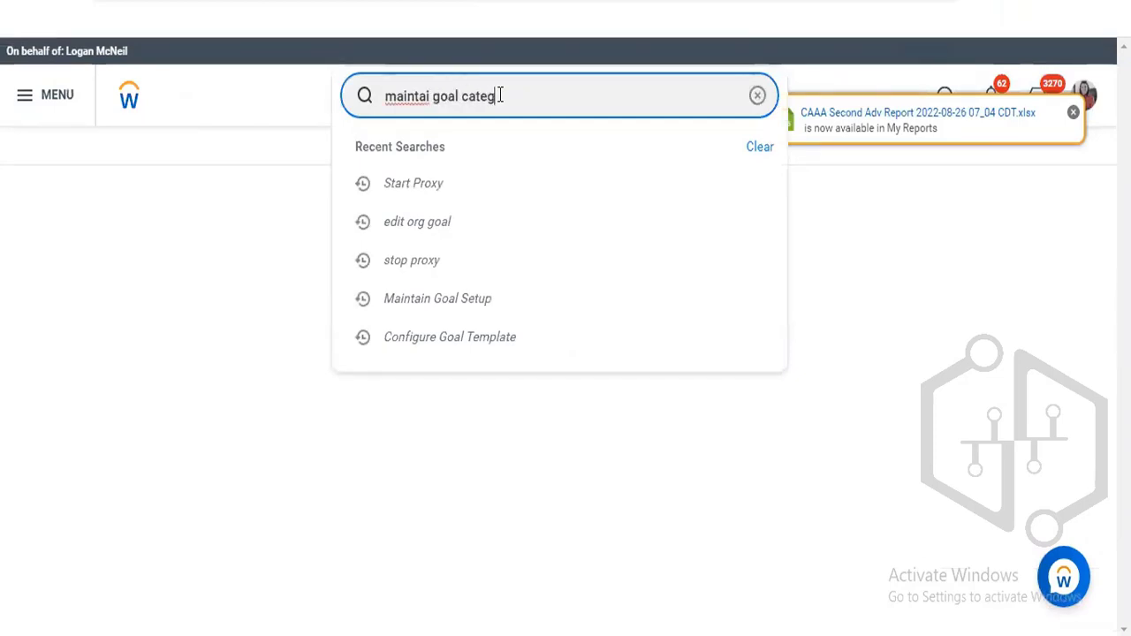
type("ories")
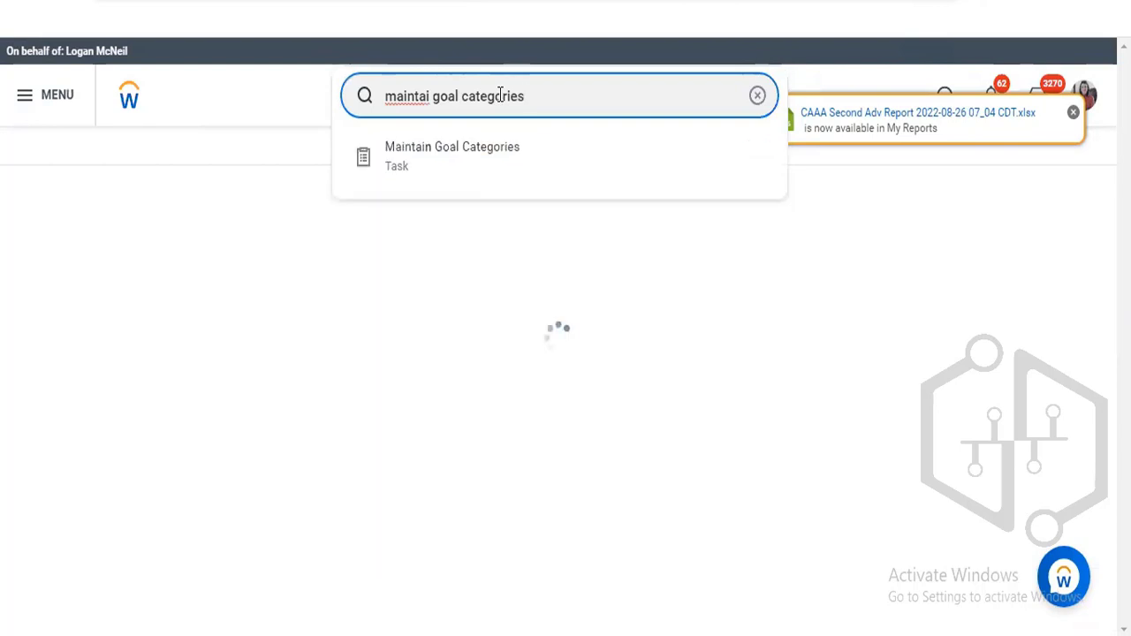
left_click(477, 155)
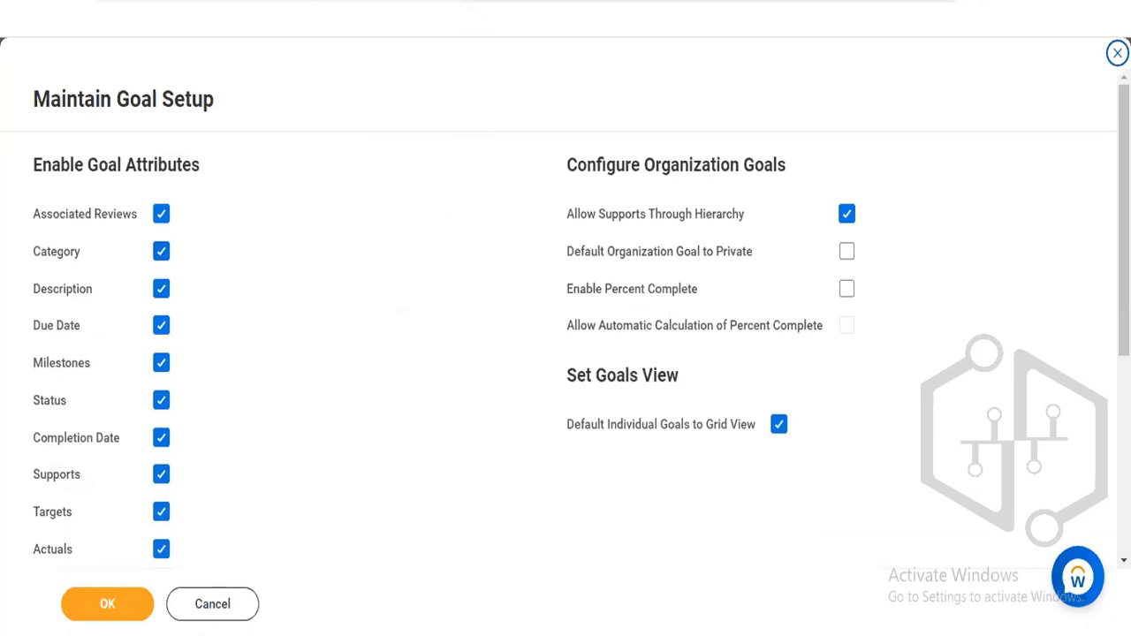
Disable the Category goal attribute in Maintain Goal Setup, review the remaining settings, and enable Category again
scroll(565, 318, "down", 4)
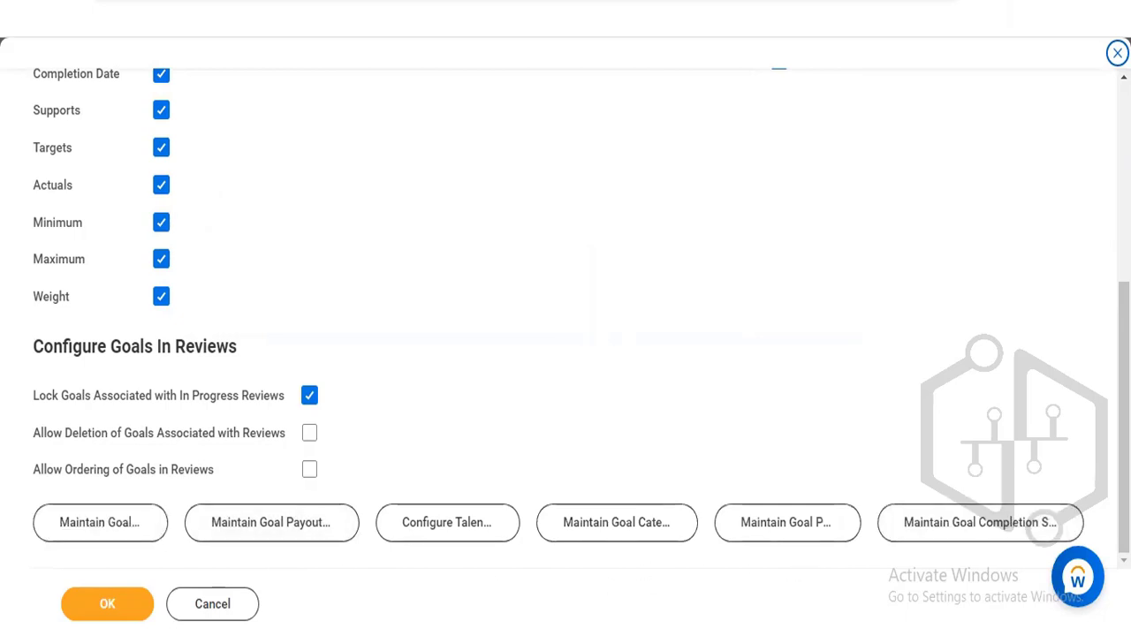
left_click_drag(1124, 398, 1125, 195)
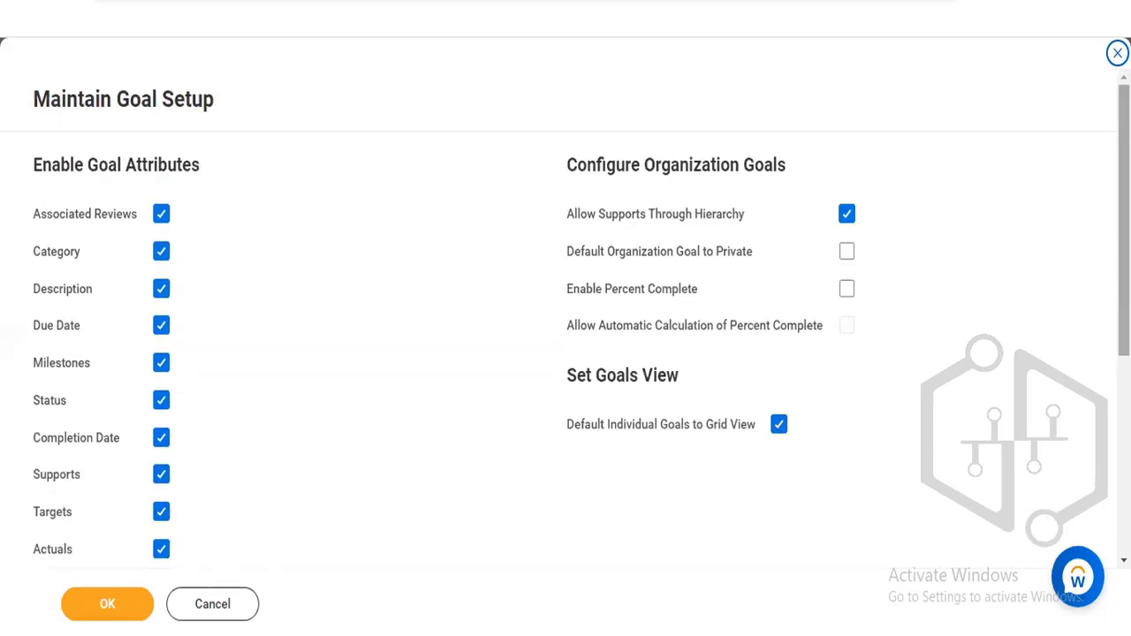
left_click(163, 253)
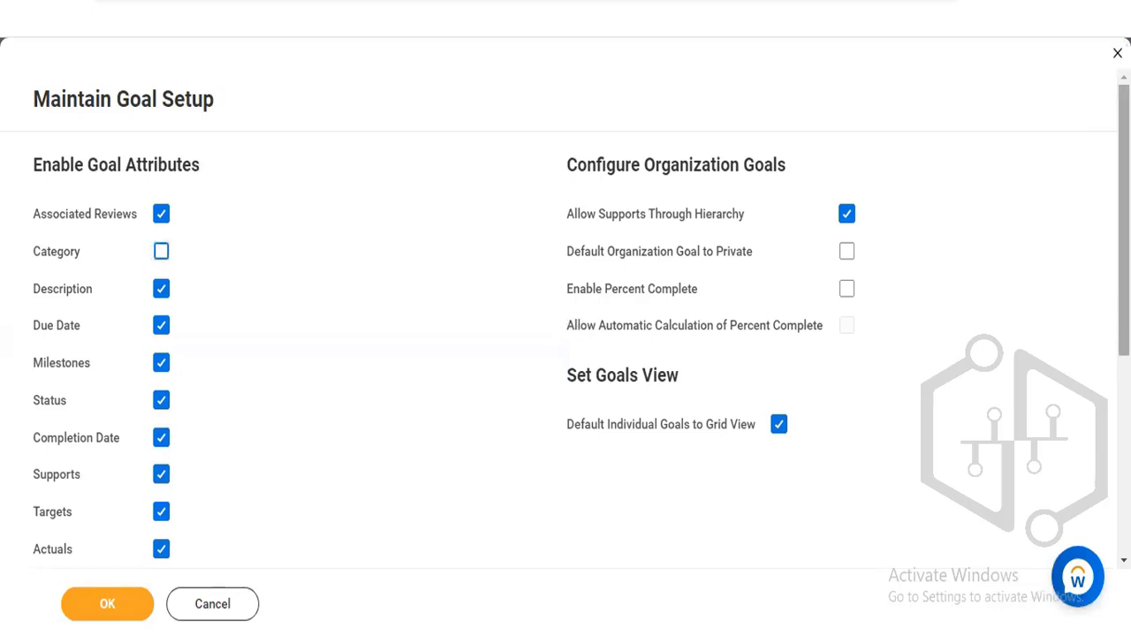
scroll(565, 315, "down", 5)
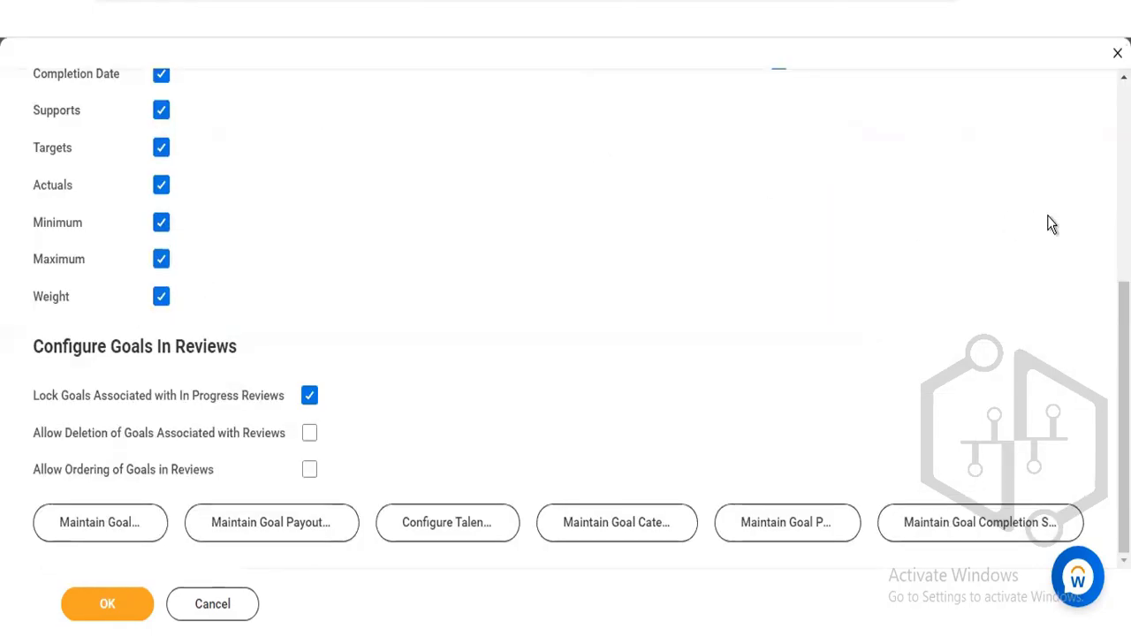
left_click_drag(1124, 406, 1123, 209)
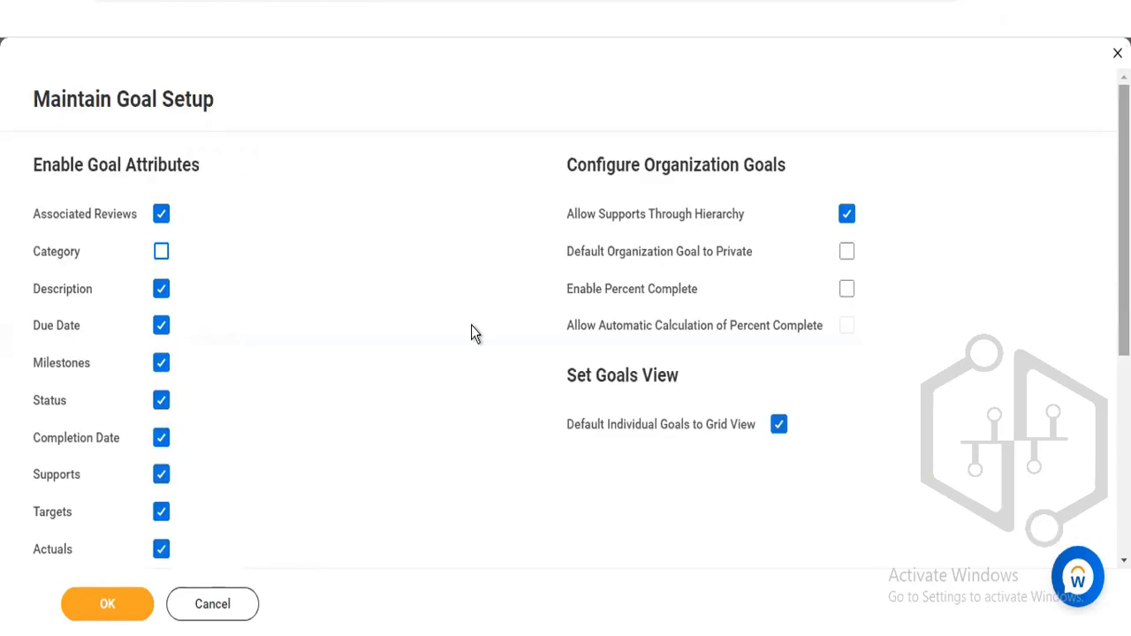
left_click(161, 254)
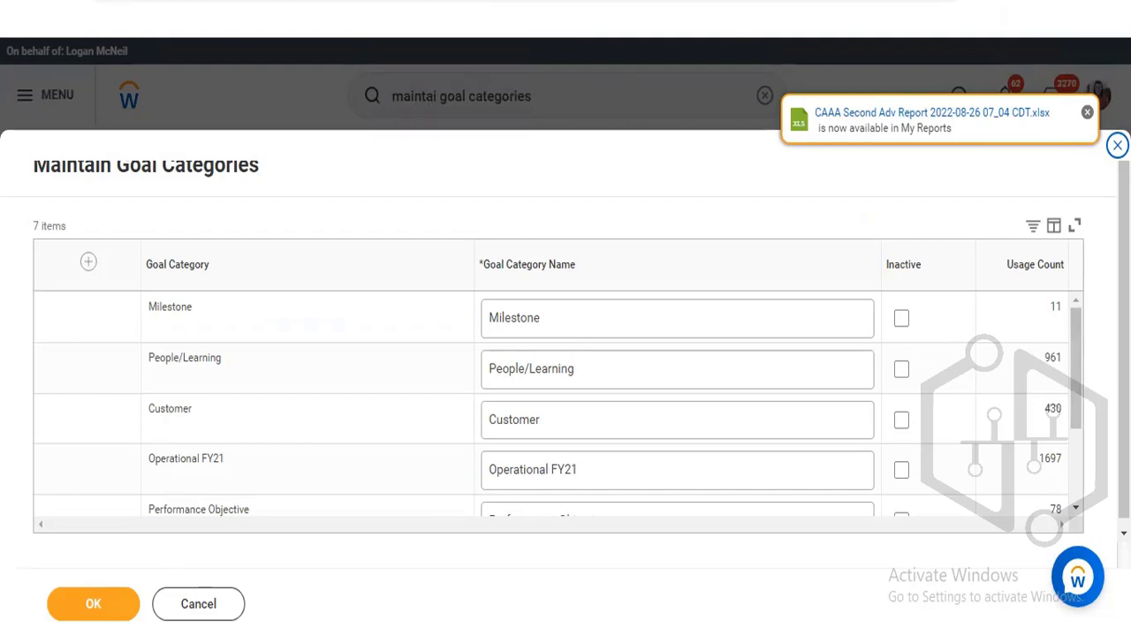
Examine the list of goal categories in Maintain Goal Categories and dismiss the report notification
left_click_drag(1076, 380, 1082, 447)
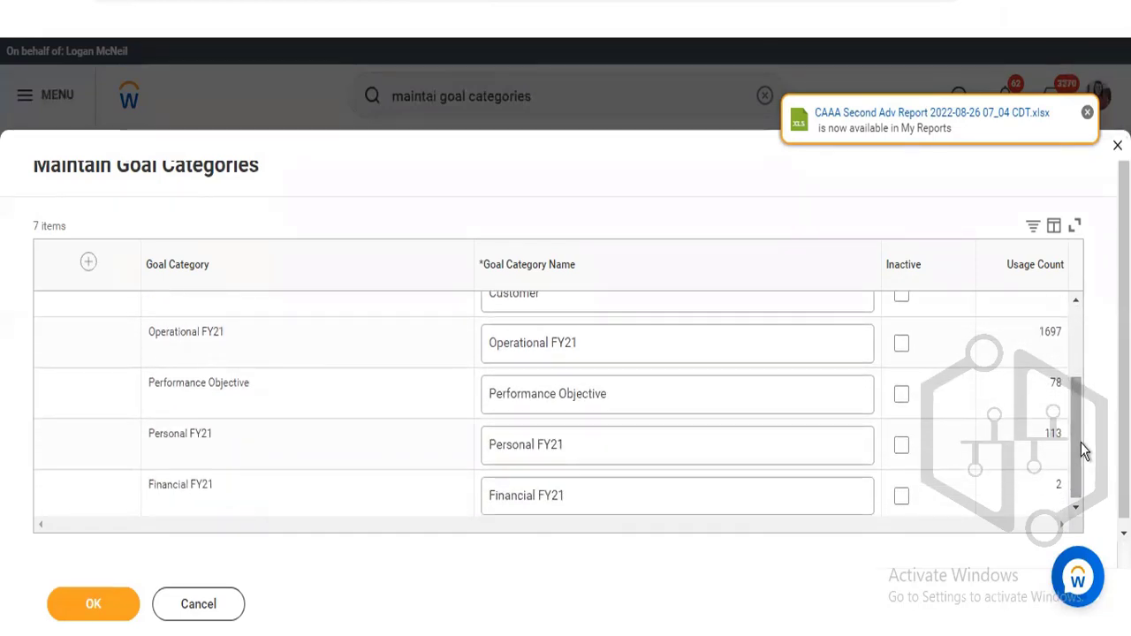
left_click_drag(1078, 443, 1079, 451)
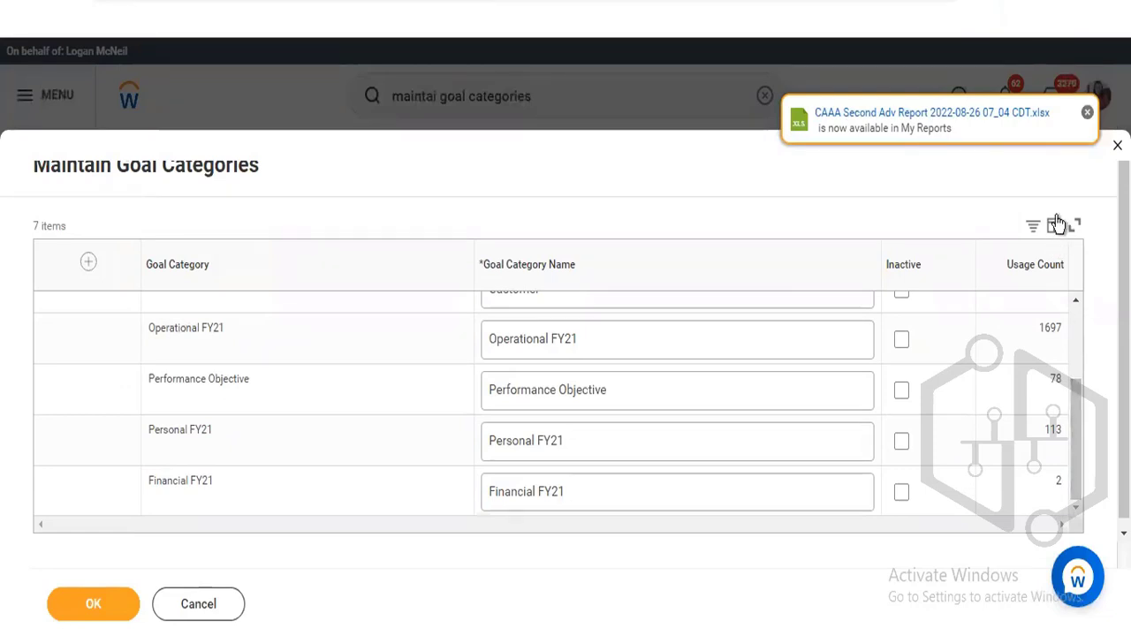
left_click(1086, 115)
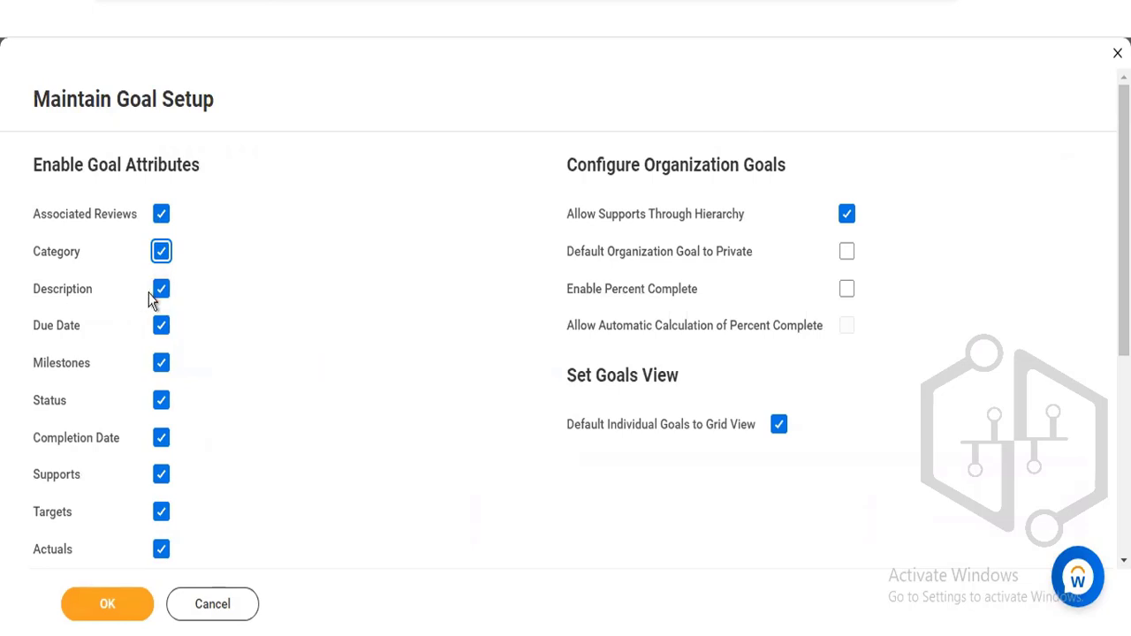
Examine the goal attributes from Description through Weight and the related Maintain Goal Periods task in Maintain Goal Setup
mouse_move(161, 290)
mouse_move(77, 406)
scroll(956, 542, "down", 5)
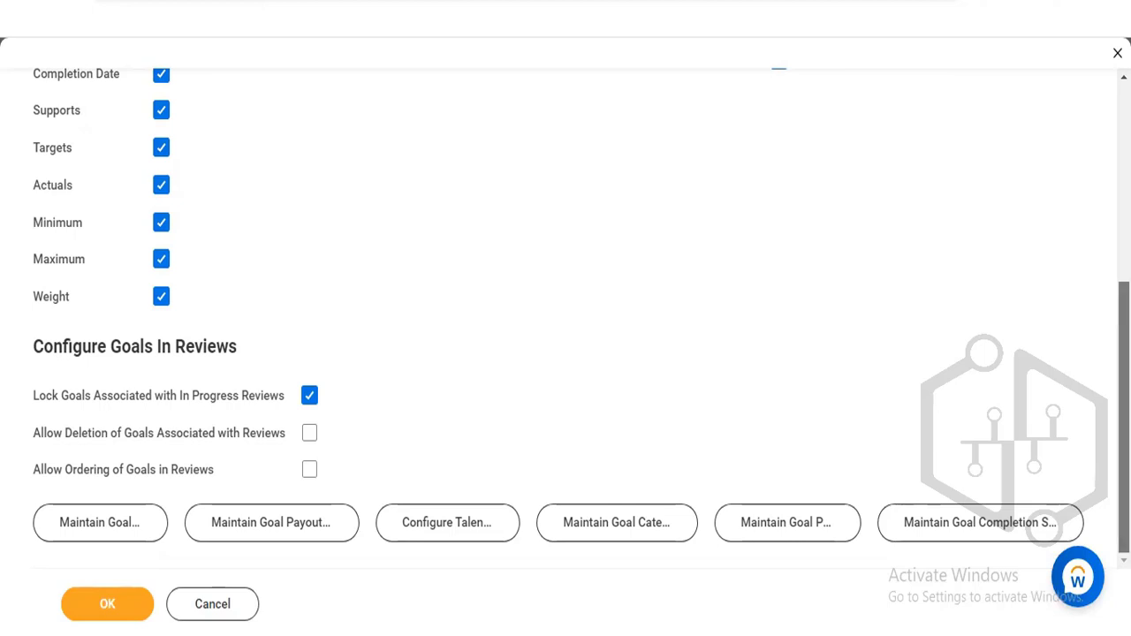
scroll(565, 327, "up", 3)
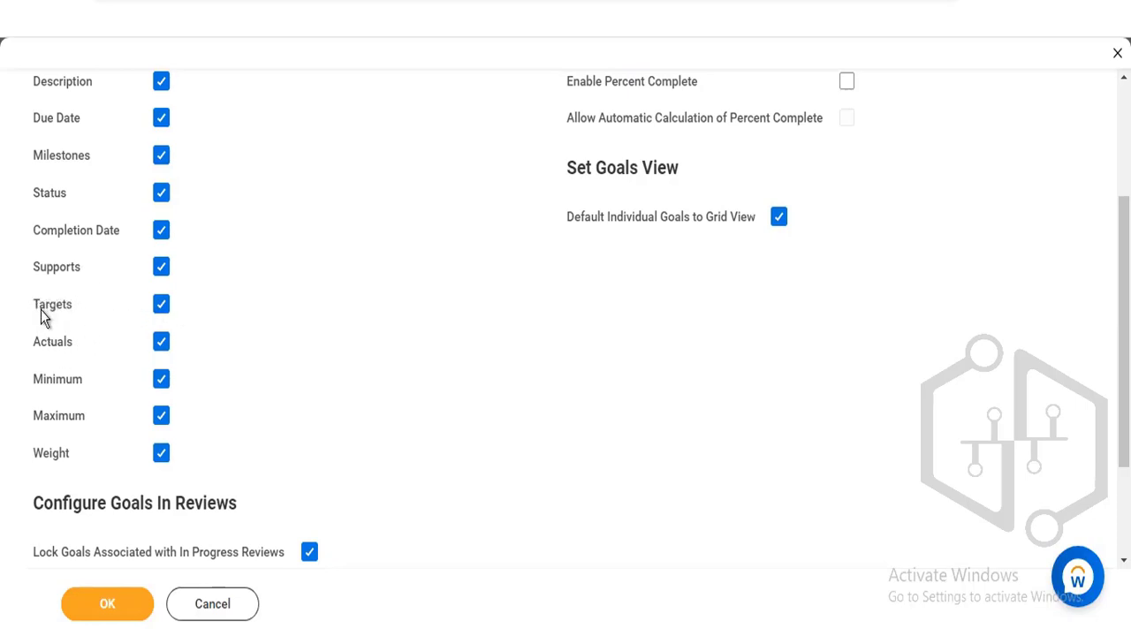
mouse_move(41, 311)
mouse_move(64, 350)
scroll(822, 388, "down", 2)
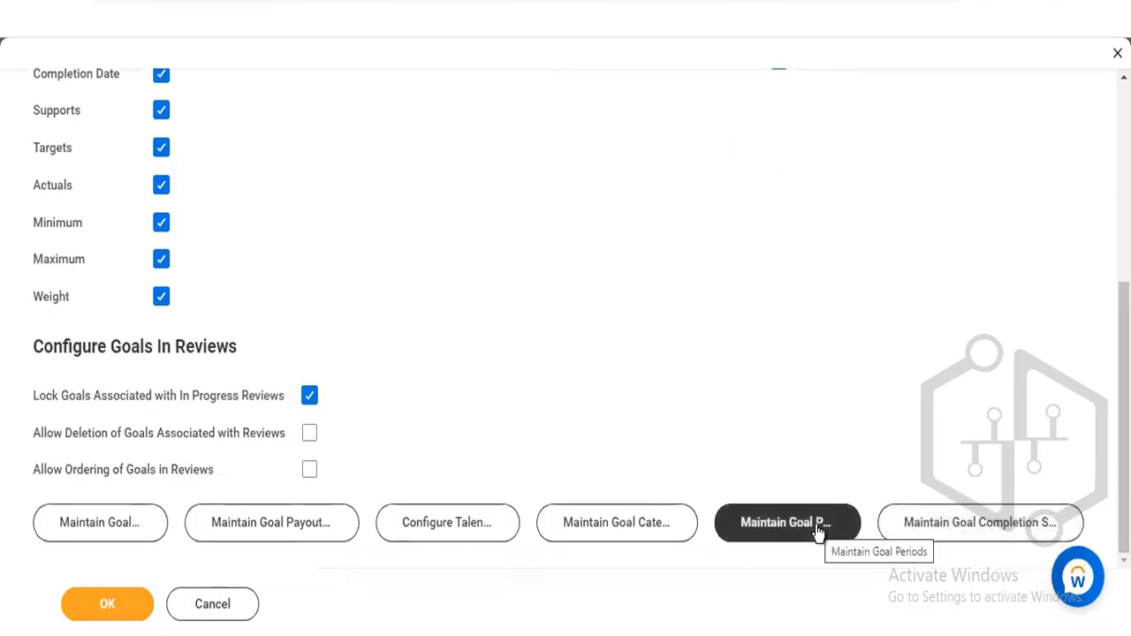
scroll(566, 318, "up", 1)
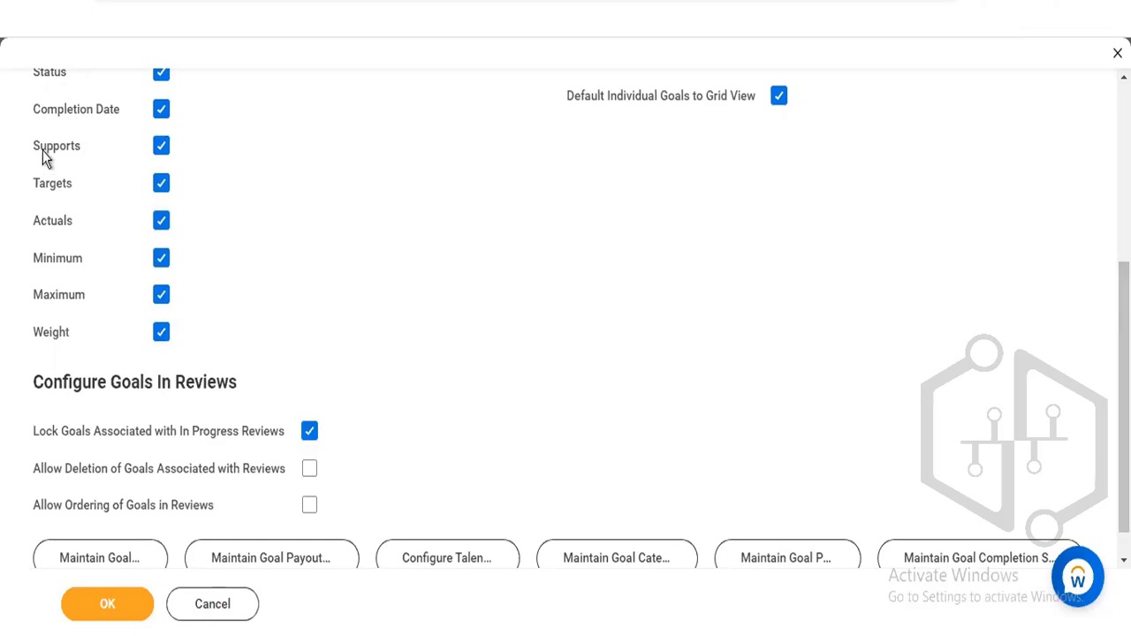
mouse_move(55, 153)
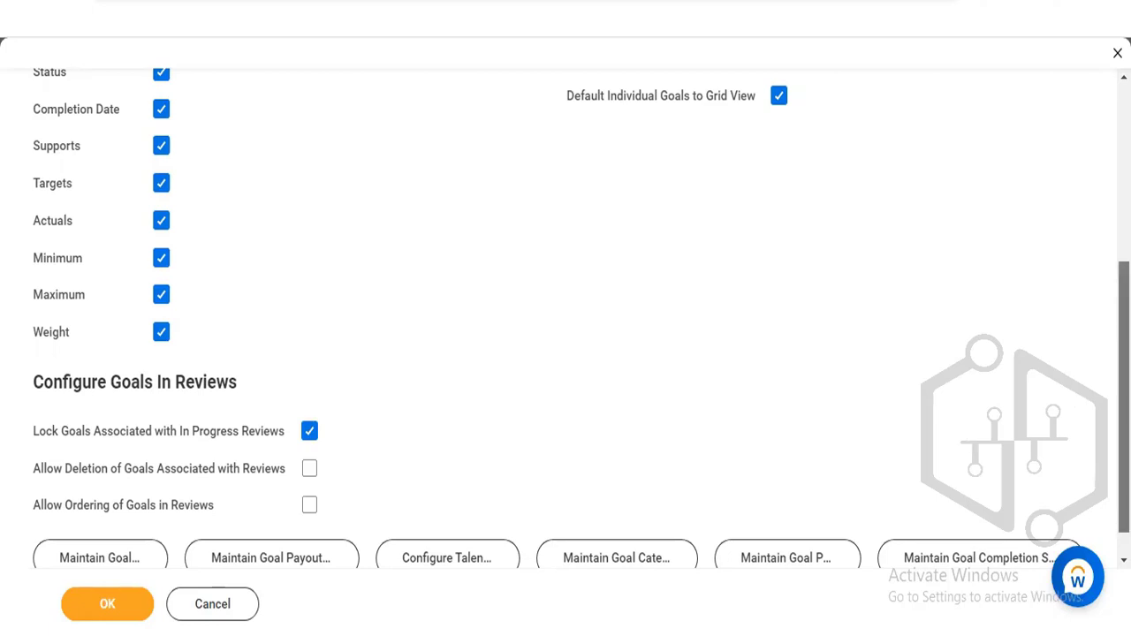
scroll(565, 318, "up", 3)
scroll(565, 318, "down", 3)
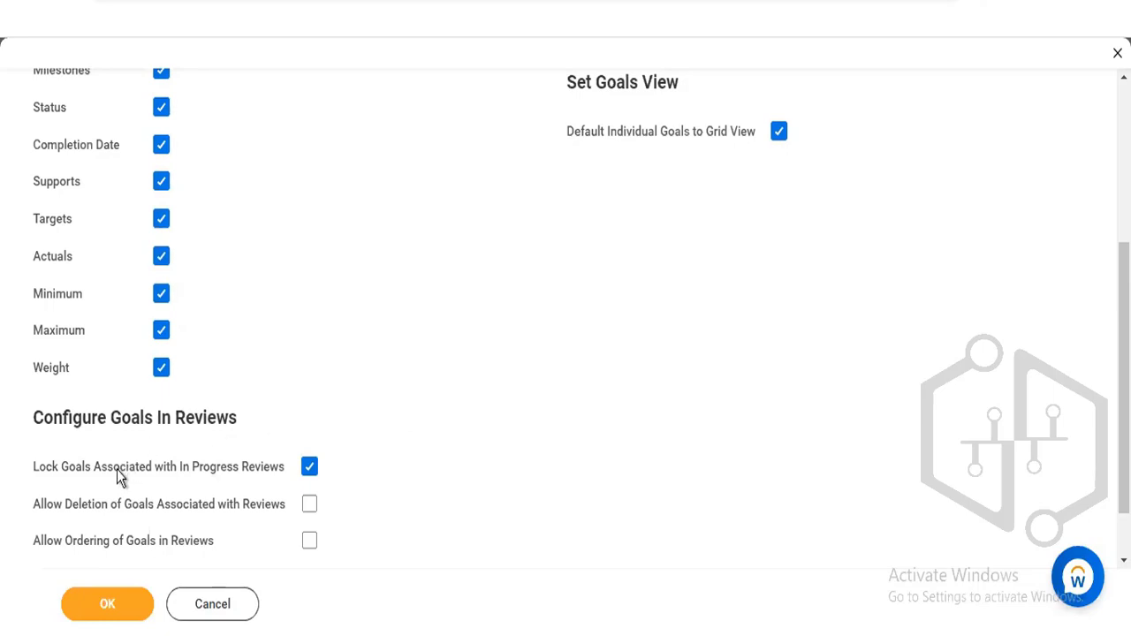
Examine the locking and deletion options for goals in reviews and the organization goal privacy, hierarchy and percent complete options
mouse_move(100, 482)
left_click_drag(1123, 371, 1124, 213)
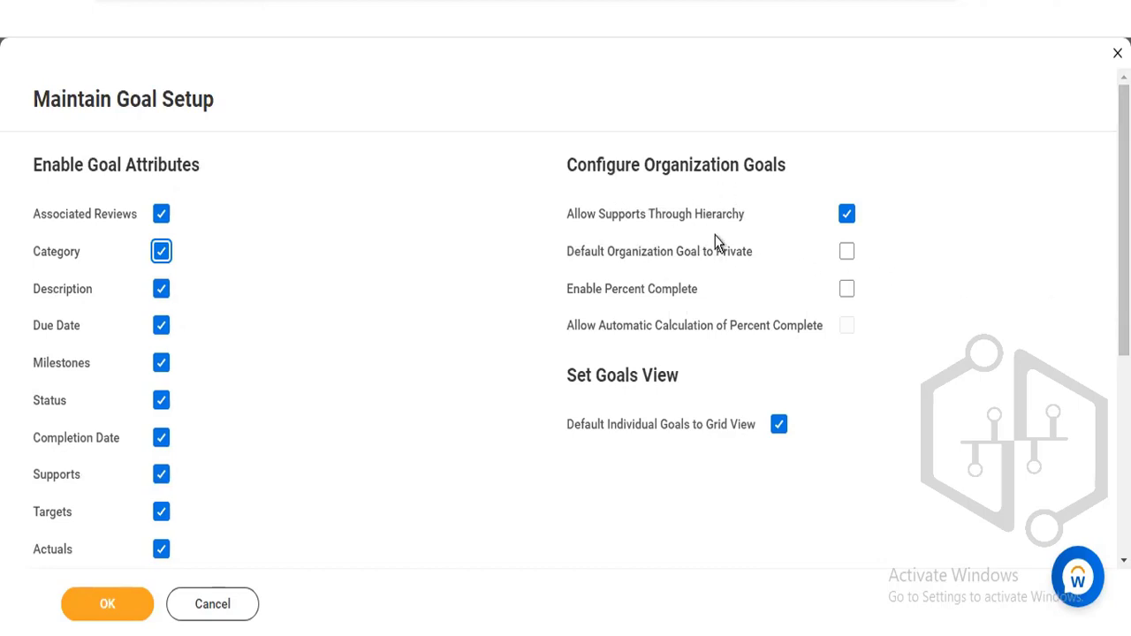
mouse_move(762, 244)
scroll(989, 484, "down", 5)
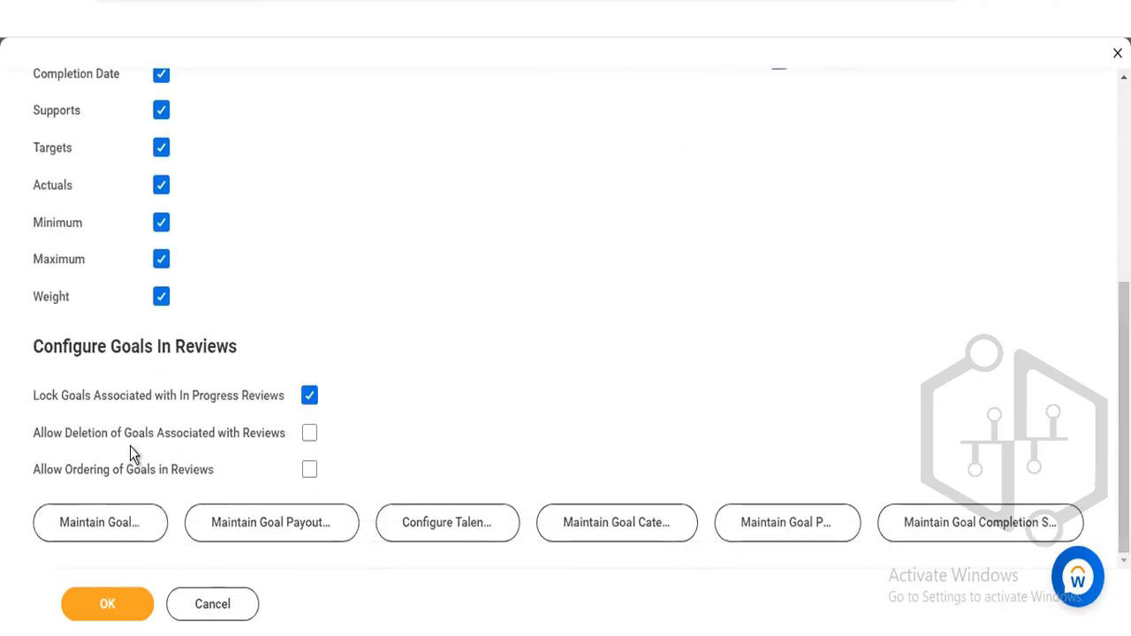
mouse_move(129, 448)
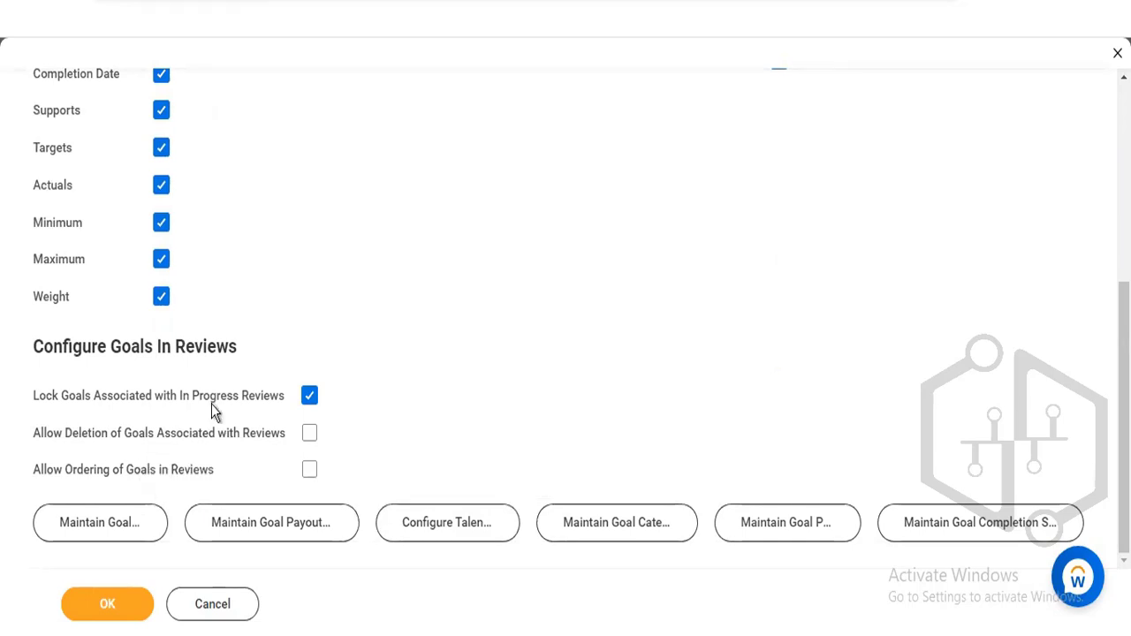
mouse_move(211, 404)
left_click_drag(1123, 411, 1123, 212)
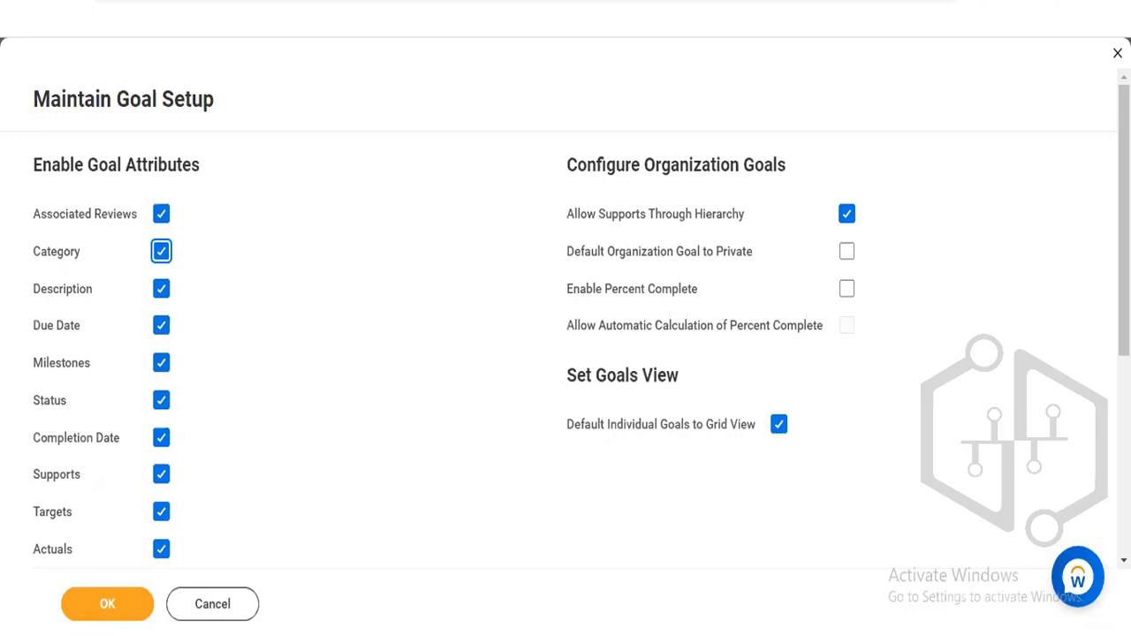
left_click_drag(1123, 265, 1124, 464)
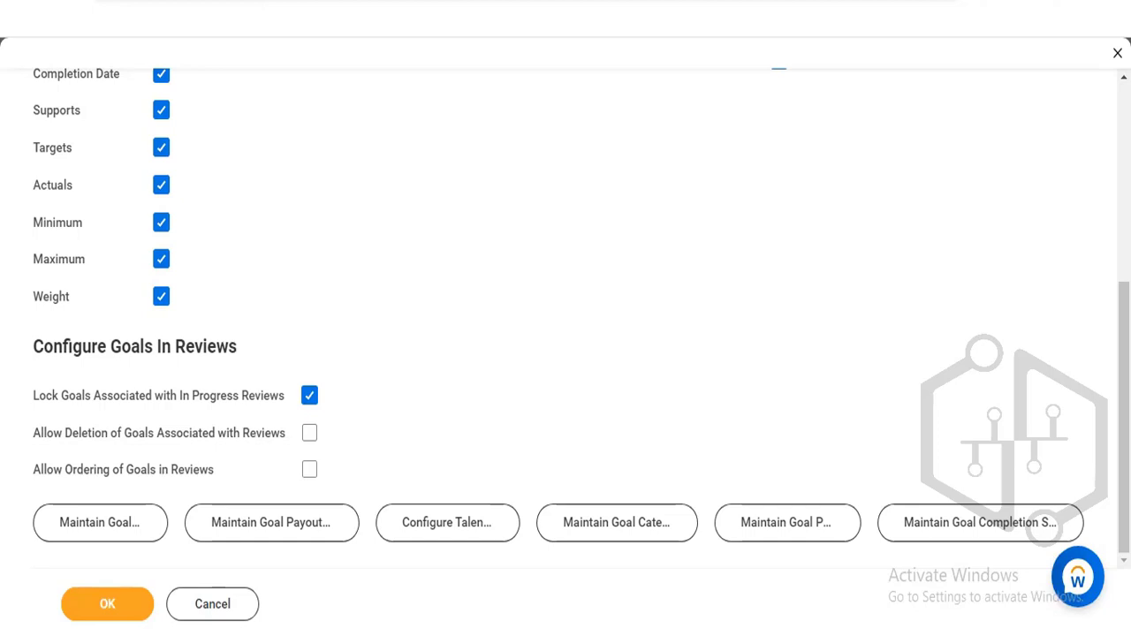
scroll(565, 318, "up", 5)
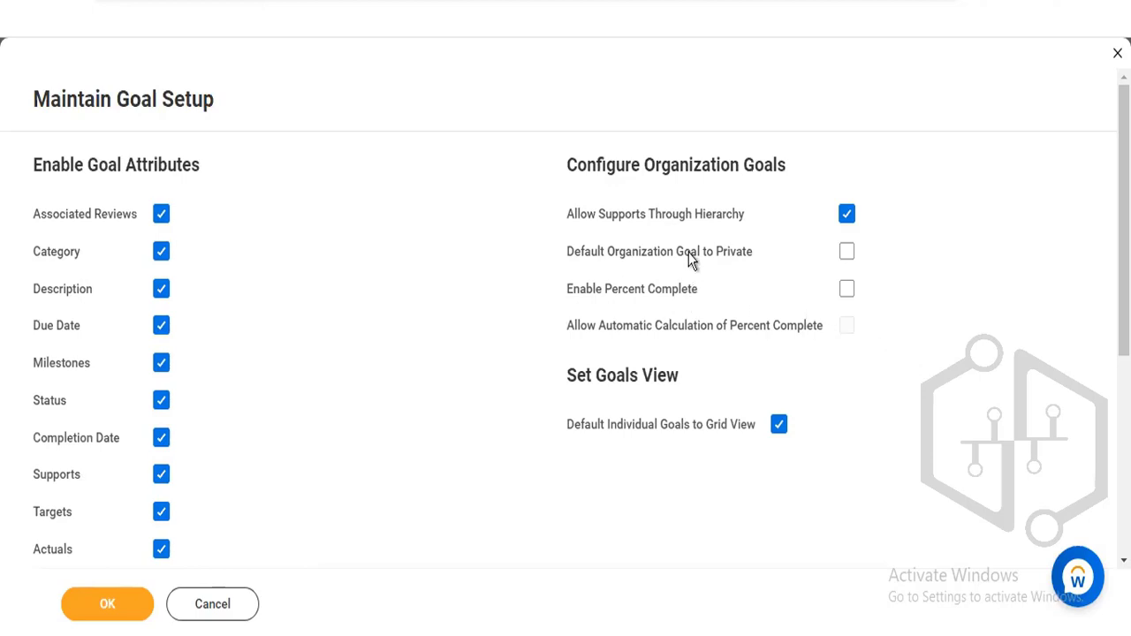
mouse_move(685, 227)
mouse_move(846, 255)
mouse_move(849, 330)
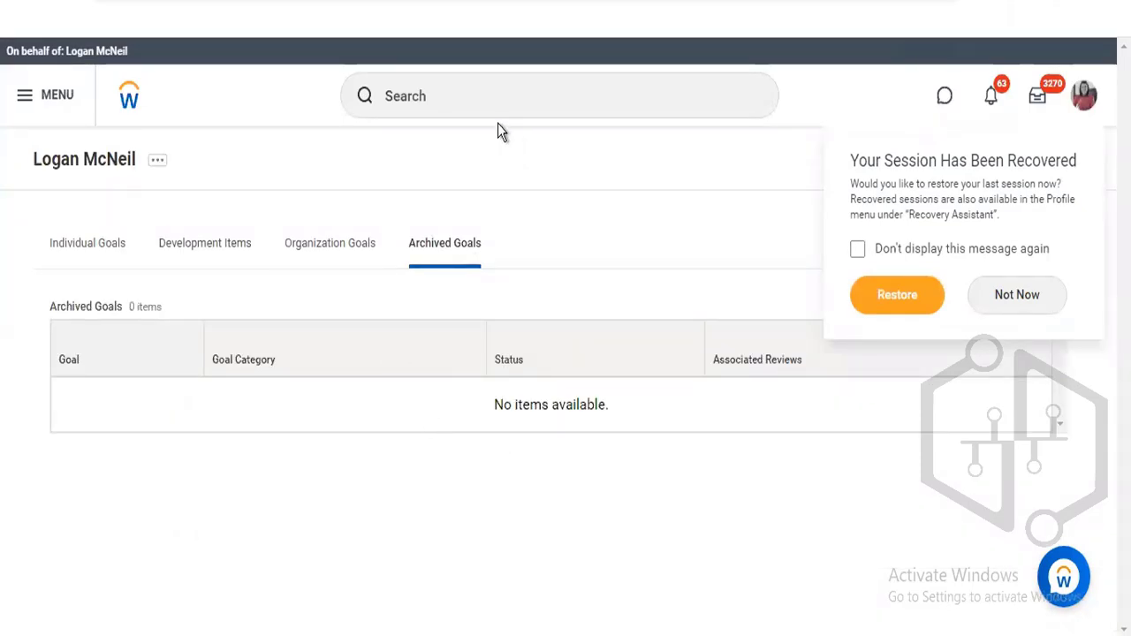
Reopen the Maintain Goal Setup task from the recent searches and view its goal attributes and review settings
left_click(473, 96)
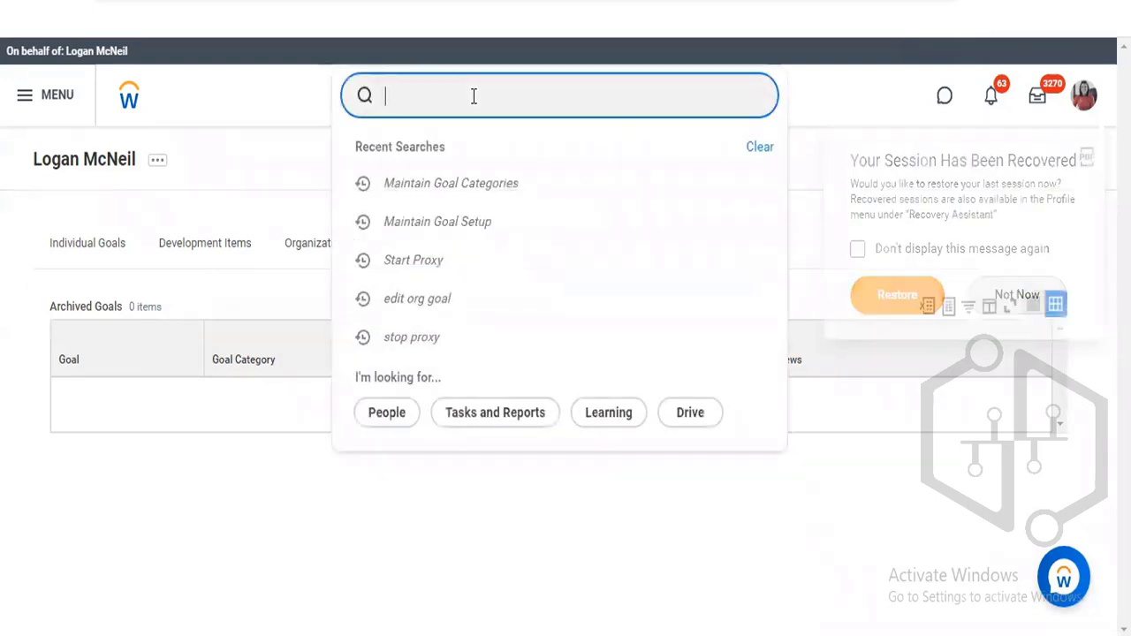
left_click(446, 223)
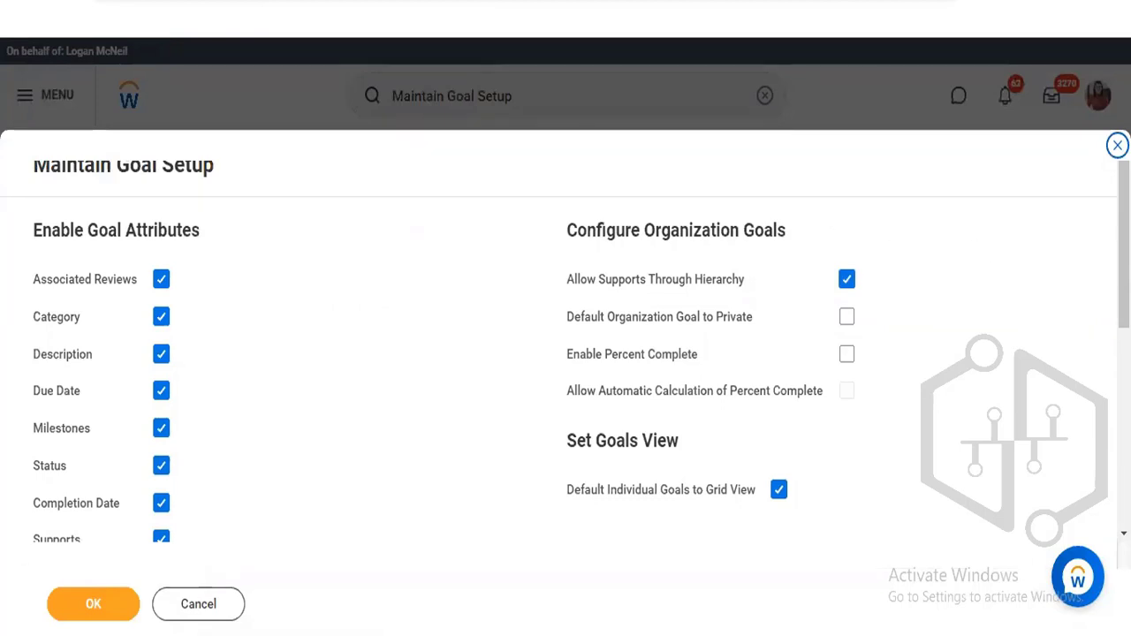
scroll(566, 353, "down", 5)
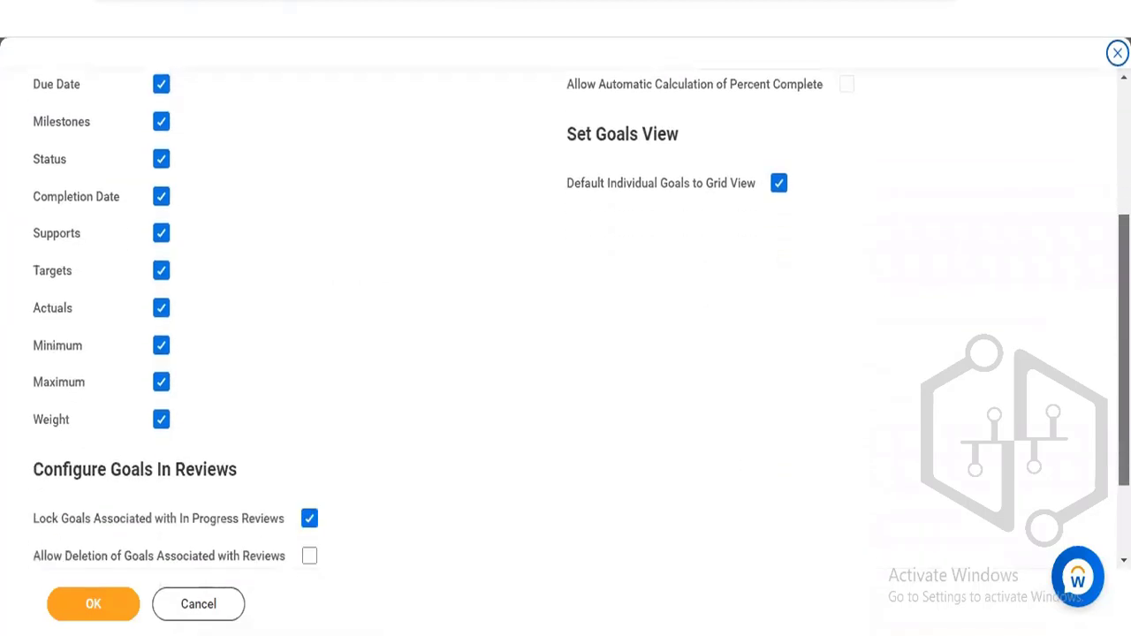